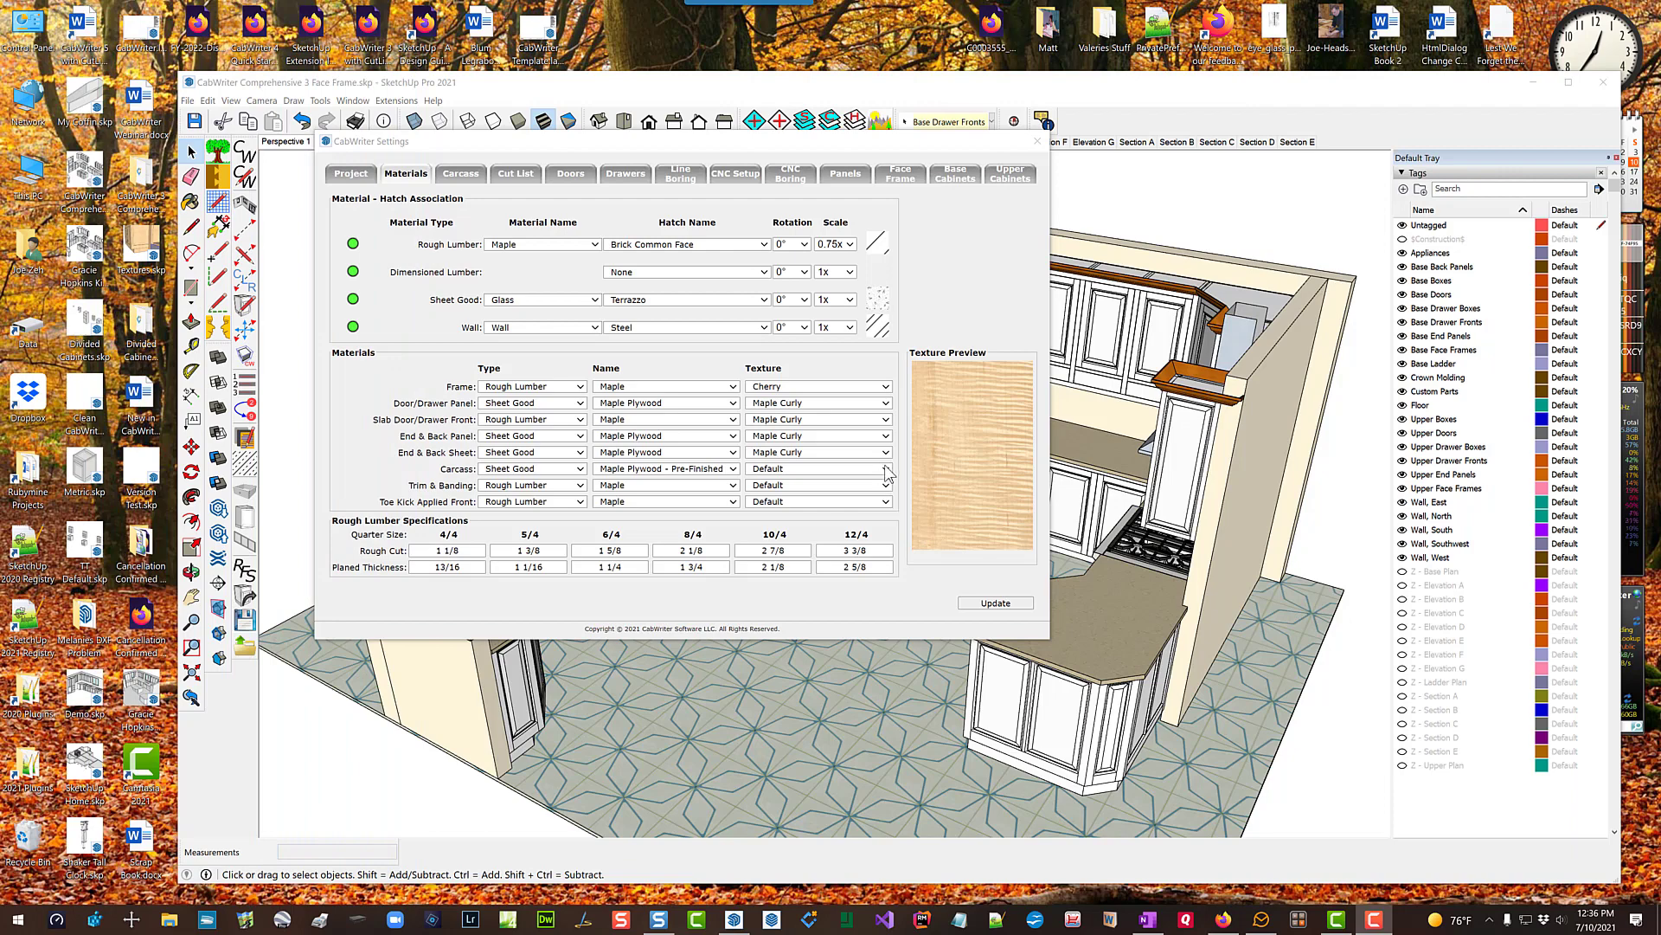
Step: Set the carcass texture to Maple Quartersawn and the trim & banding and toe kick applied front textures to Cherry, and update the settings
{"action": "left_click", "coordinate": [886, 469]}
{"action": "left_click", "coordinate": [852, 506]}
{"action": "left_click", "coordinate": [885, 484]}
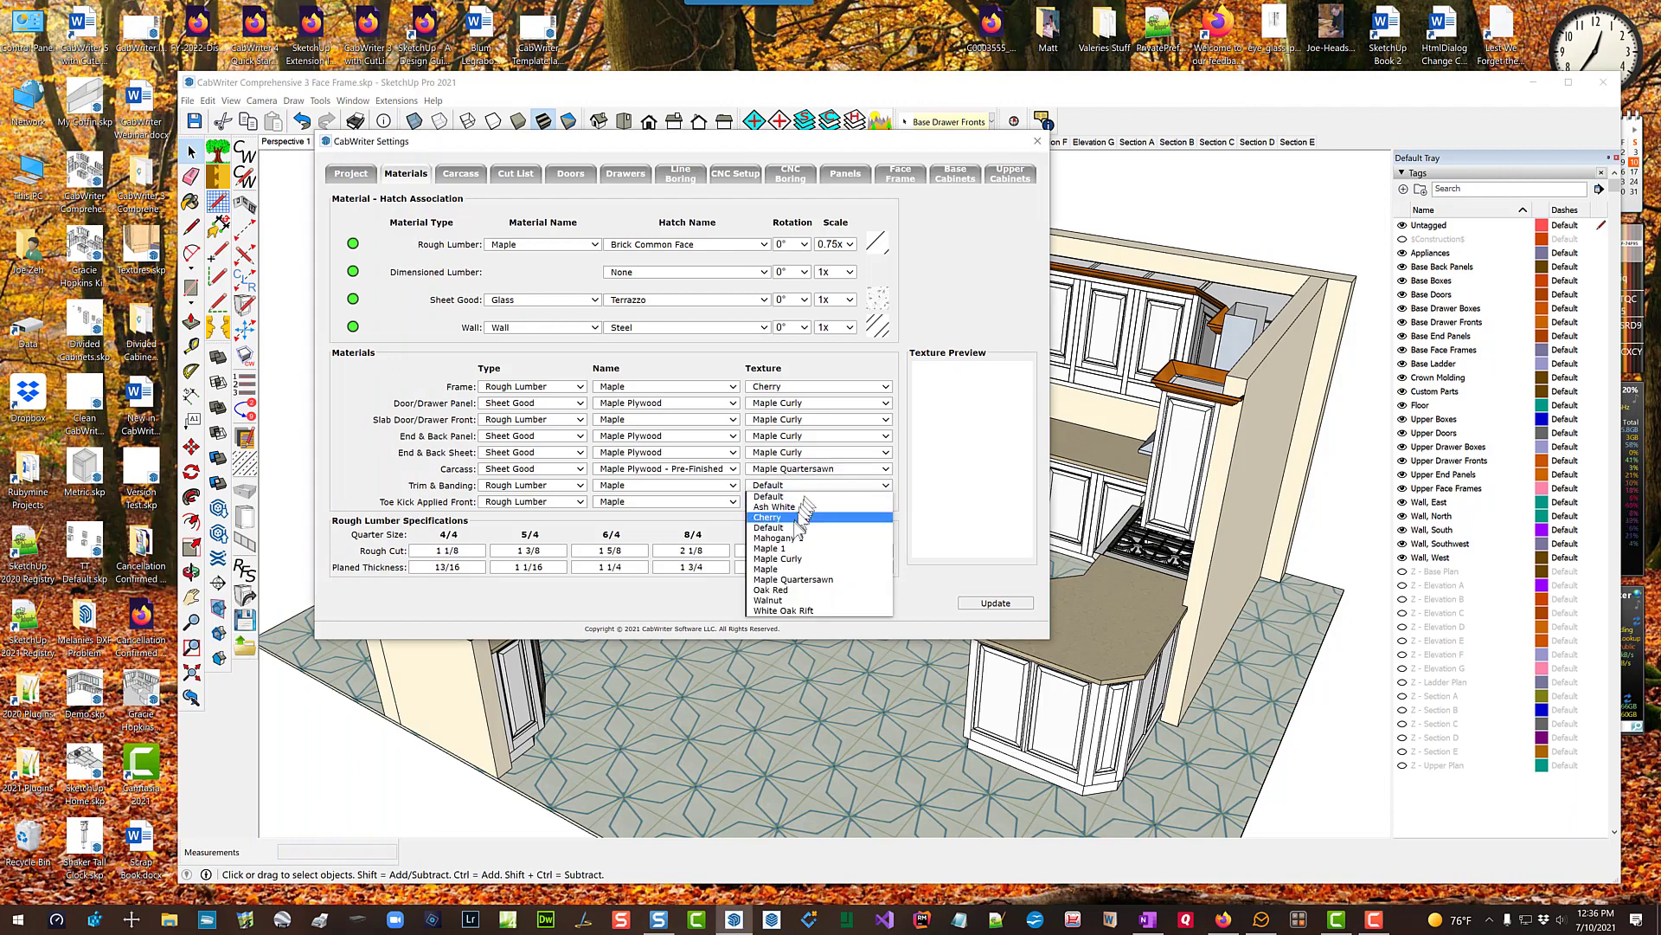
{"action": "left_click", "coordinate": [813, 518]}
{"action": "left_click", "coordinate": [883, 501]}
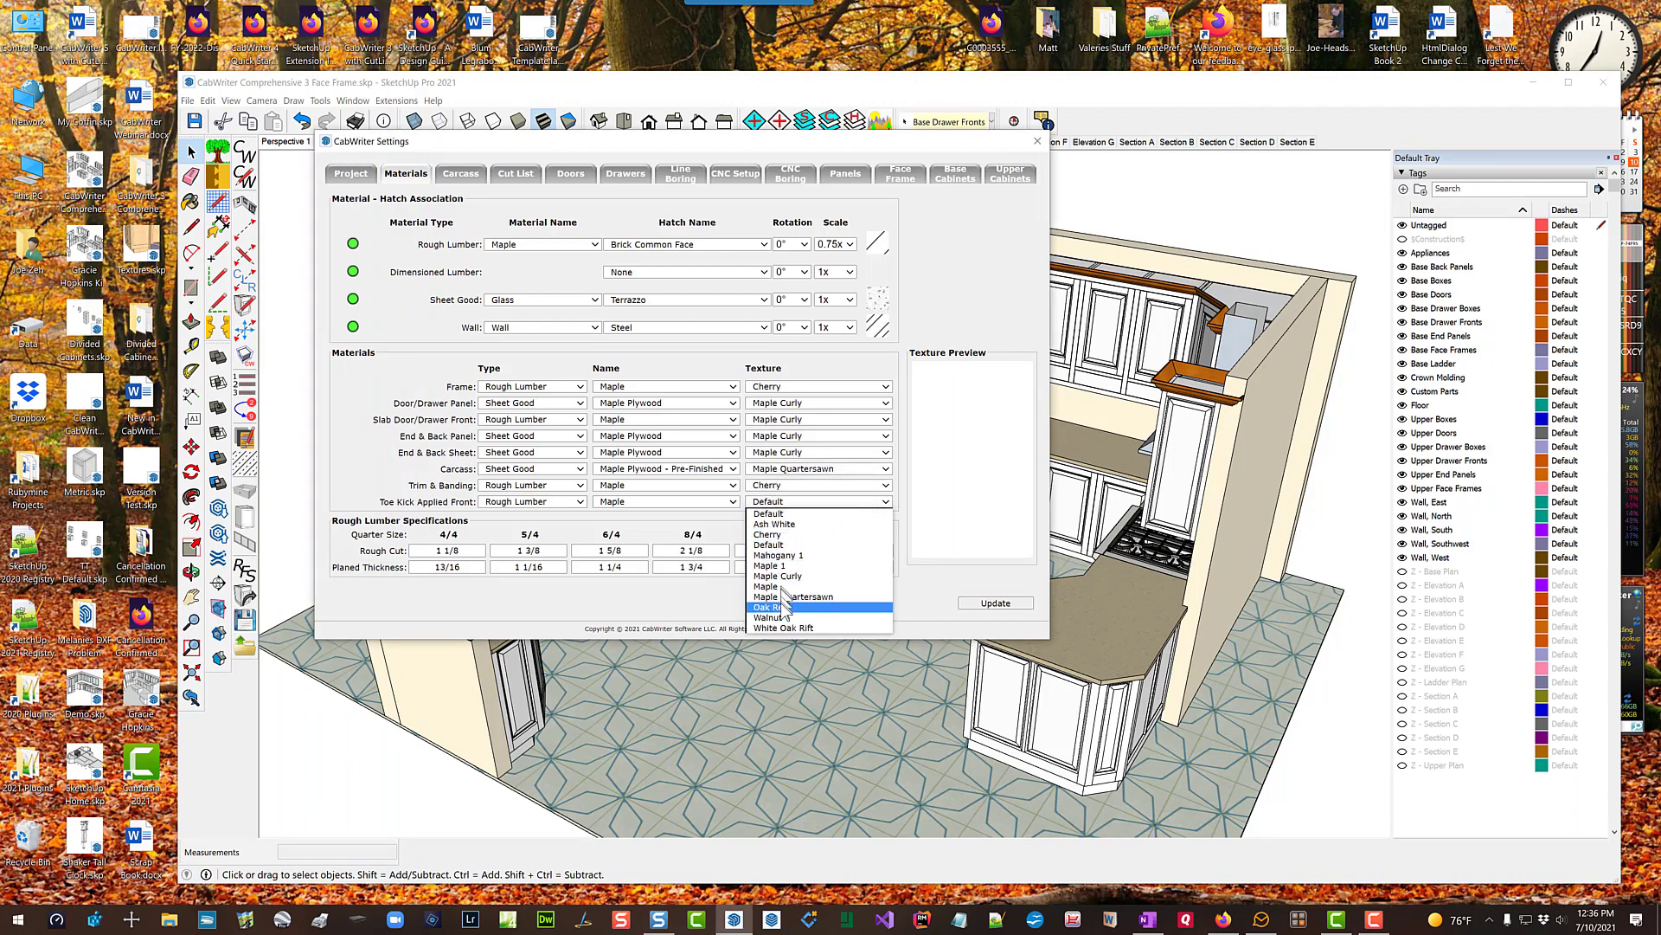
{"action": "left_click", "coordinate": [785, 534]}
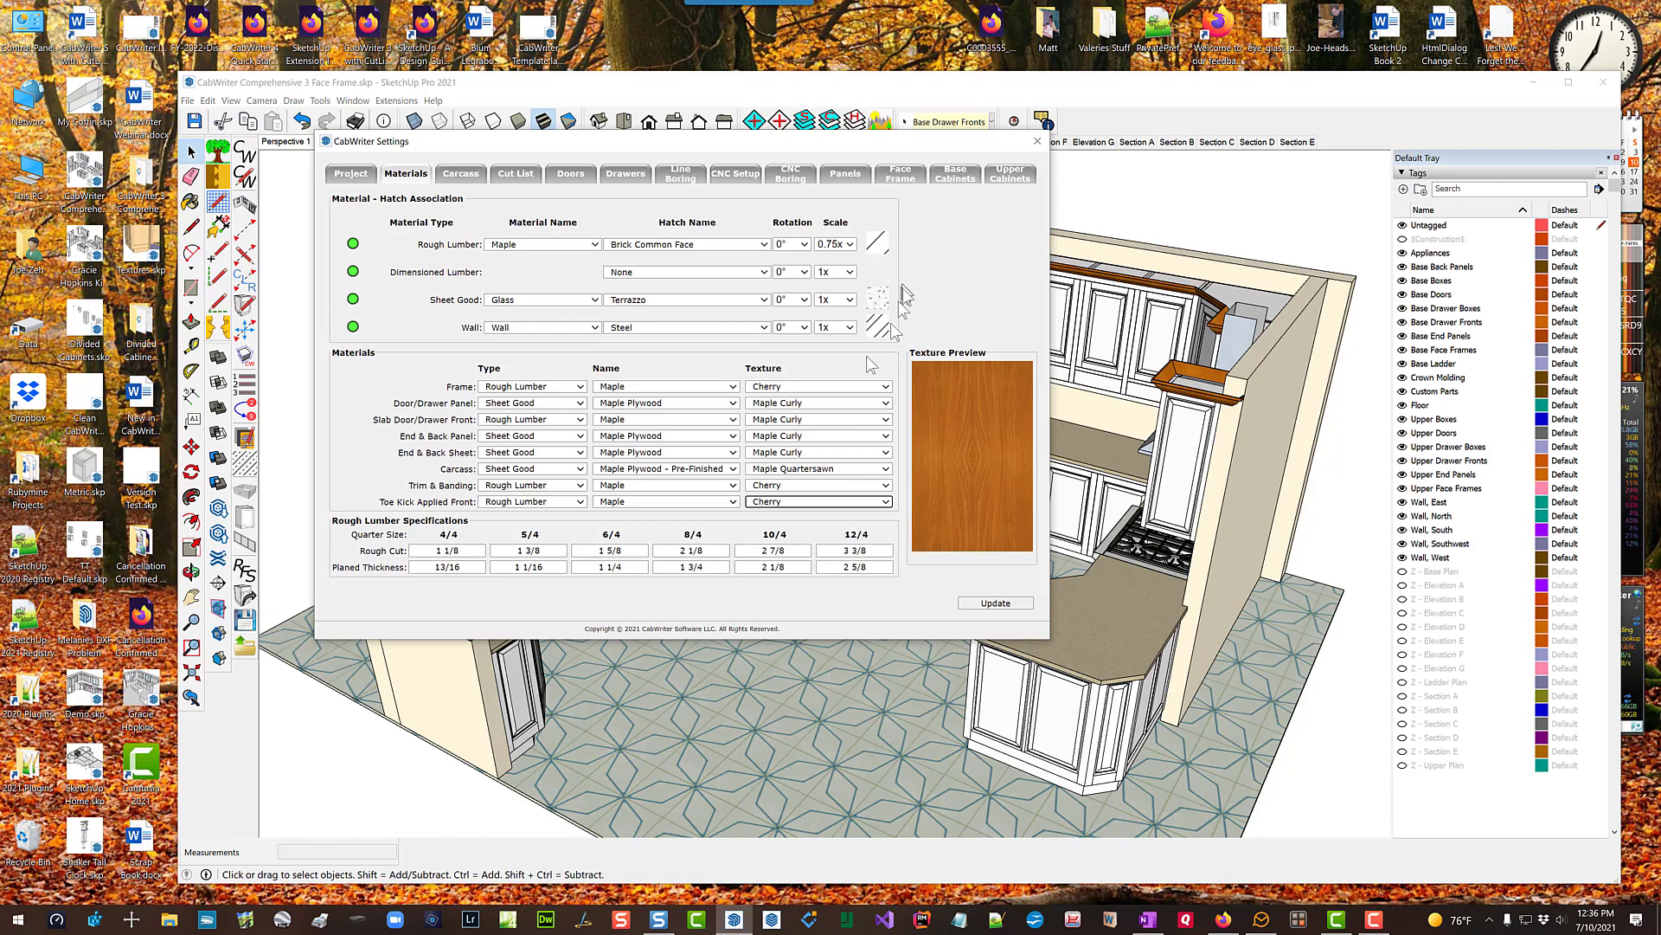
{"action": "left_click", "coordinate": [995, 603]}
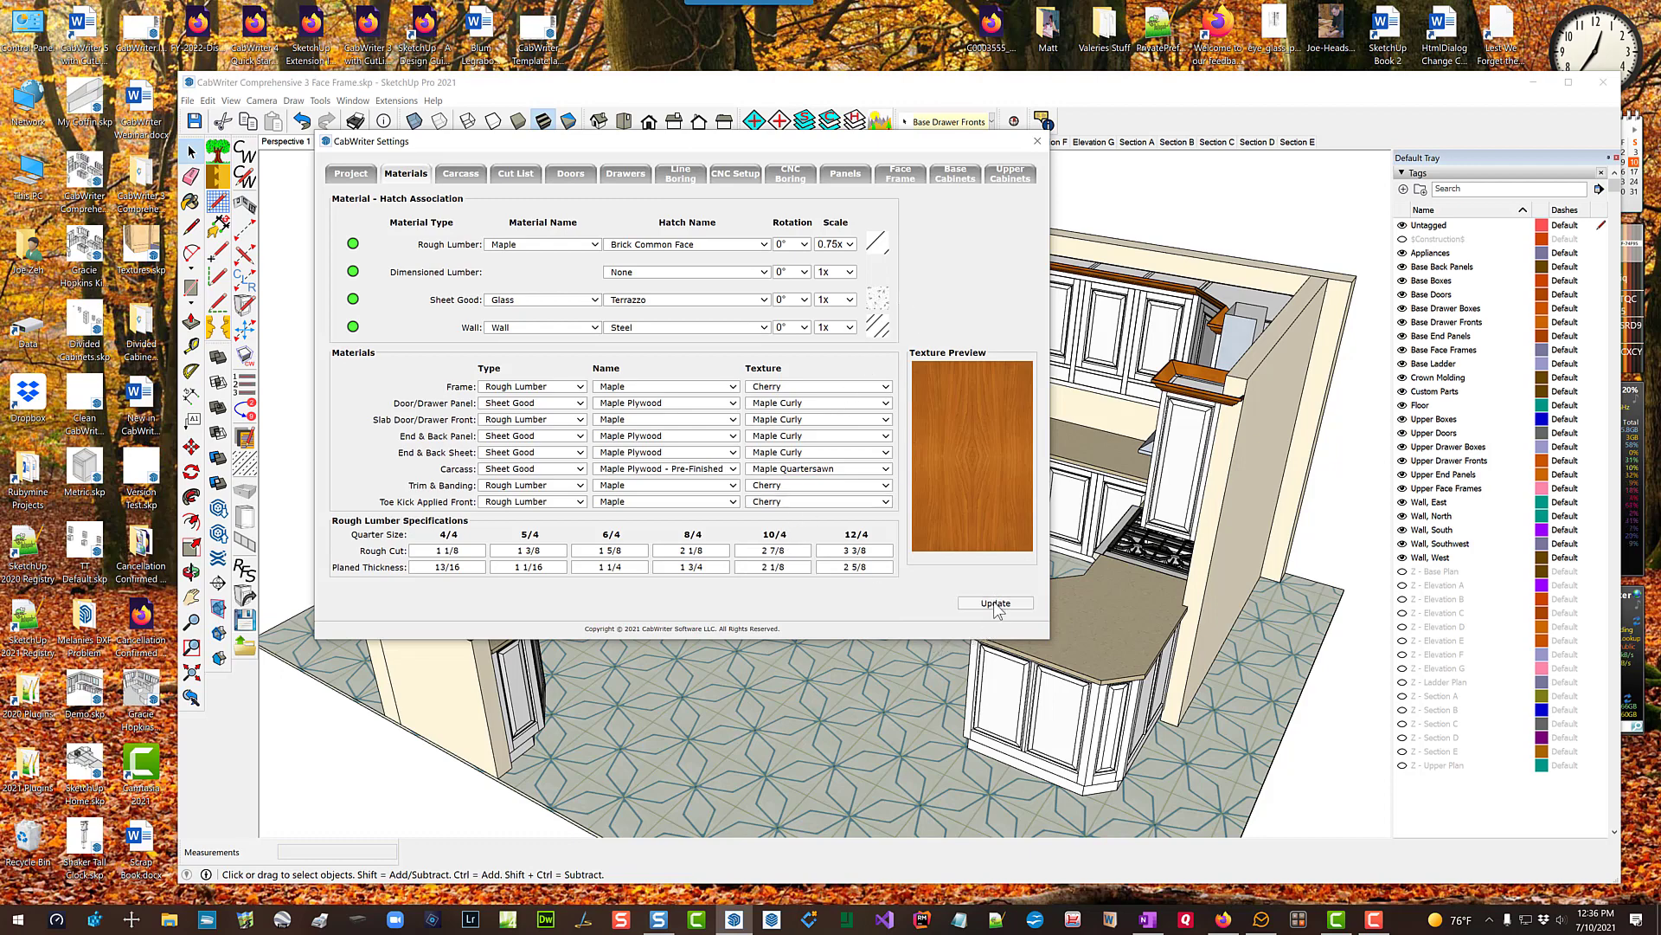
{"action": "left_click", "coordinate": [1037, 141]}
Step: Apply the assigned textures to the entire kitchen with CabWriter's Texture Model command
{"action": "left_click", "coordinate": [294, 100]}
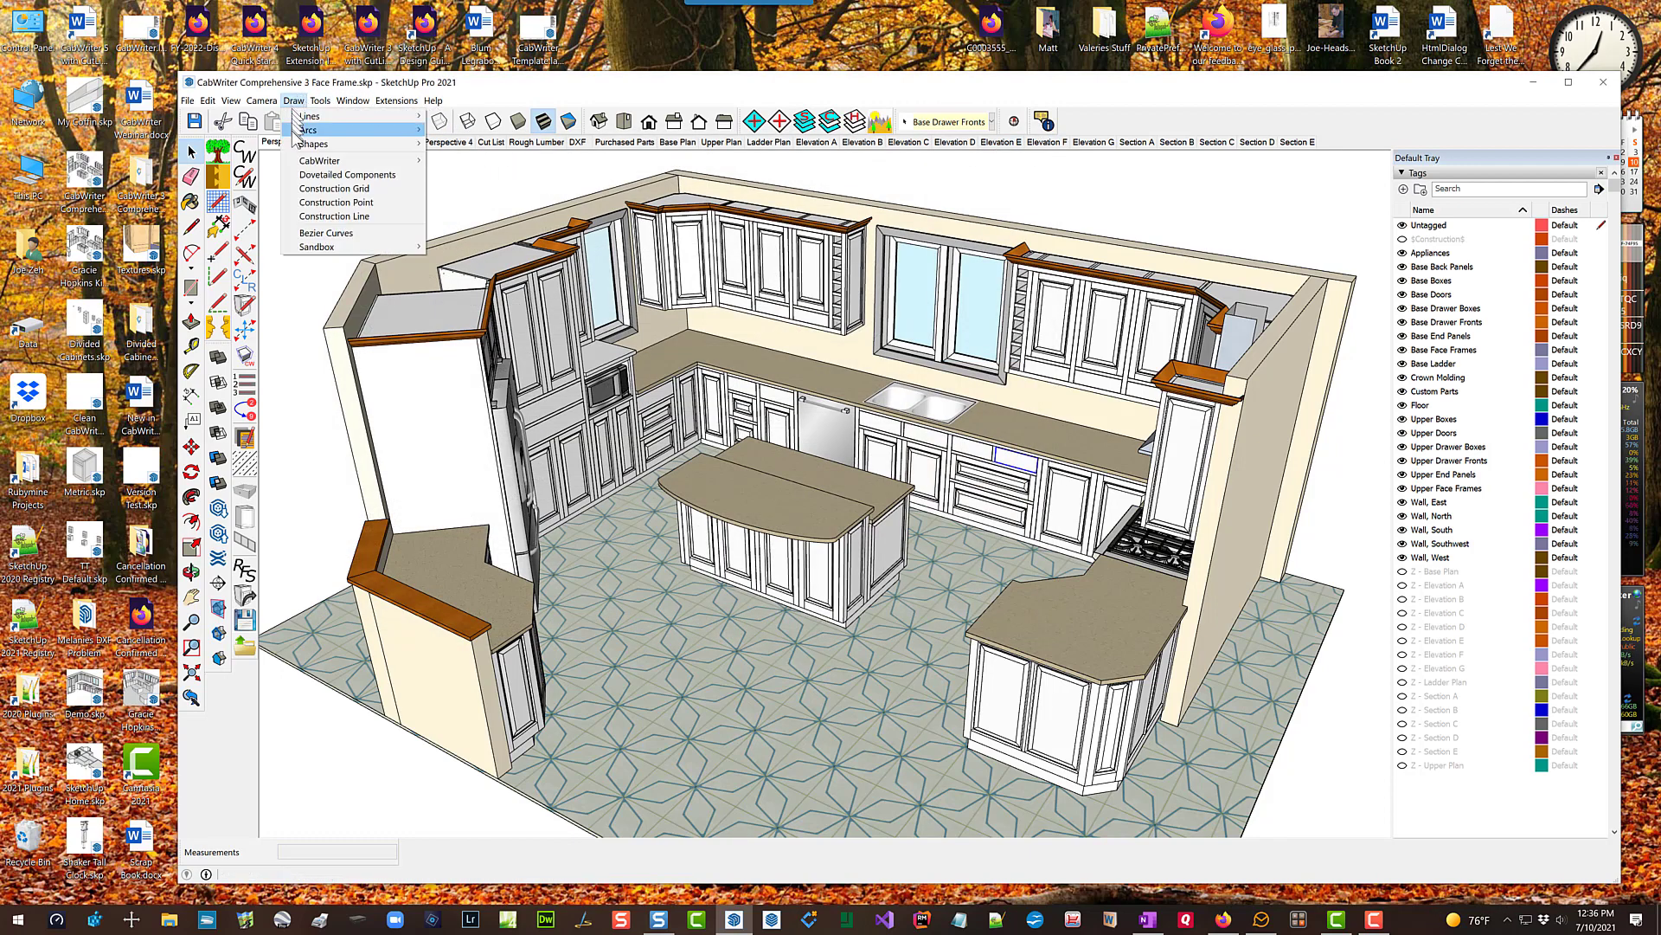
{"action": "mouse_move", "coordinate": [346, 161]}
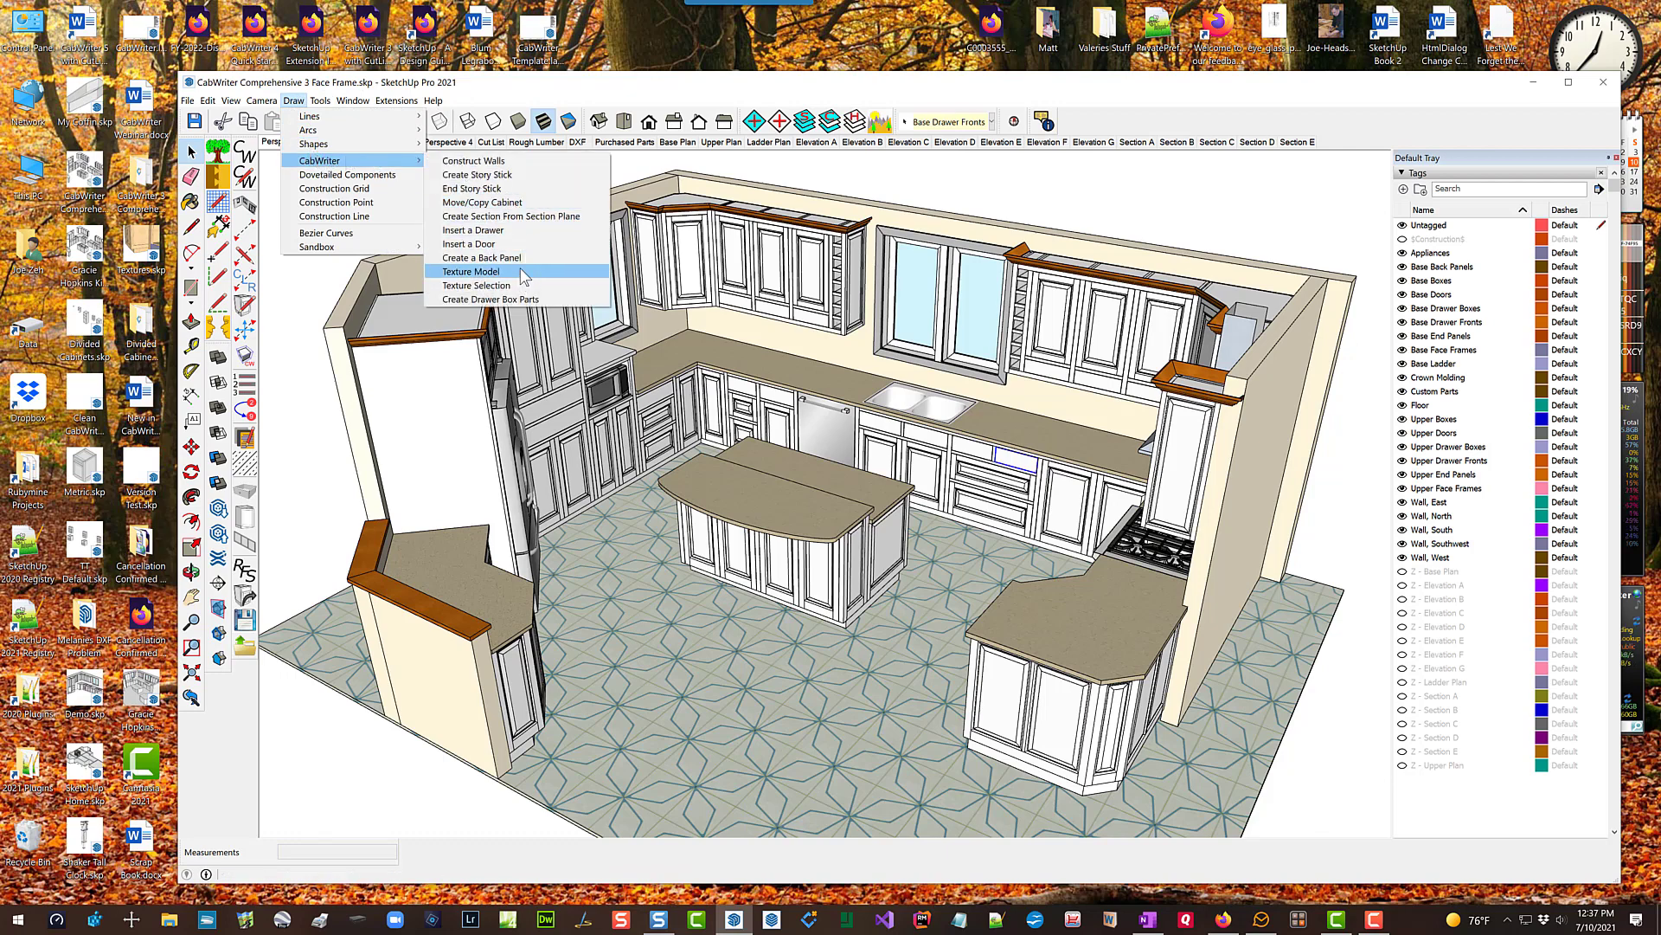
{"action": "left_click", "coordinate": [524, 272]}
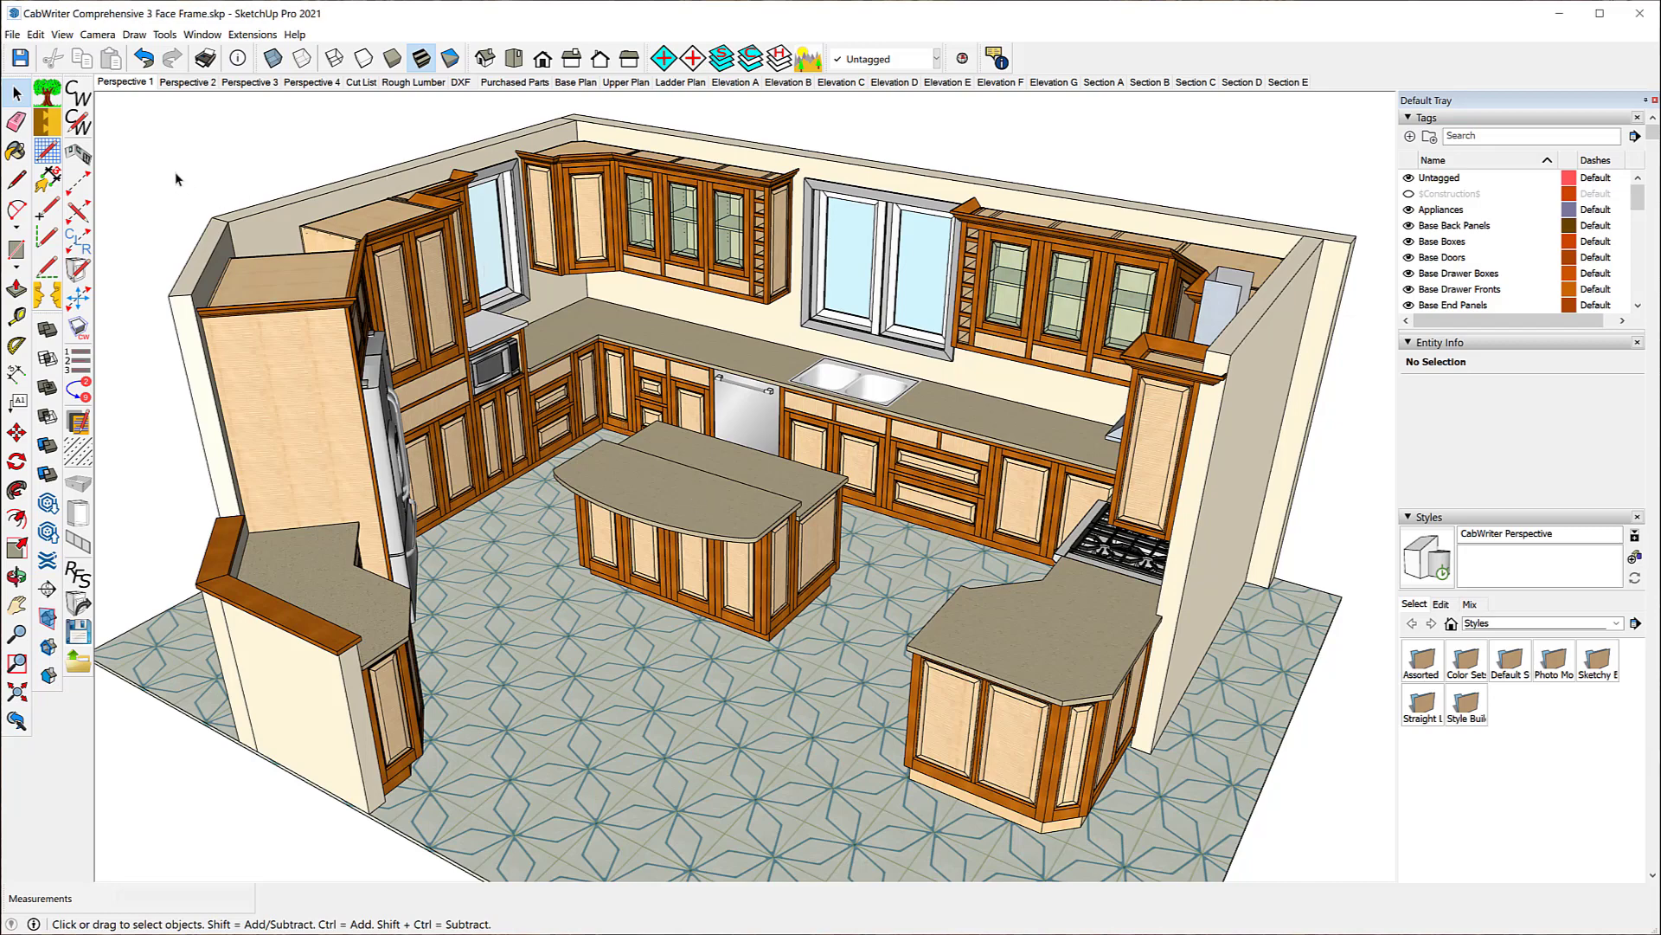
Step: Review the material types, names and textures assigned in the CabWriter materials settings
{"action": "left_click", "coordinate": [78, 126]}
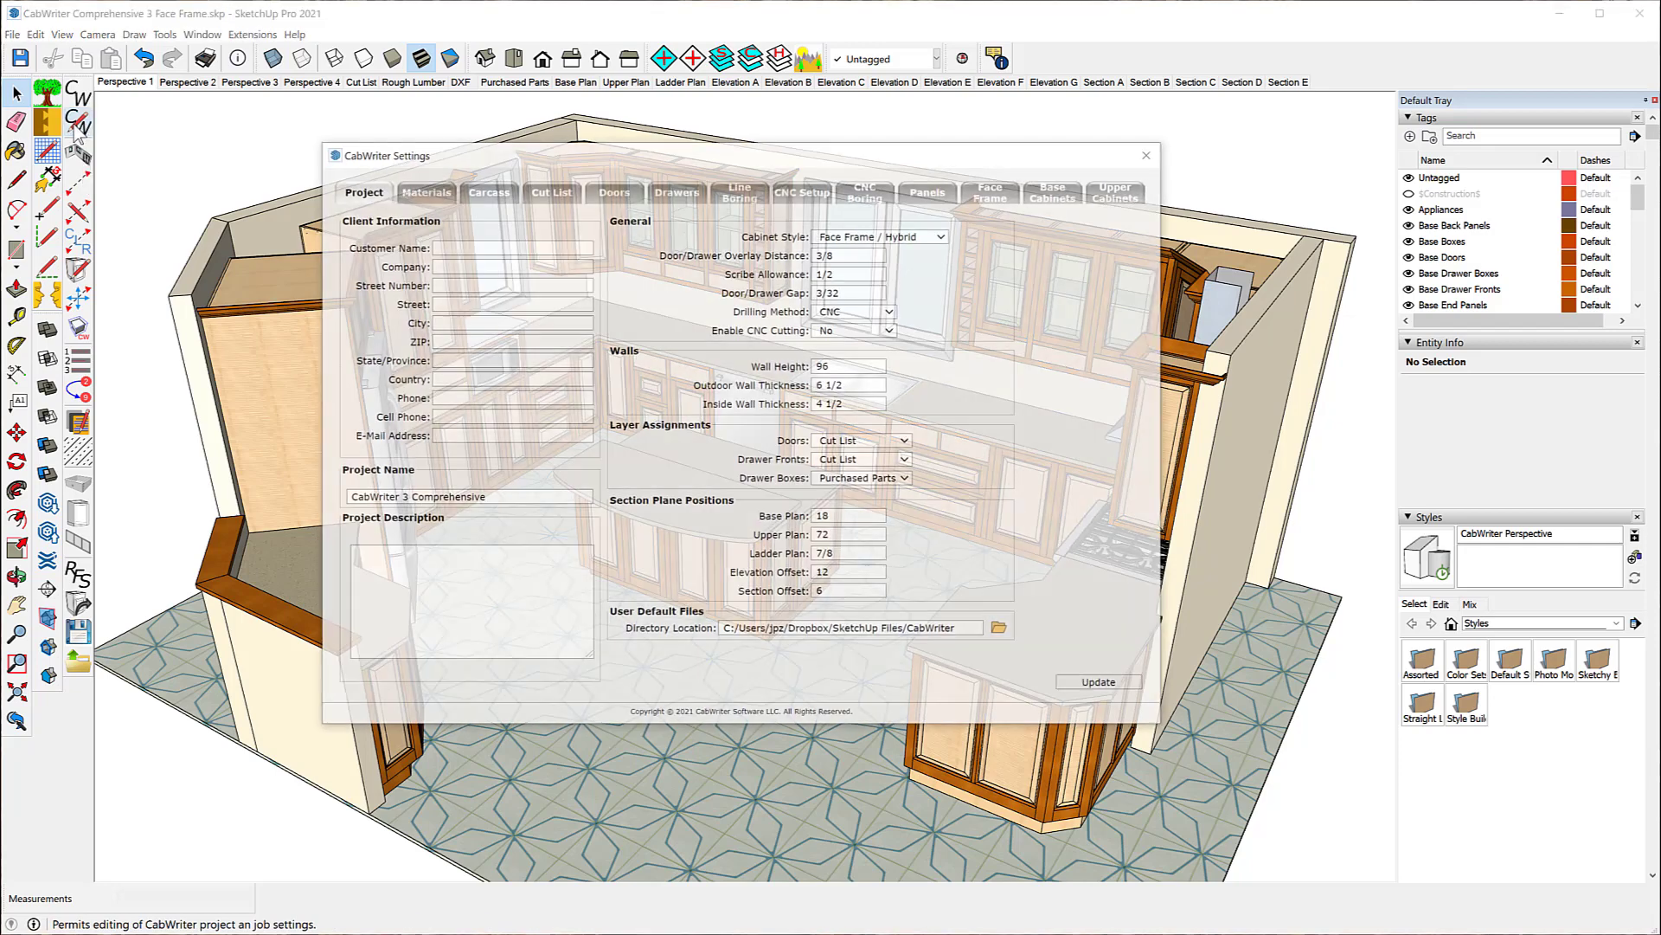
{"action": "left_click", "coordinate": [416, 192]}
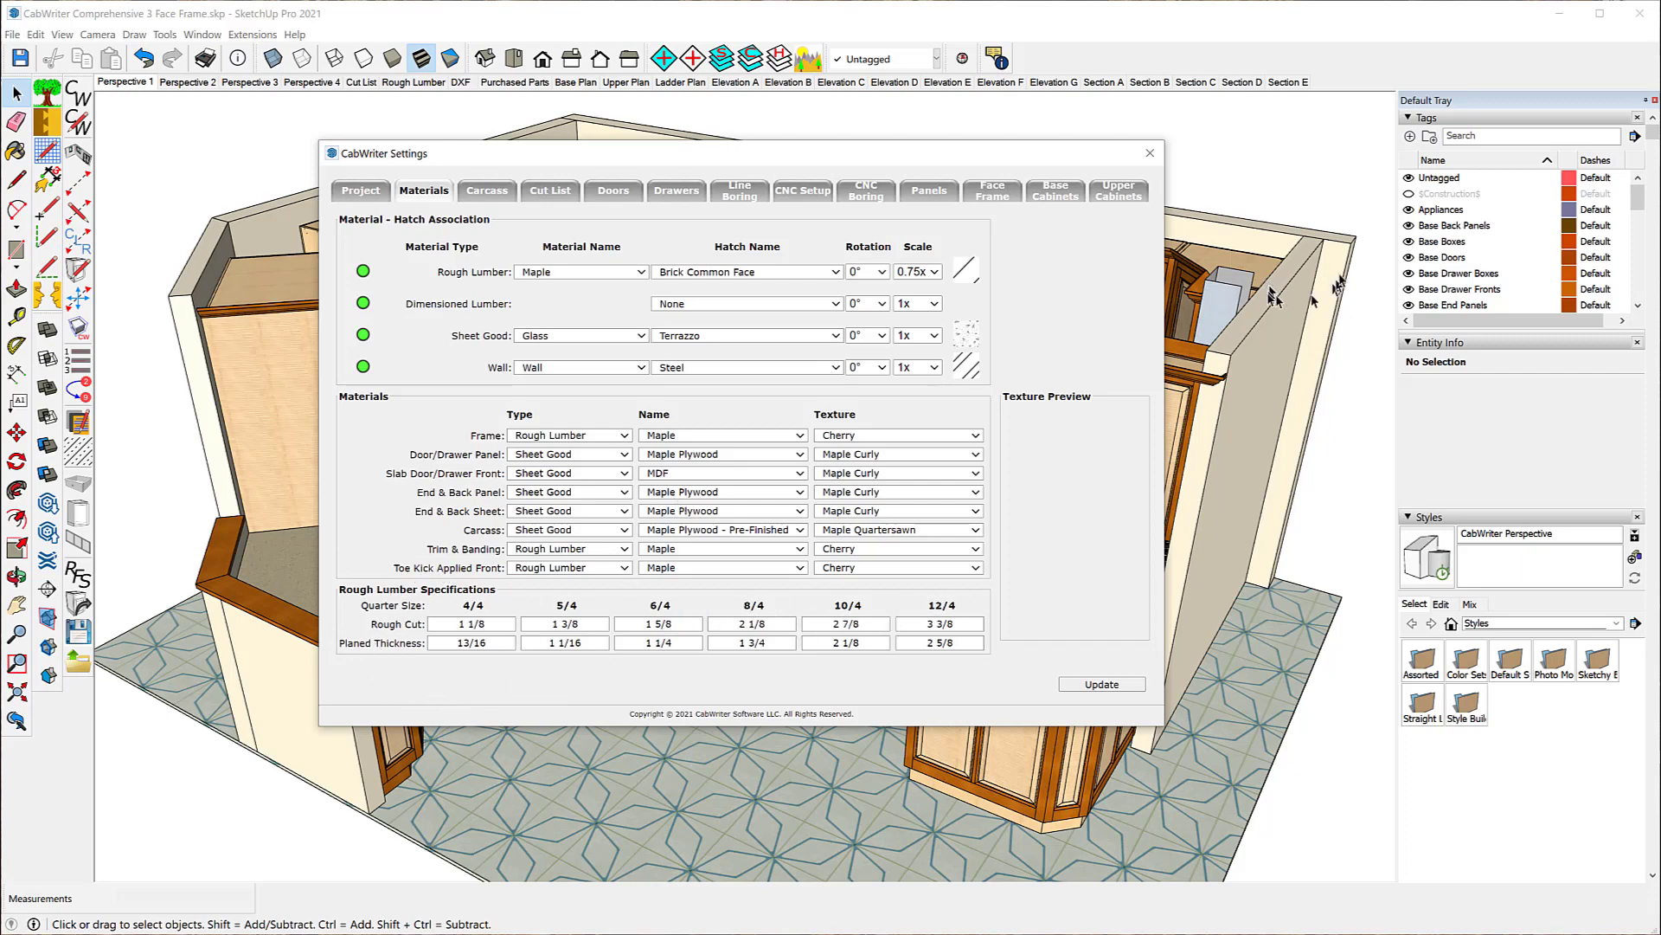
{"action": "left_click", "coordinate": [1149, 156]}
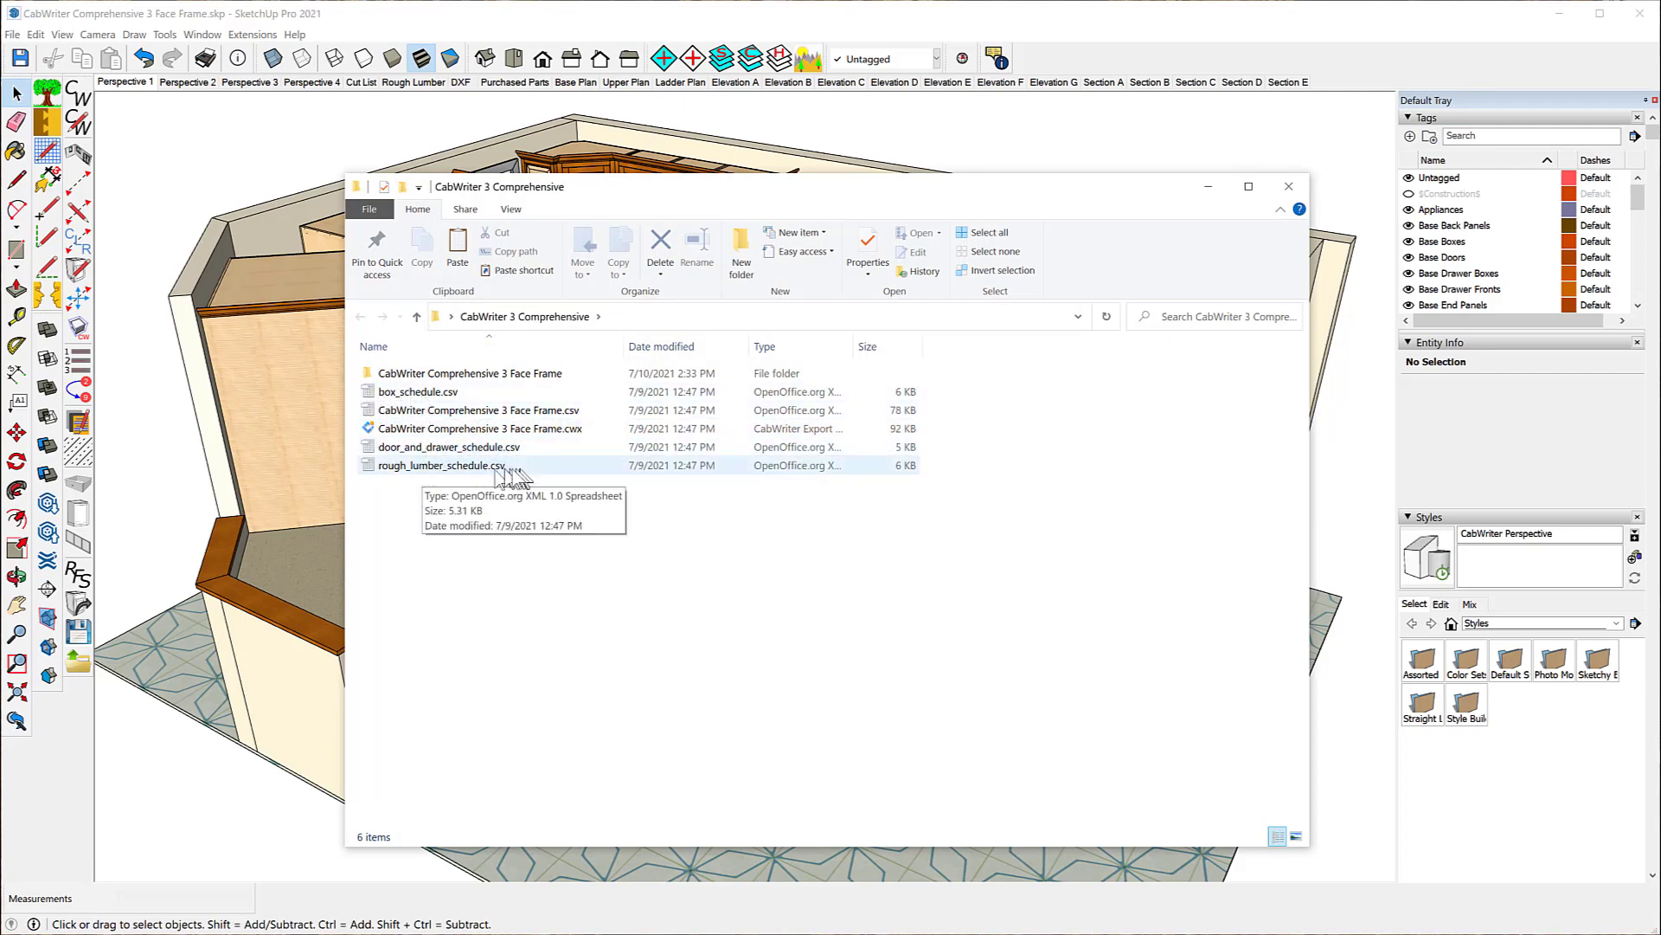
Step: Open rough_lumber_schedule.csv from the CabWriter 3 Comprehensive folder in OpenOffice Calc as comma-separated text
{"action": "right_click", "coordinate": [413, 468]}
{"action": "left_click", "coordinate": [488, 392]}
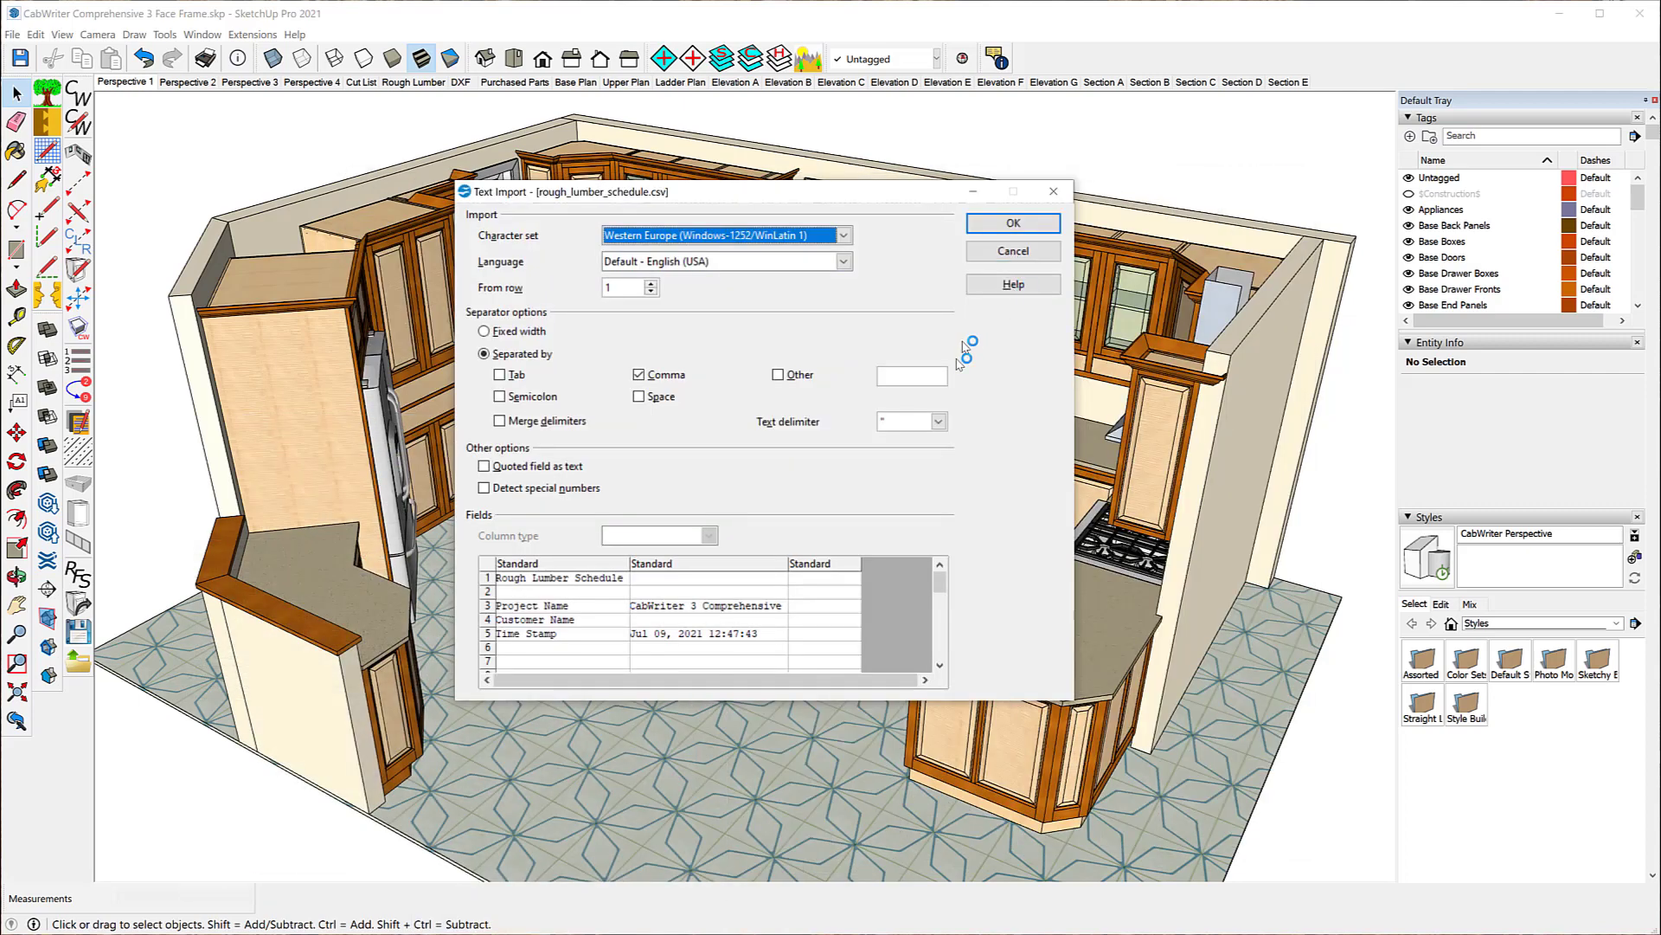
{"action": "left_click", "coordinate": [1019, 223]}
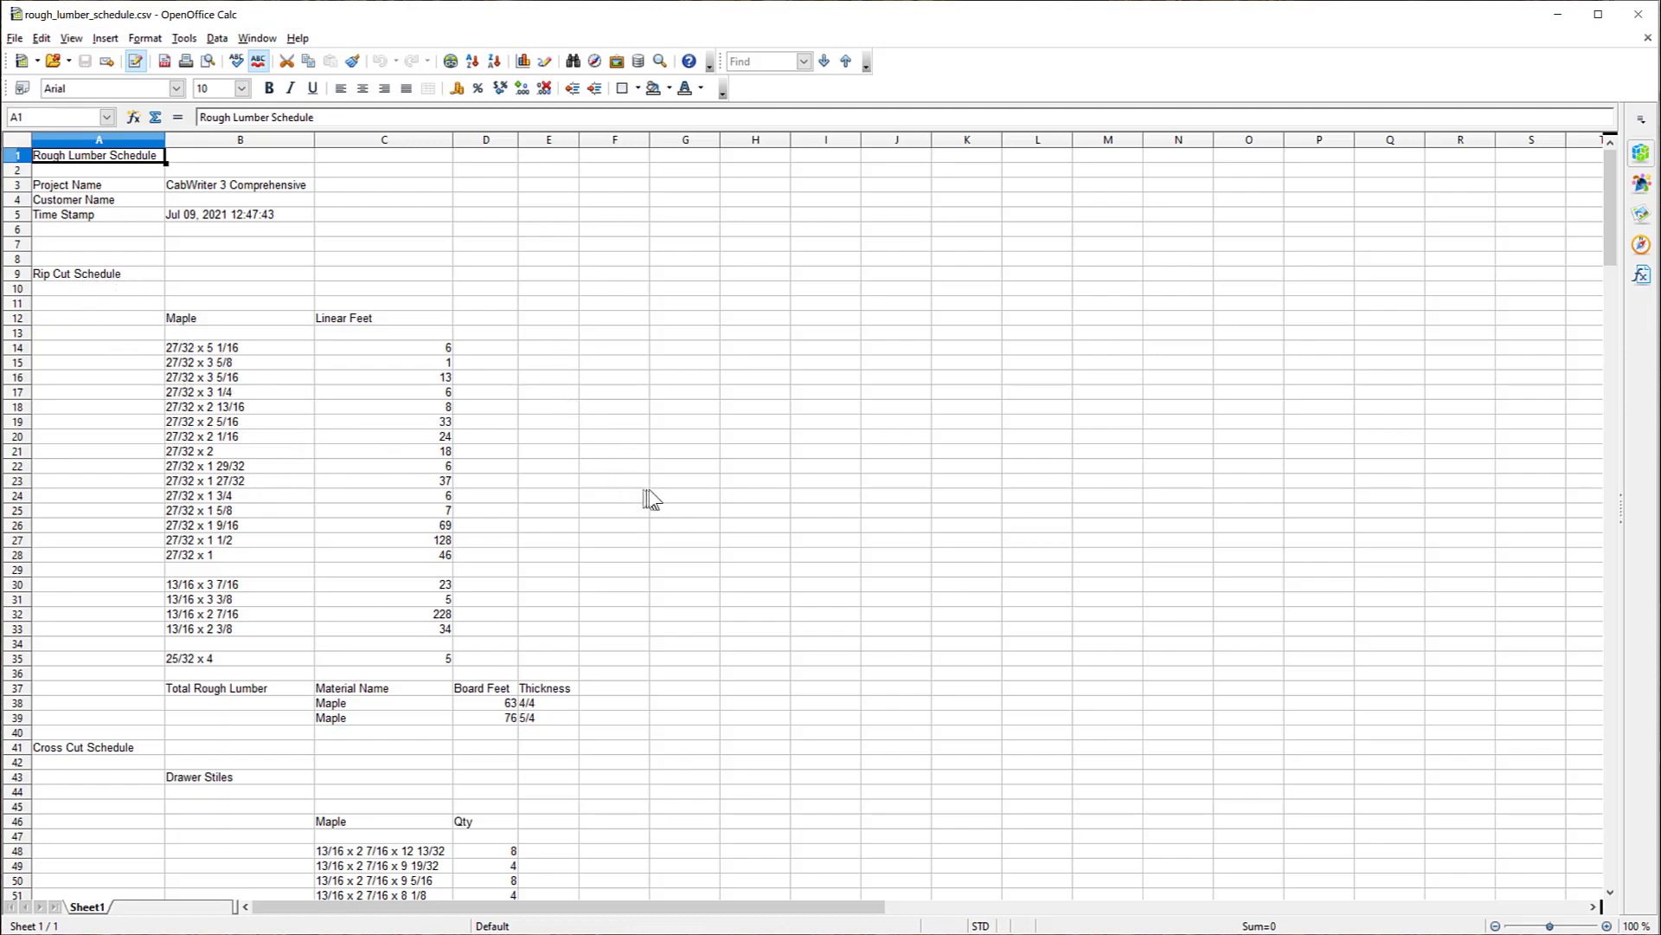
Step: Examine the rough lumber schedule's rip cut list, total rough lumber and cross cut lists through the back panel rails
{"action": "scroll", "coordinate": [803, 424], "scroll_direction": "down", "scroll_amount": 7}
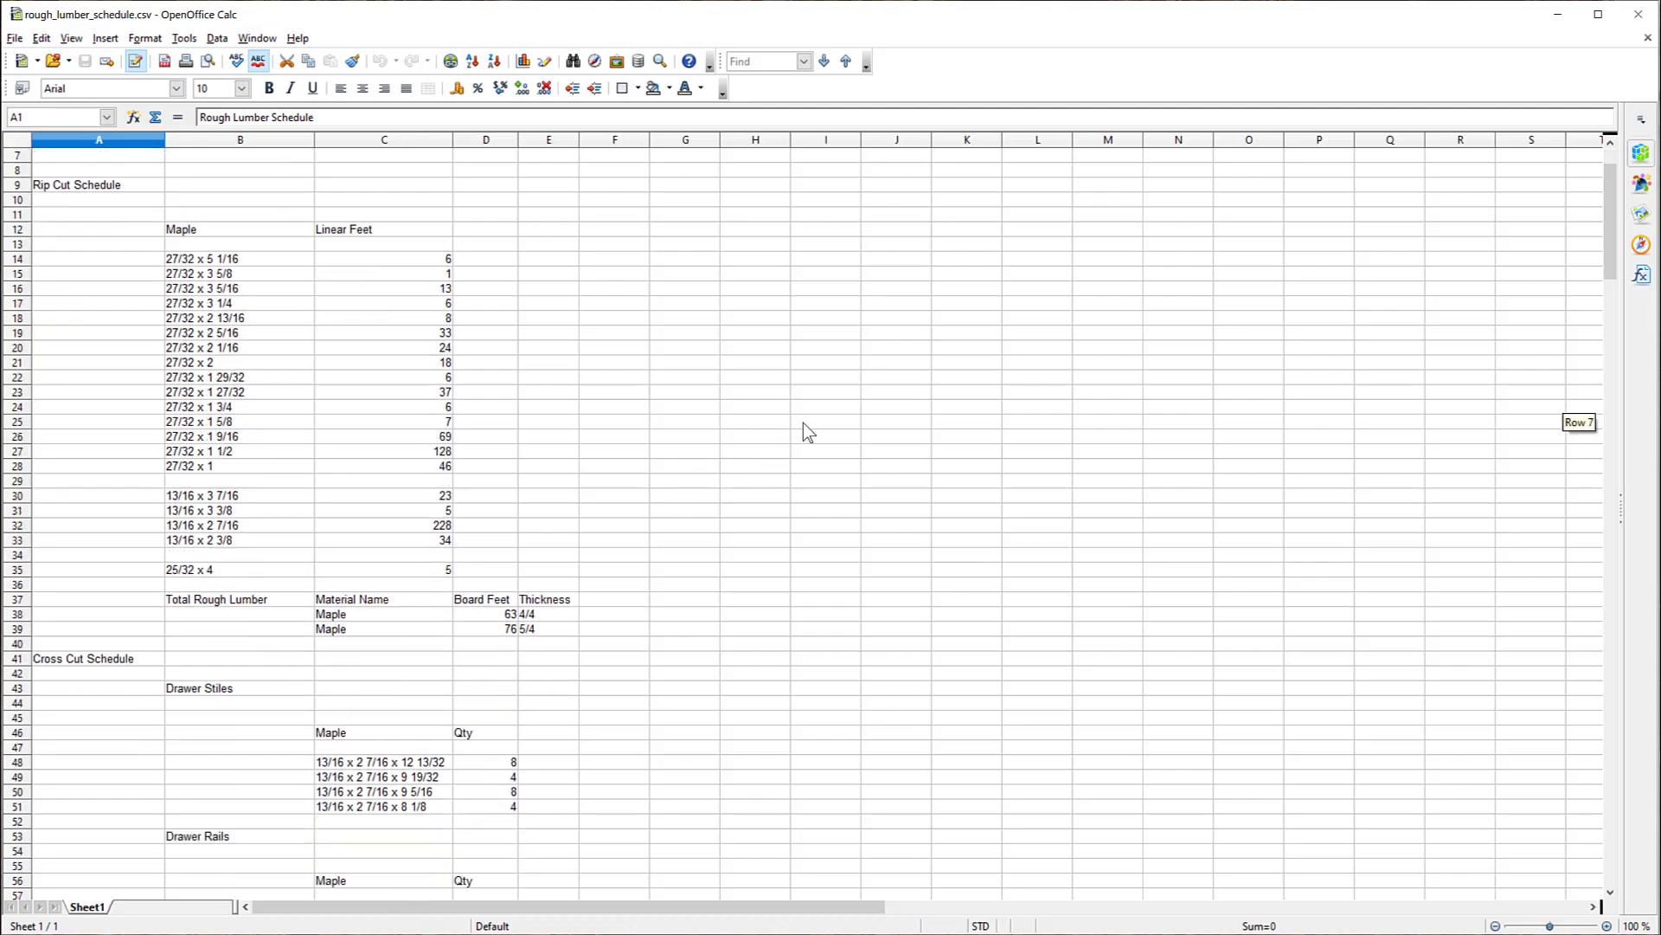
{"action": "scroll", "coordinate": [811, 428], "scroll_direction": "down", "scroll_amount": 1}
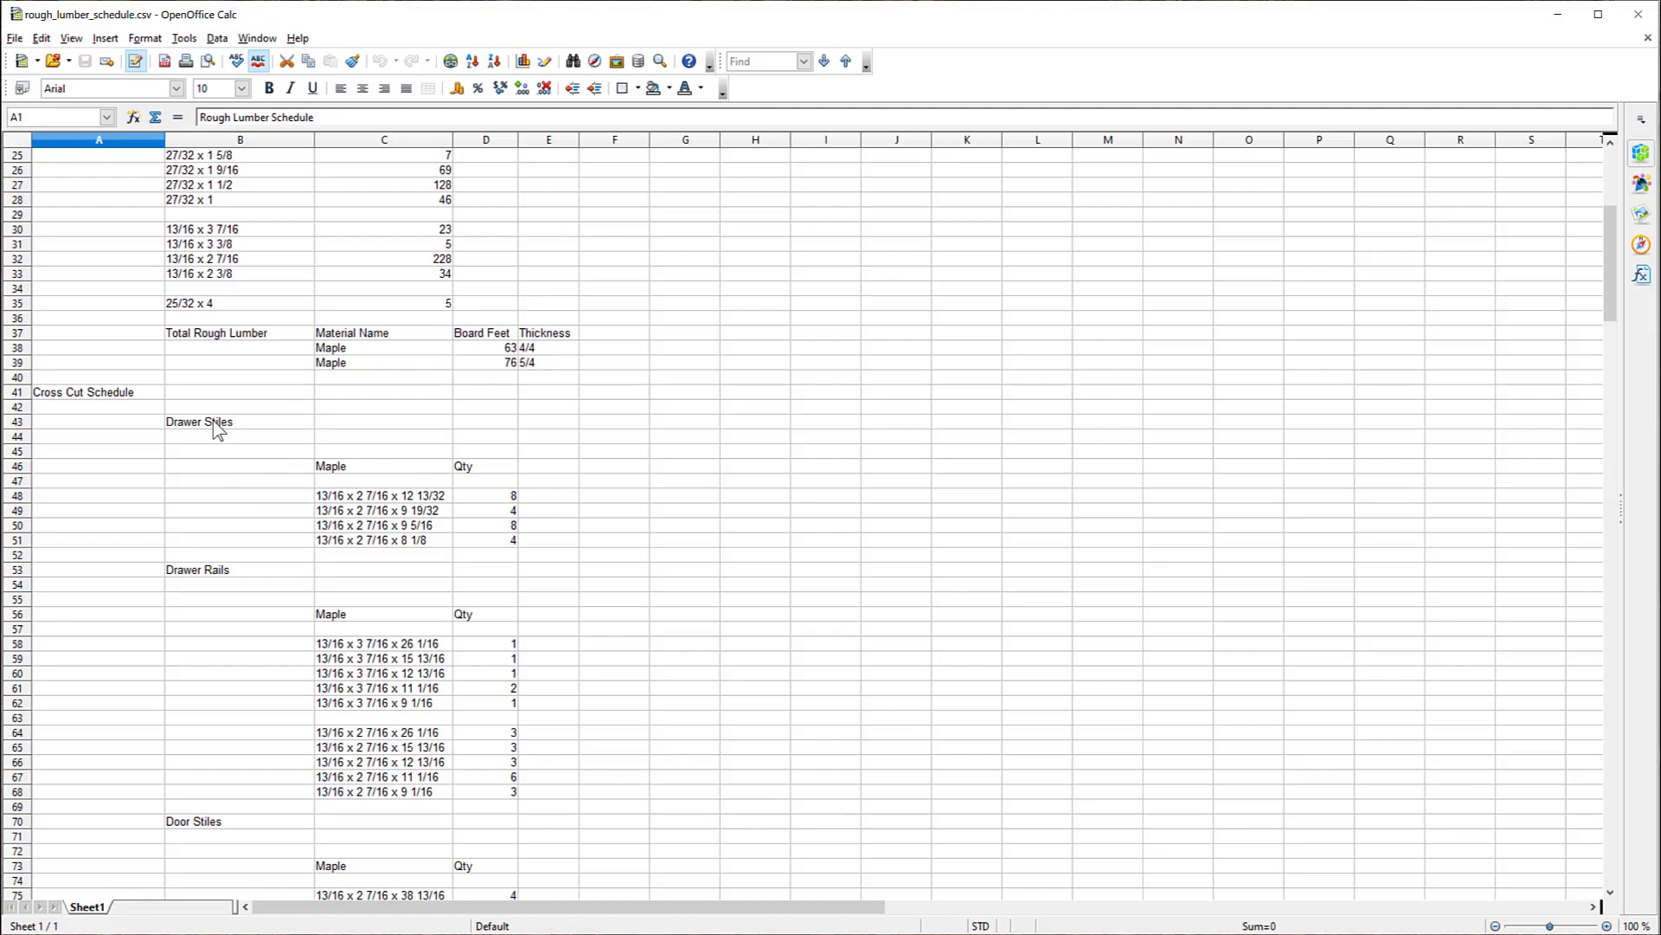
{"action": "scroll", "coordinate": [371, 501], "scroll_direction": "down", "scroll_amount": 5}
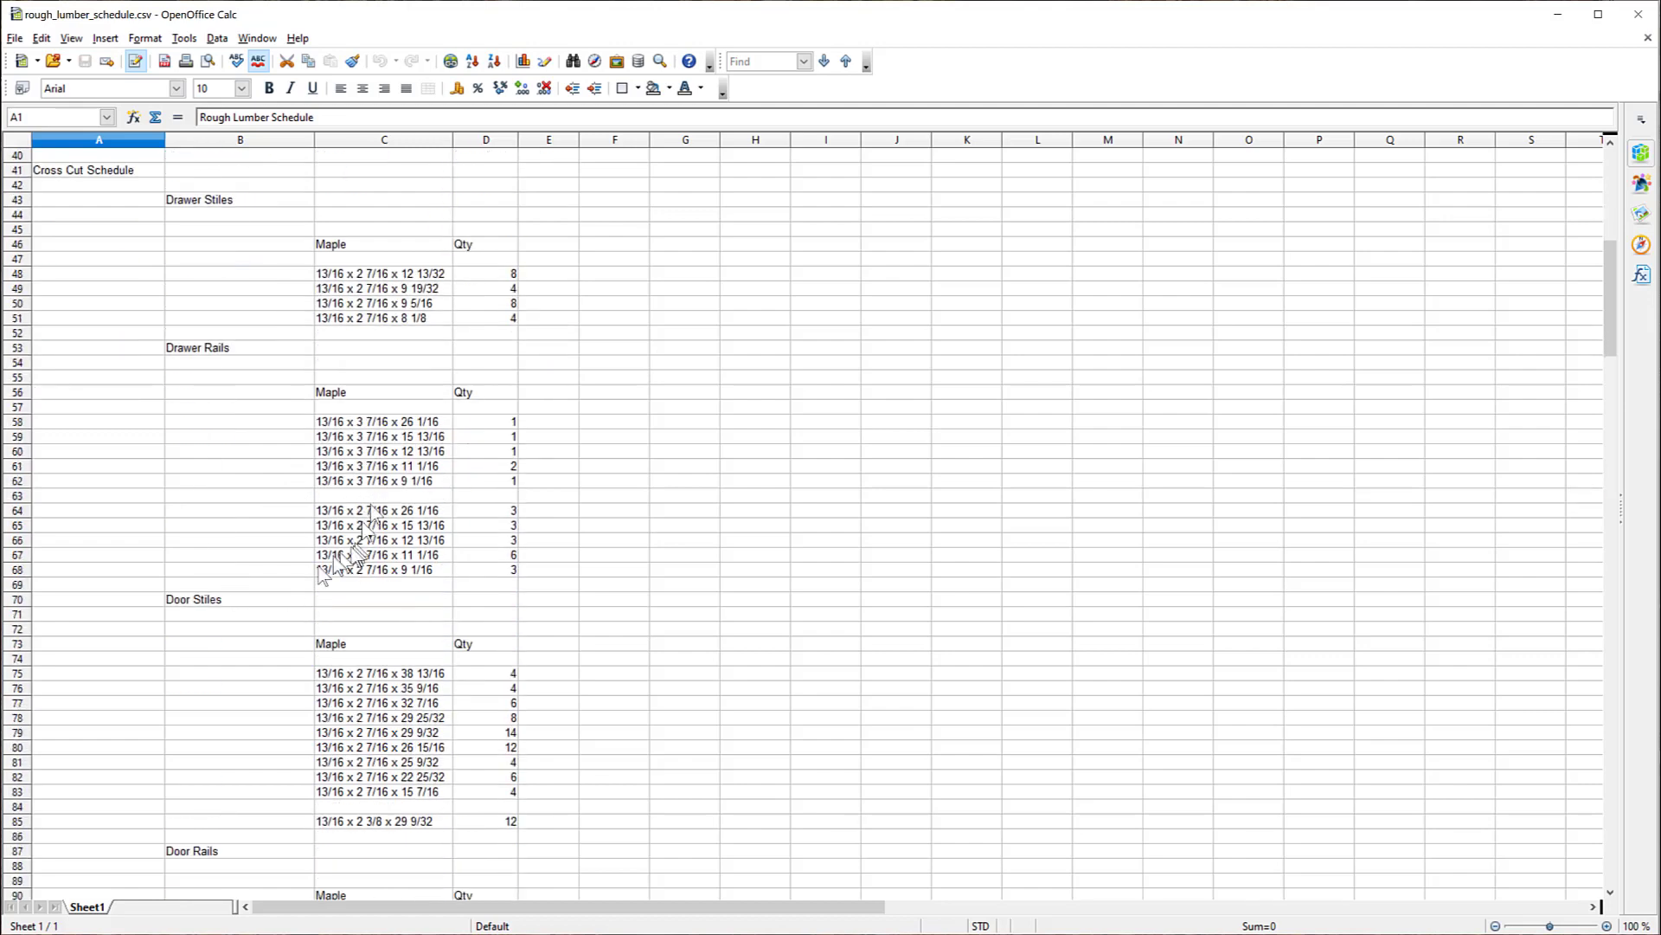
{"action": "scroll", "coordinate": [389, 510], "scroll_direction": "down", "scroll_amount": 16}
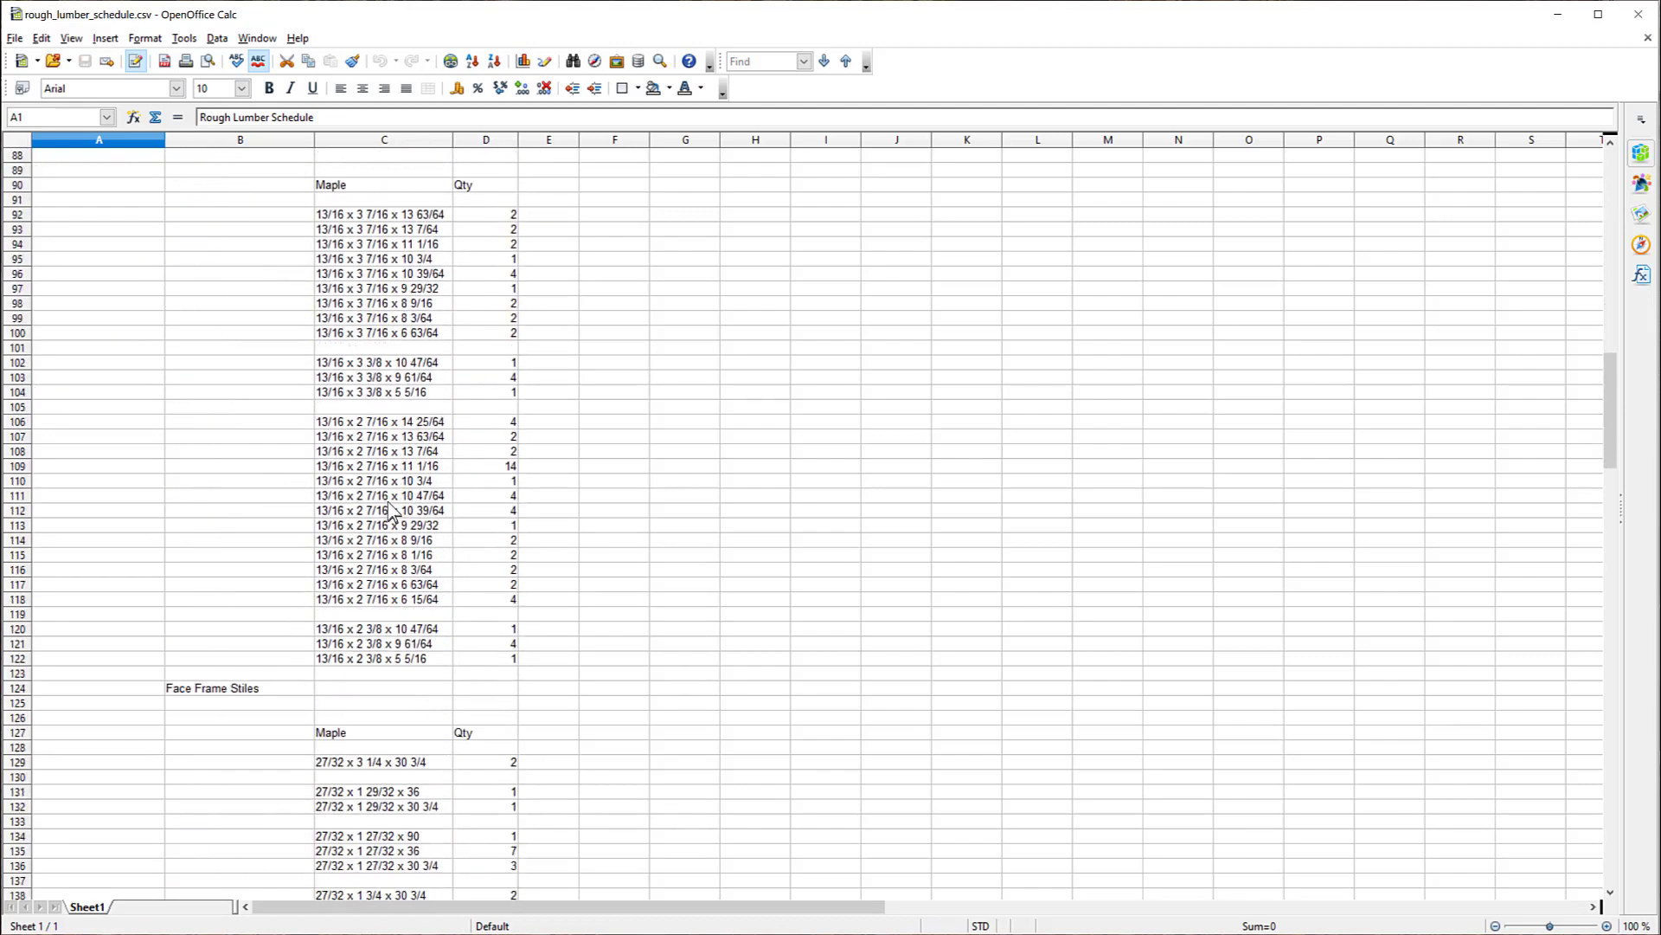
{"action": "scroll", "coordinate": [389, 511], "scroll_direction": "down", "scroll_amount": 5}
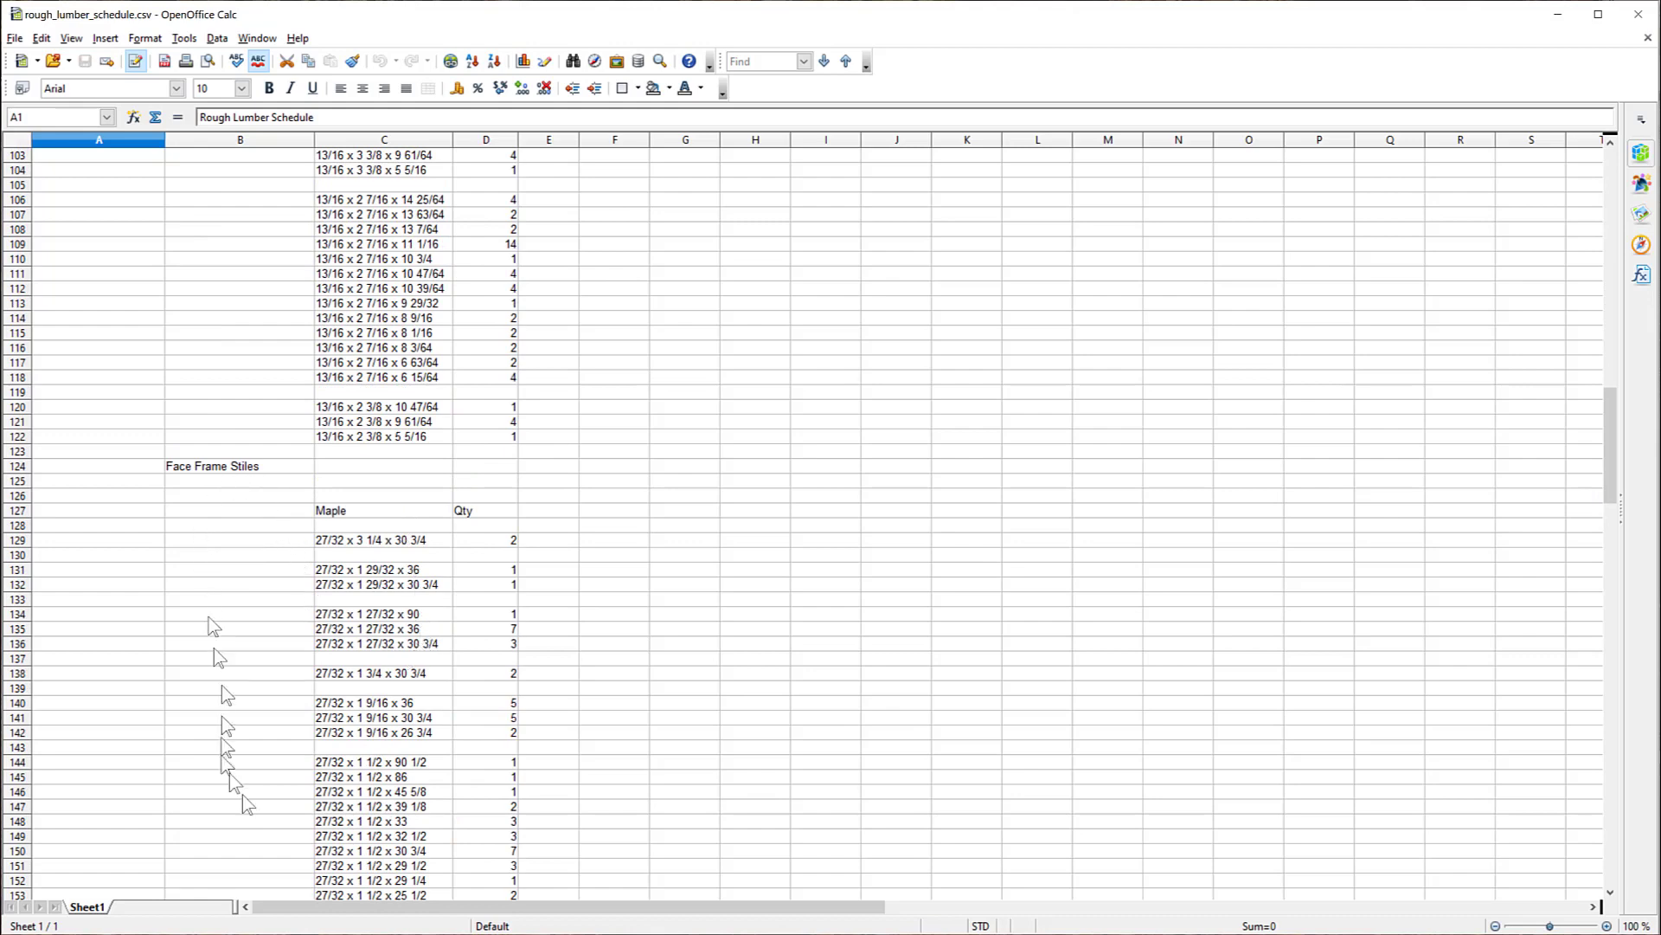
{"action": "scroll", "coordinate": [289, 548], "scroll_direction": "down", "scroll_amount": 10}
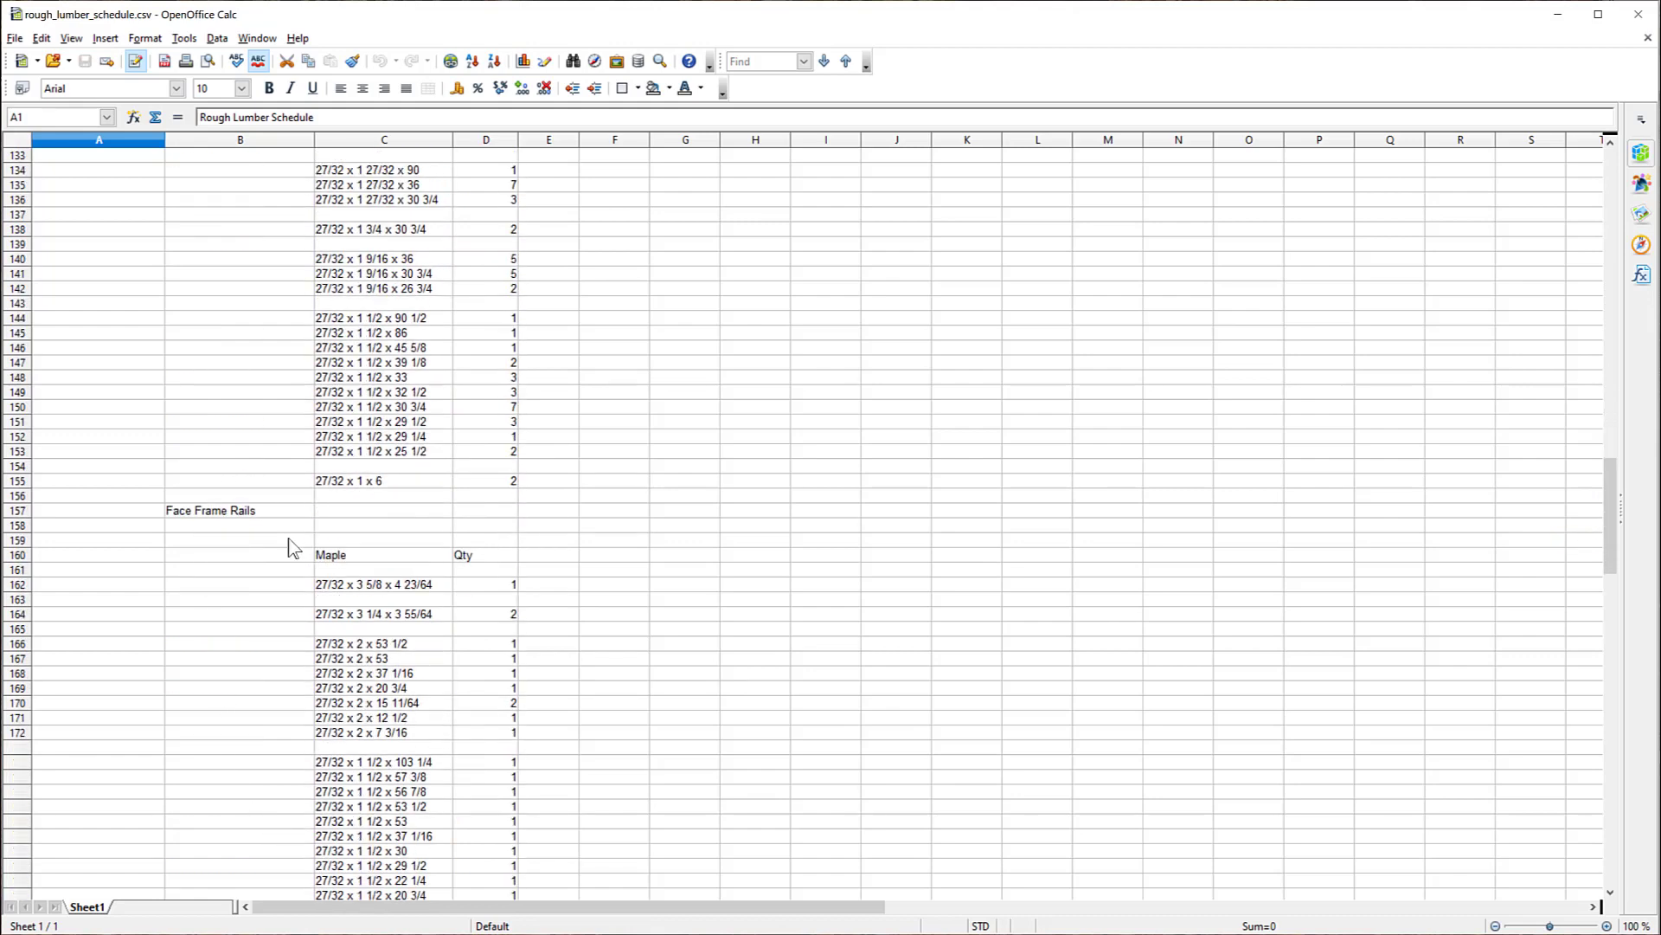
{"action": "scroll", "coordinate": [293, 546], "scroll_direction": "down", "scroll_amount": 19}
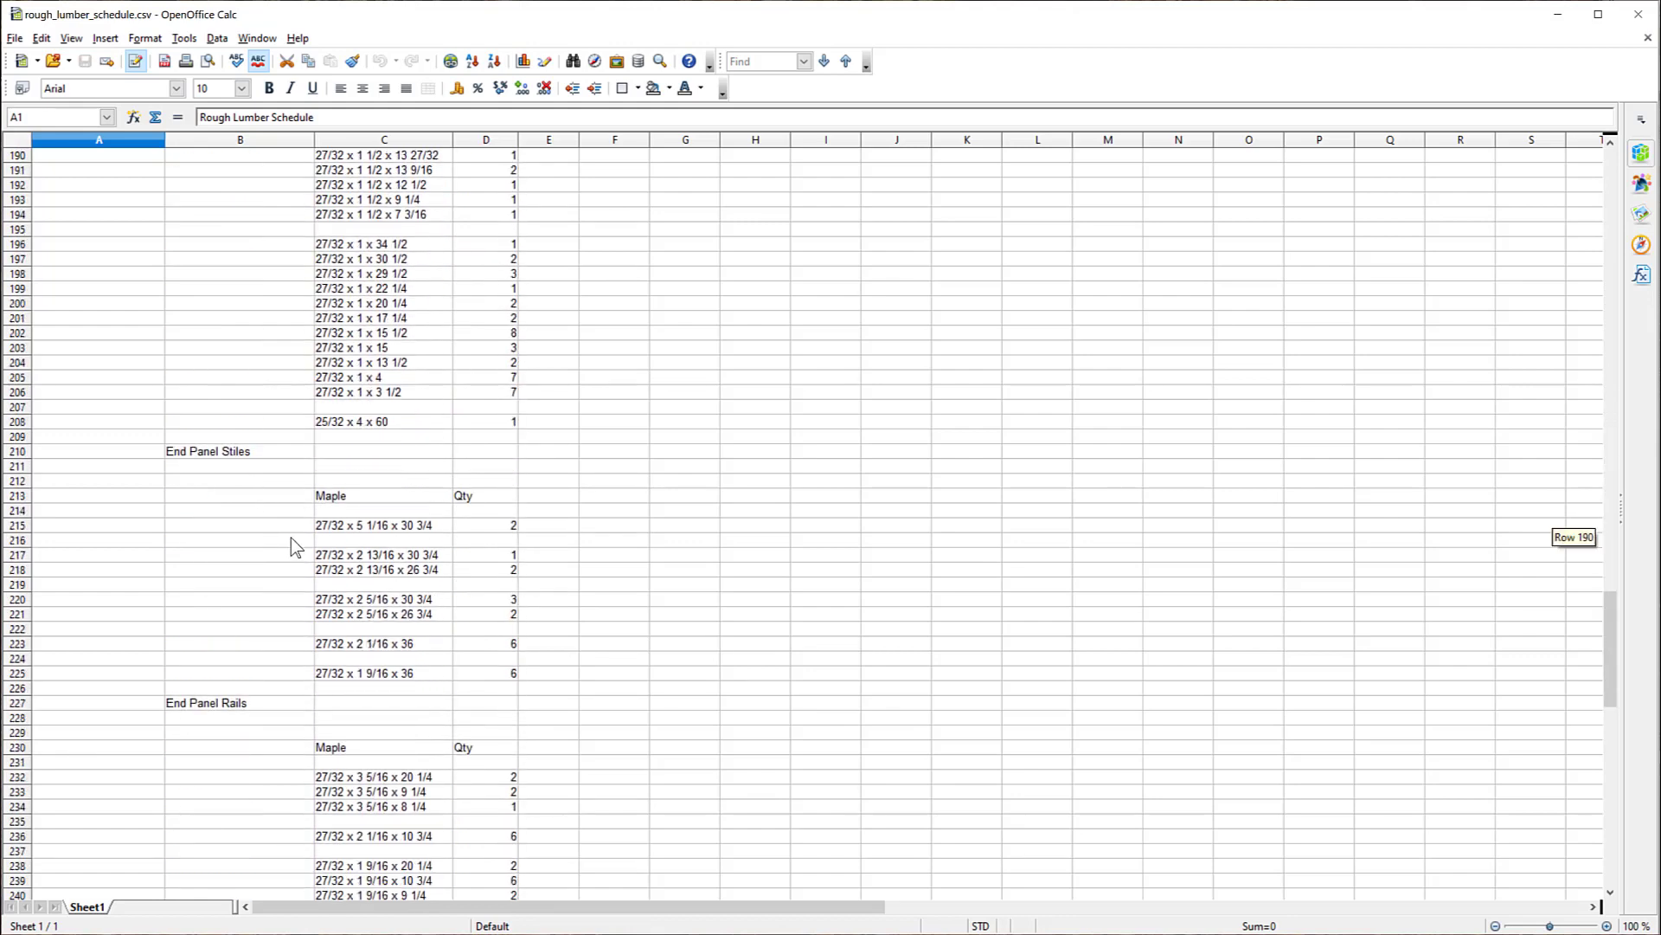
{"action": "scroll", "coordinate": [407, 573], "scroll_direction": "down", "scroll_amount": 6}
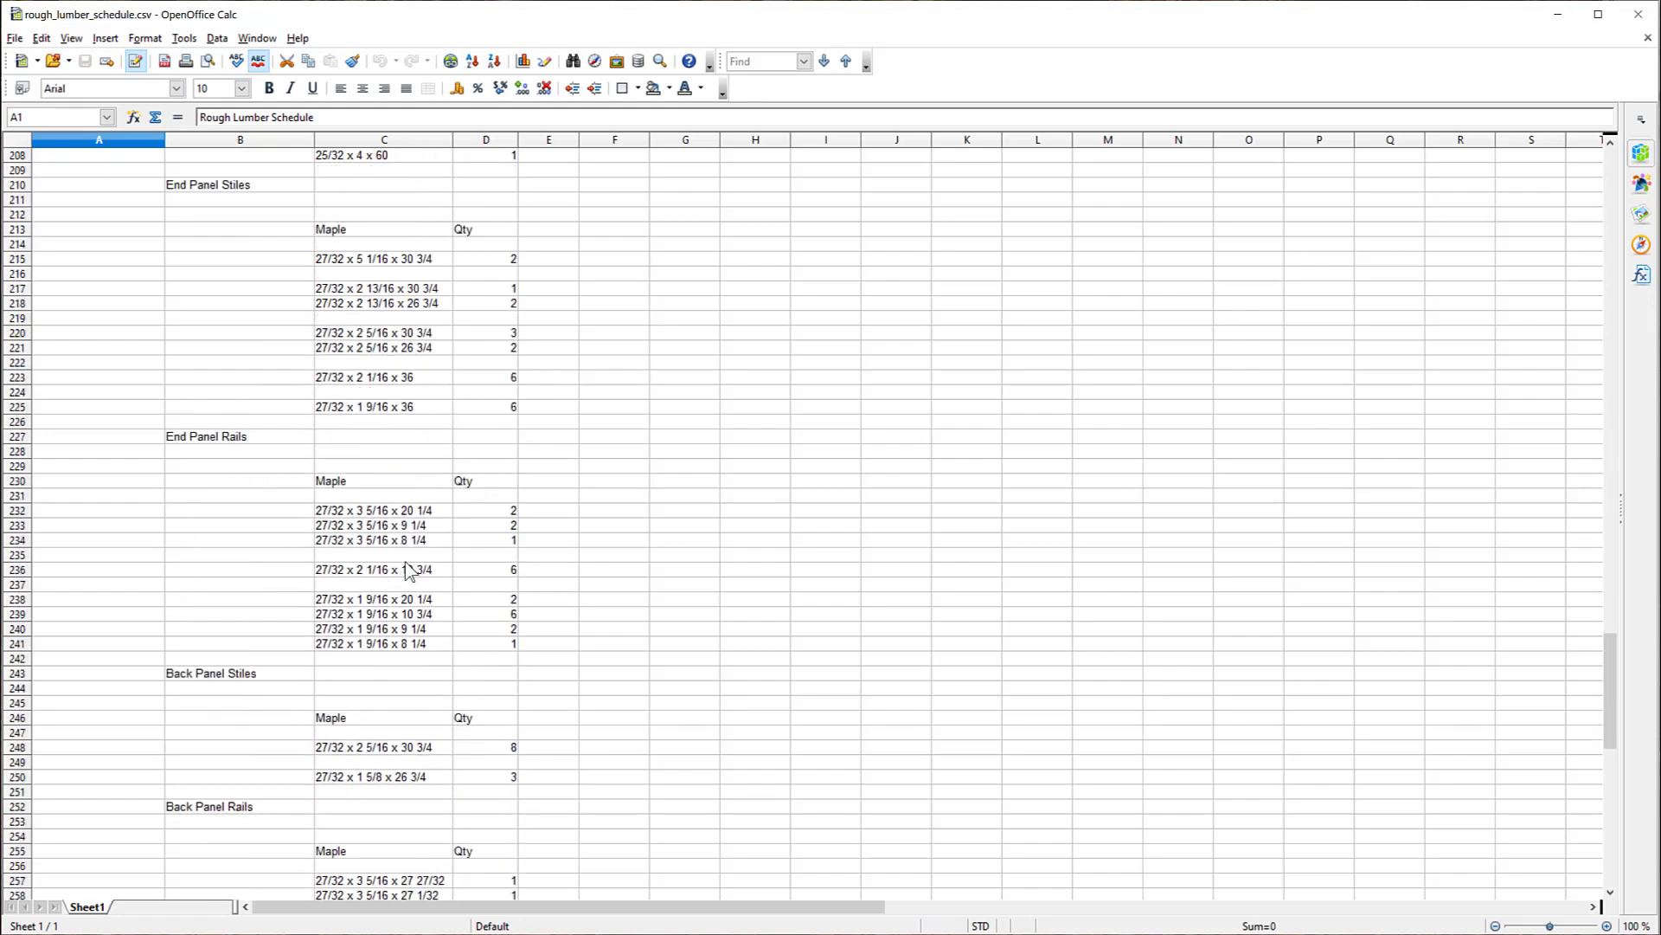
{"action": "scroll", "coordinate": [407, 573], "scroll_direction": "down", "scroll_amount": 9}
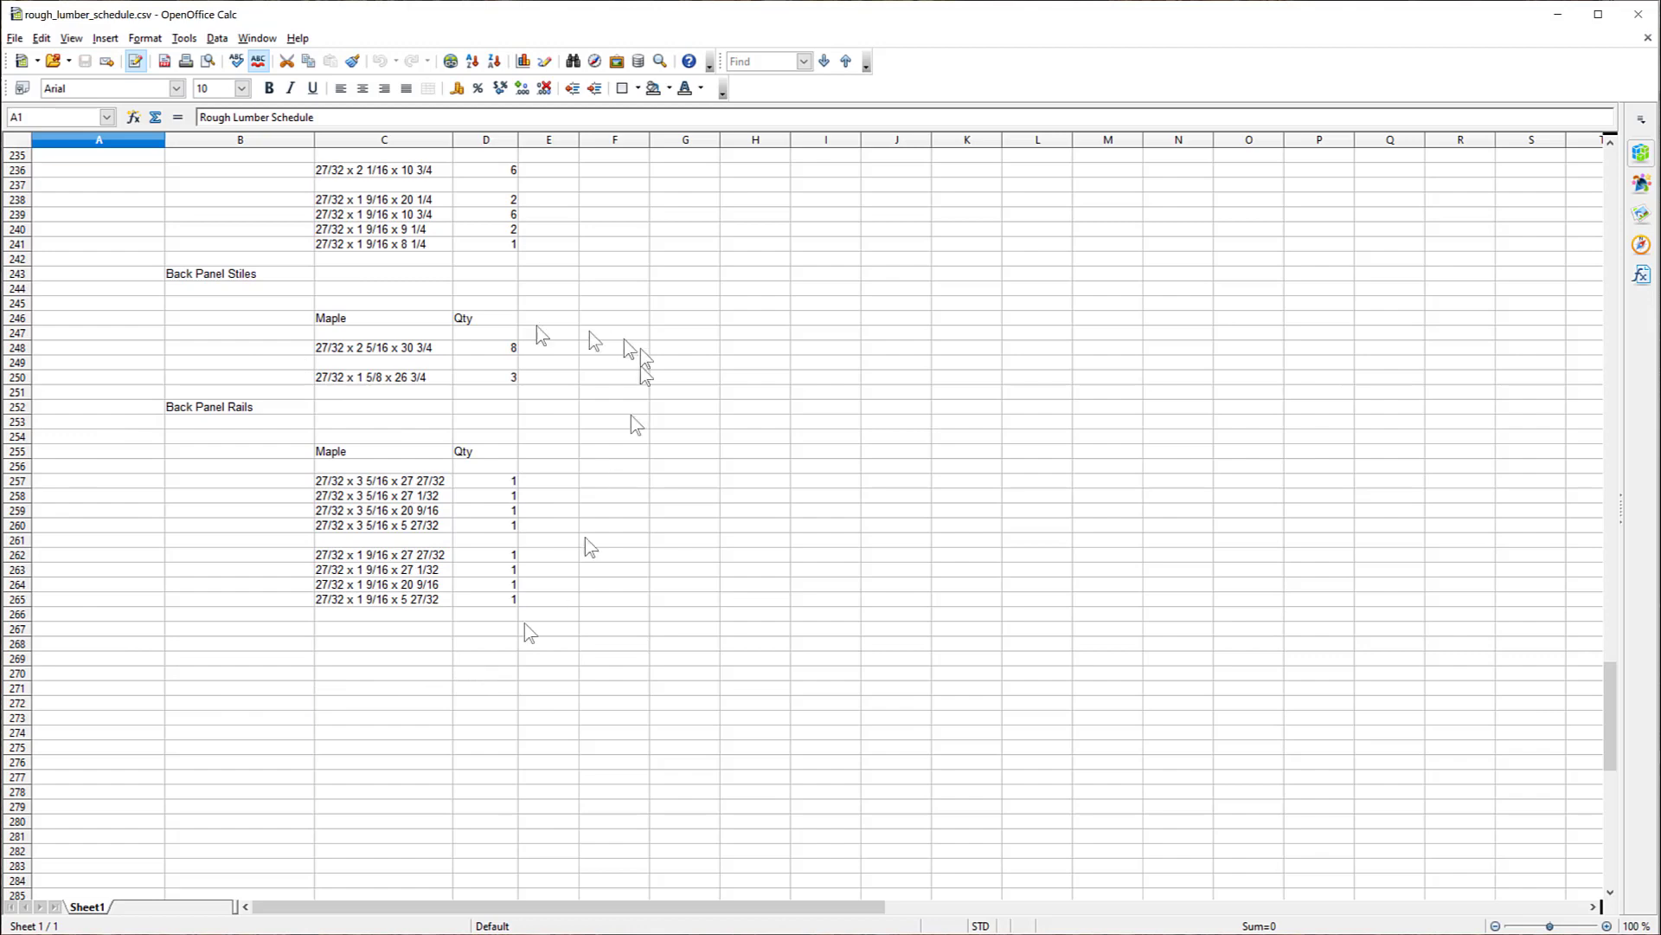
{"action": "scroll", "coordinate": [511, 407], "scroll_direction": "up", "scroll_amount": 19}
{"action": "scroll", "coordinate": [467, 433], "scroll_direction": "up", "scroll_amount": 20}
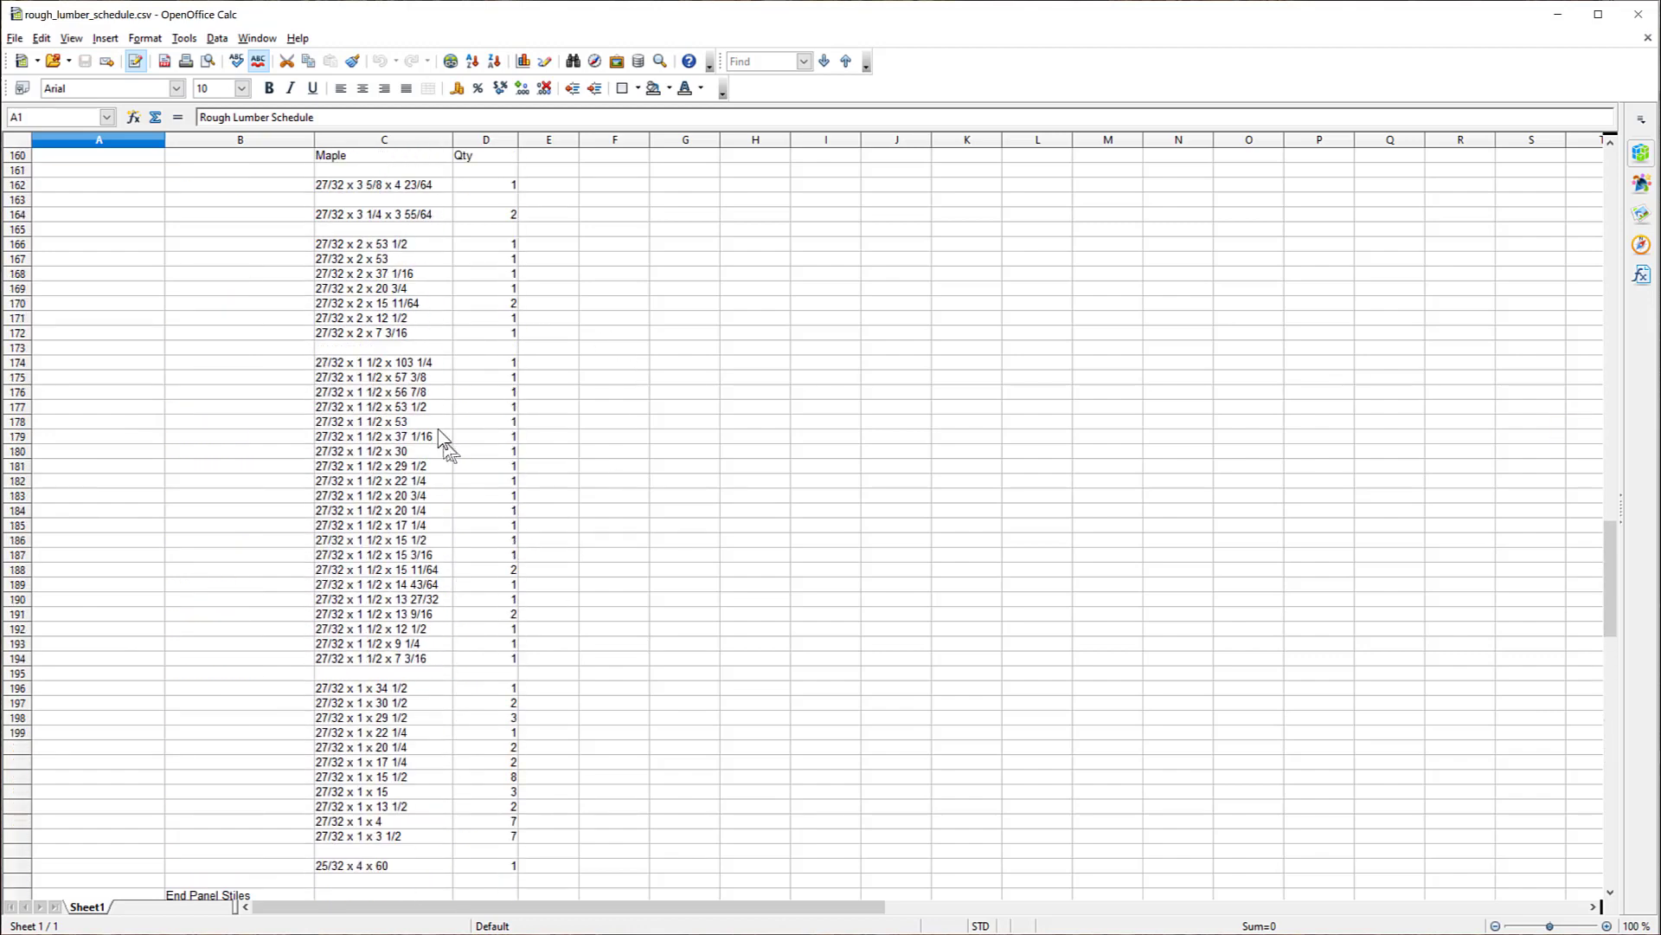
{"action": "scroll", "coordinate": [436, 435], "scroll_direction": "up", "scroll_amount": 12}
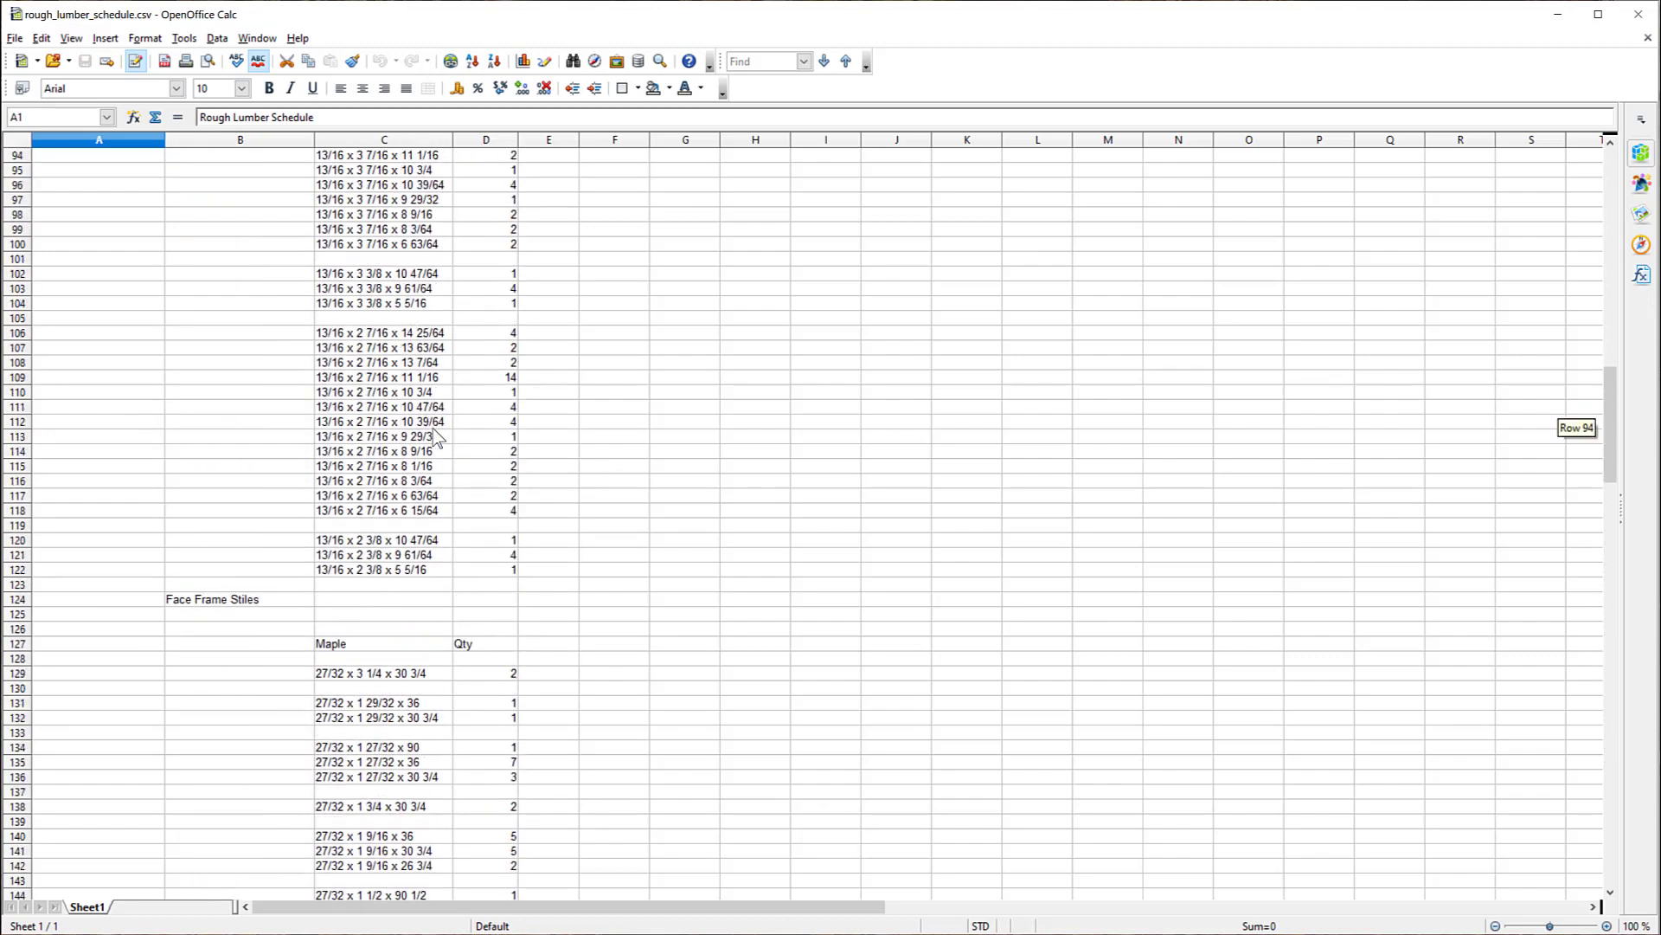
{"action": "scroll", "coordinate": [435, 435], "scroll_direction": "up", "scroll_amount": 15}
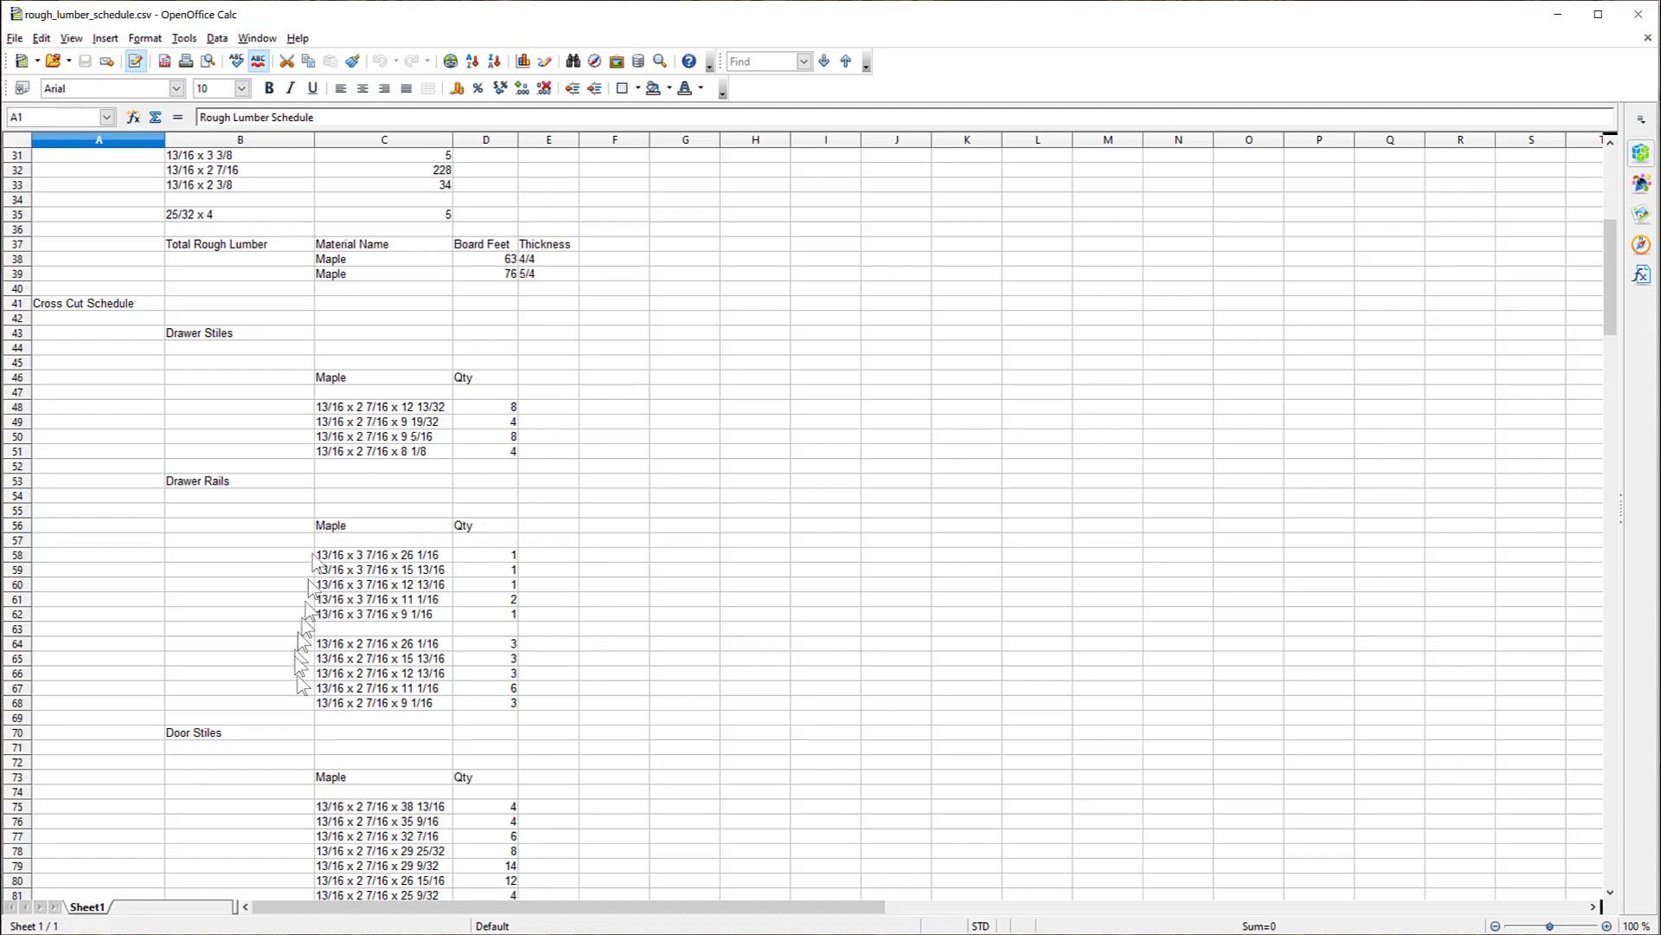
Step: Review the cross cut dimensions and quantities again from the drawer stiles through the back panel rails
{"action": "scroll", "coordinate": [363, 442], "scroll_direction": "down", "scroll_amount": 5}
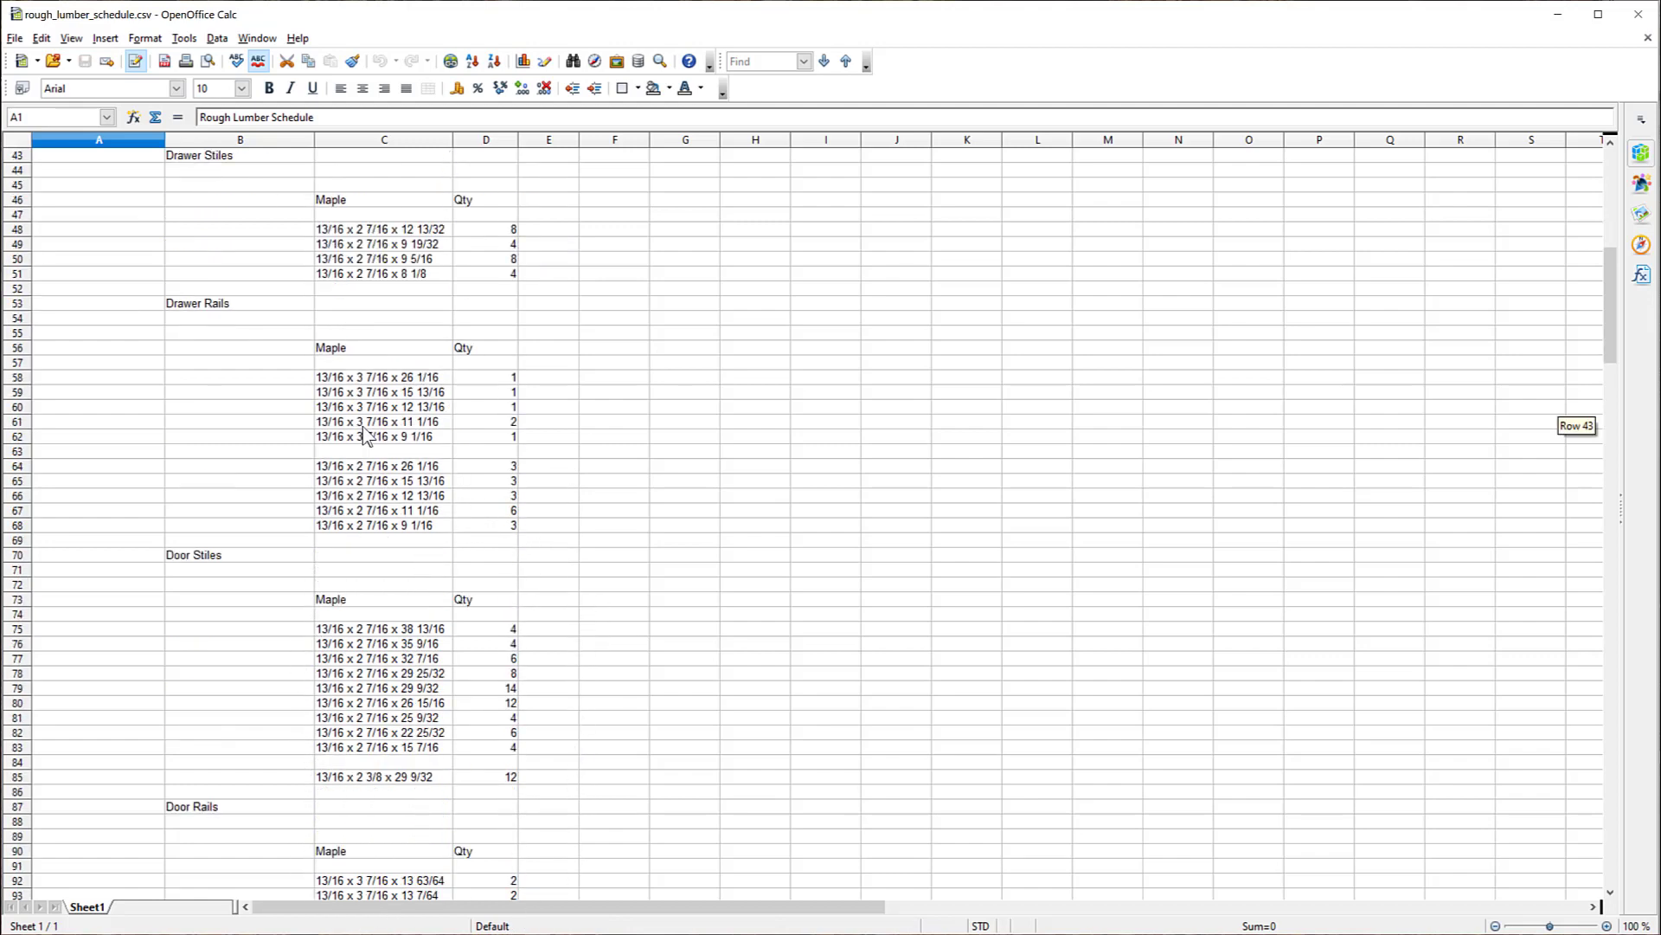
{"action": "scroll", "coordinate": [364, 441], "scroll_direction": "down", "scroll_amount": 3}
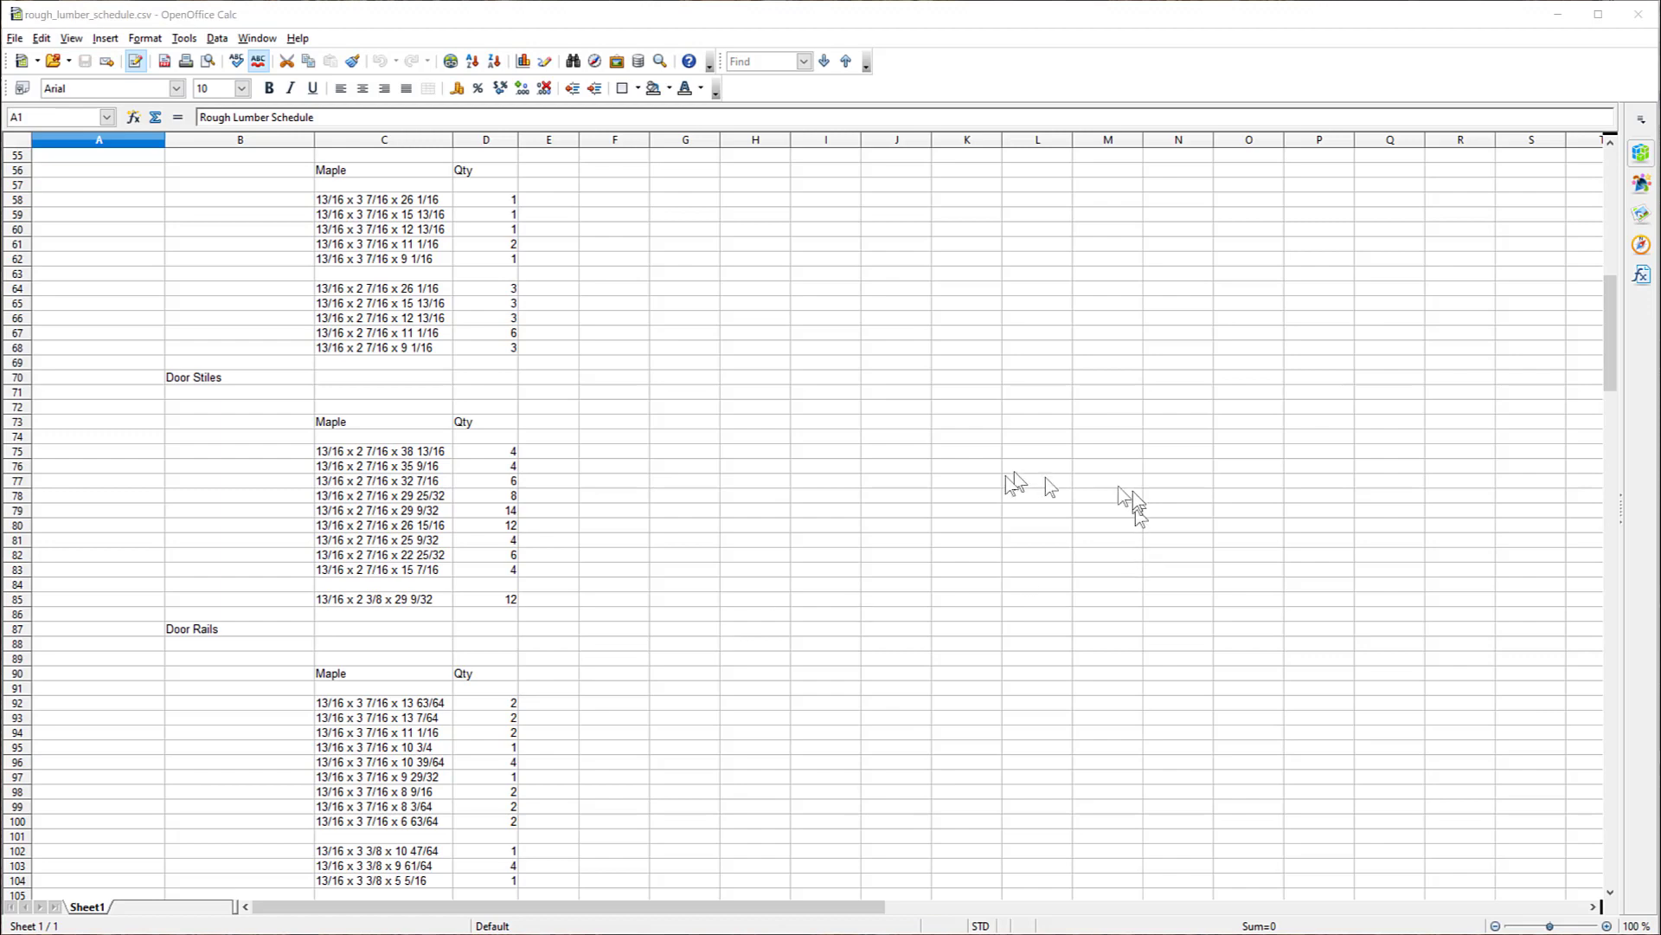
{"action": "scroll", "coordinate": [456, 438], "scroll_direction": "down", "scroll_amount": 14}
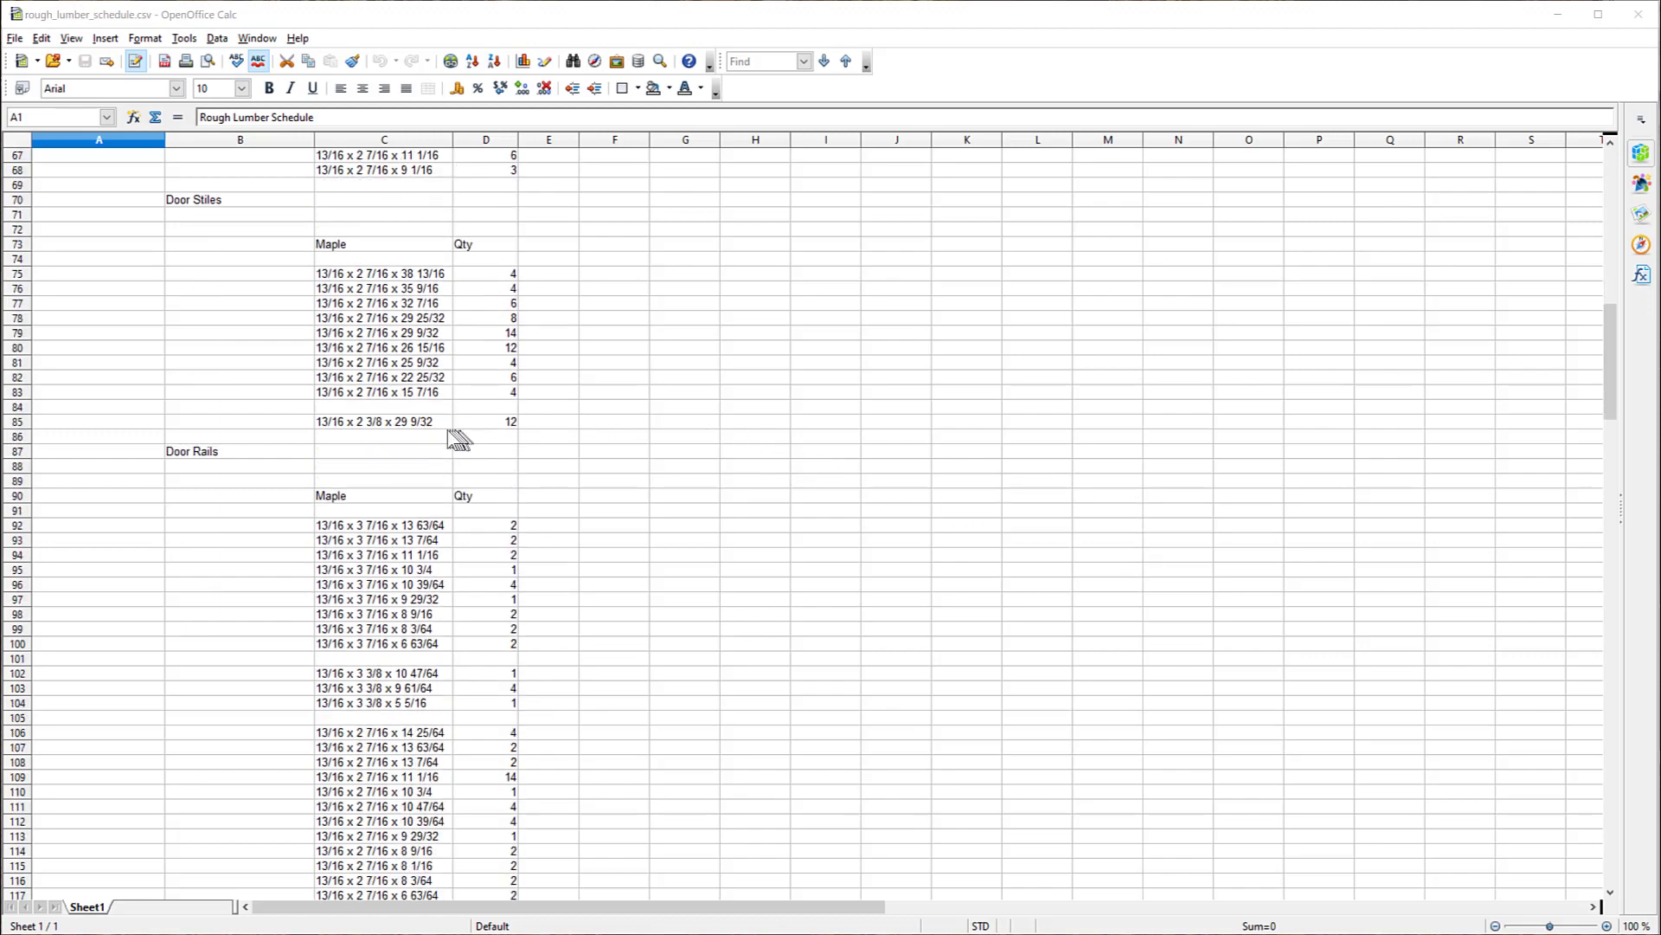
{"action": "scroll", "coordinate": [401, 468], "scroll_direction": "down", "scroll_amount": 20}
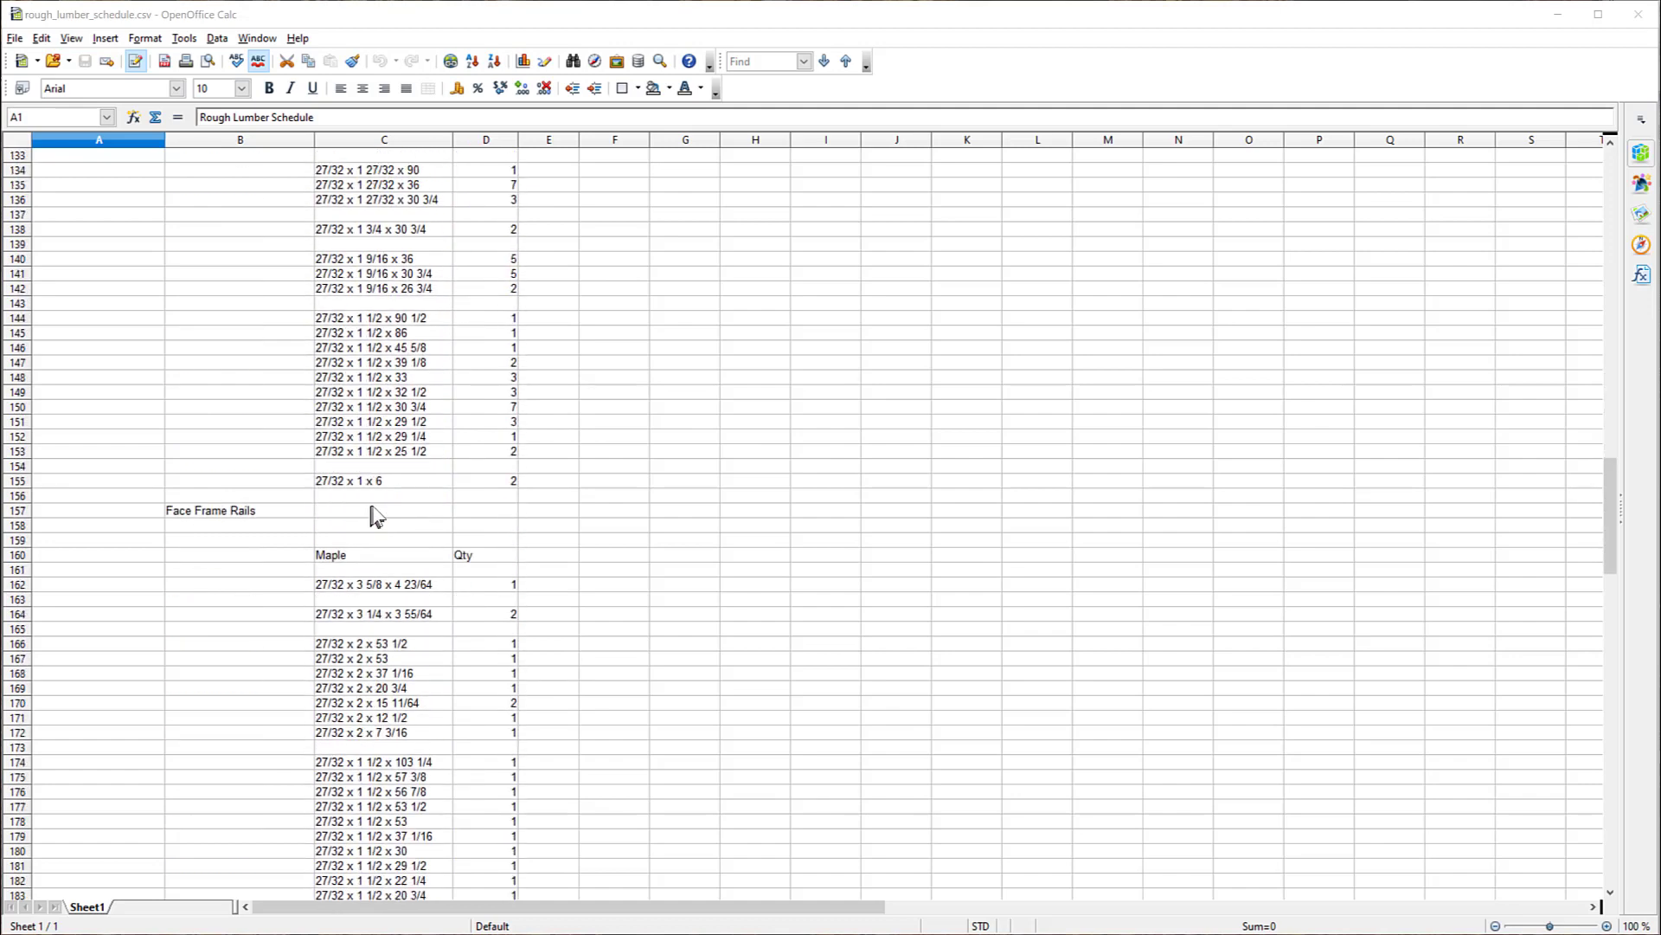
{"action": "scroll", "coordinate": [369, 531], "scroll_direction": "down", "scroll_amount": 19}
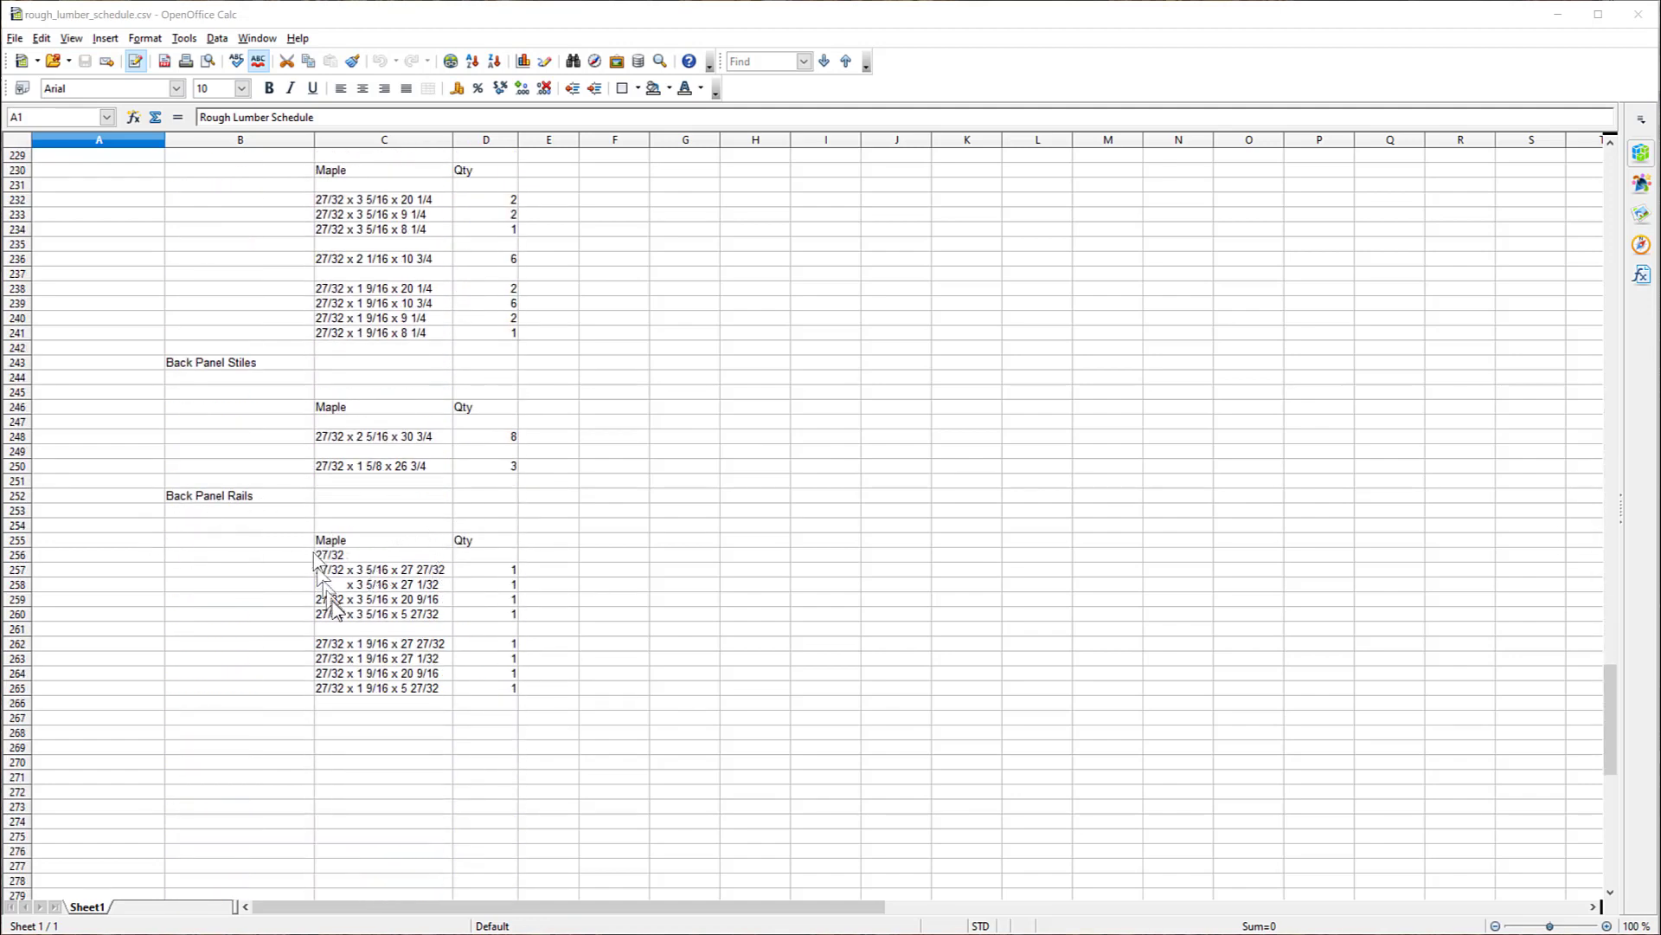
{"action": "scroll", "coordinate": [328, 601], "scroll_direction": "down", "scroll_amount": 8}
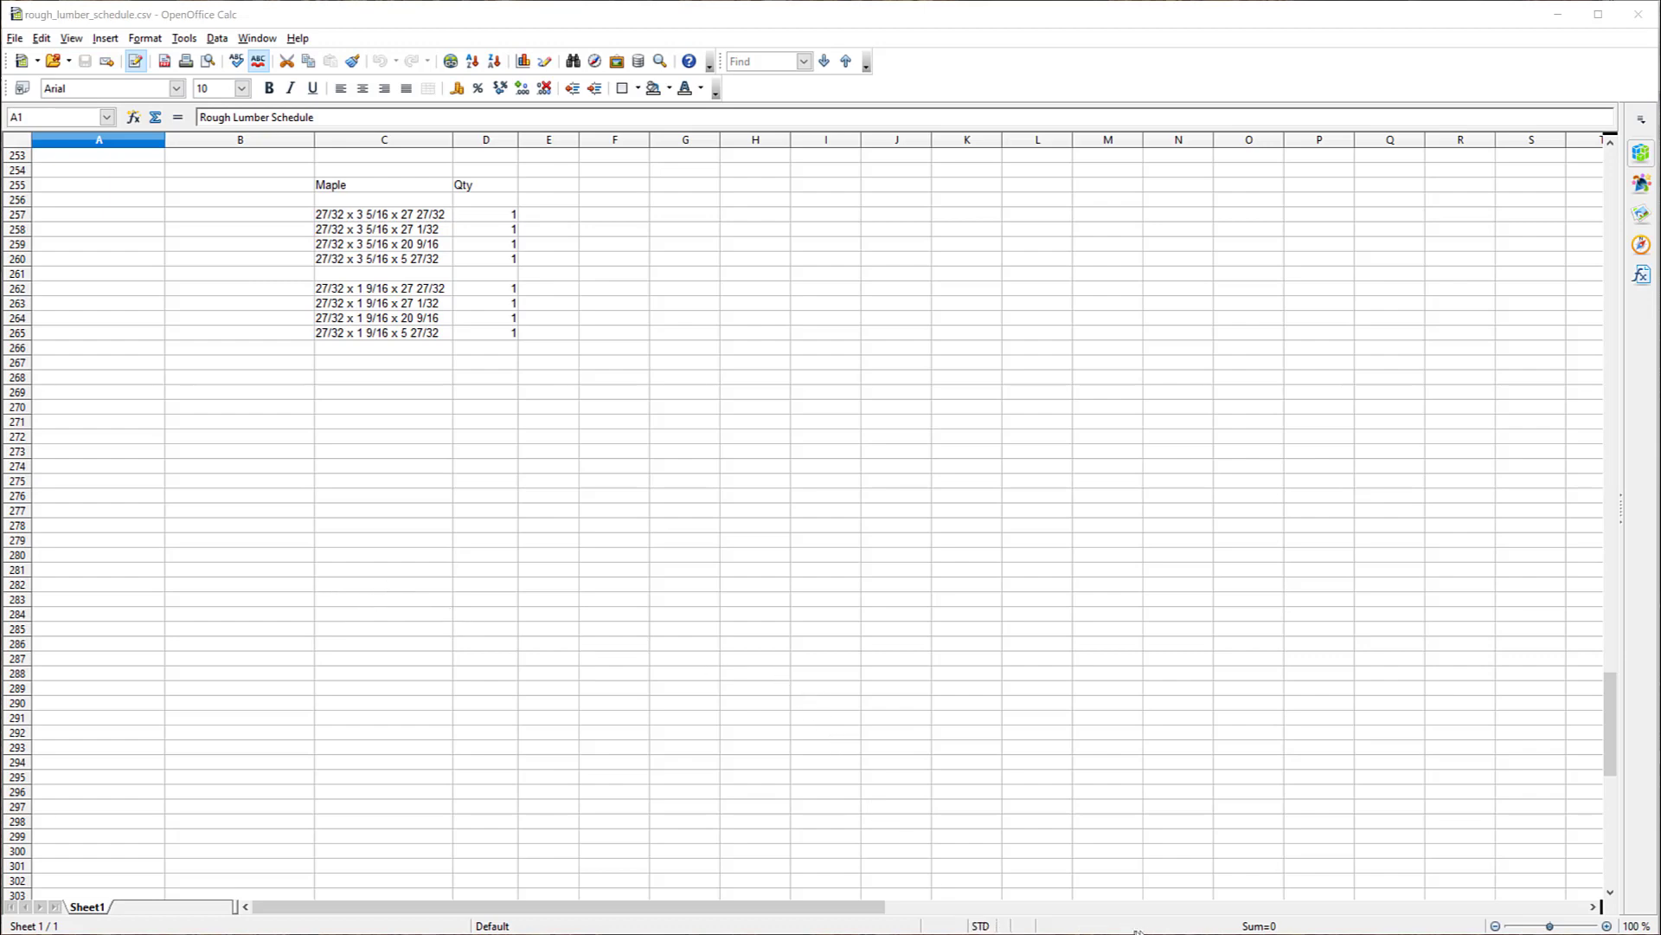
Step: Switch to the One Piece Shaker Project's rough lumber schedule and examine its cut lists, including the ladder base applied faces
{"action": "mouse_move", "coordinate": [1382, 934]}
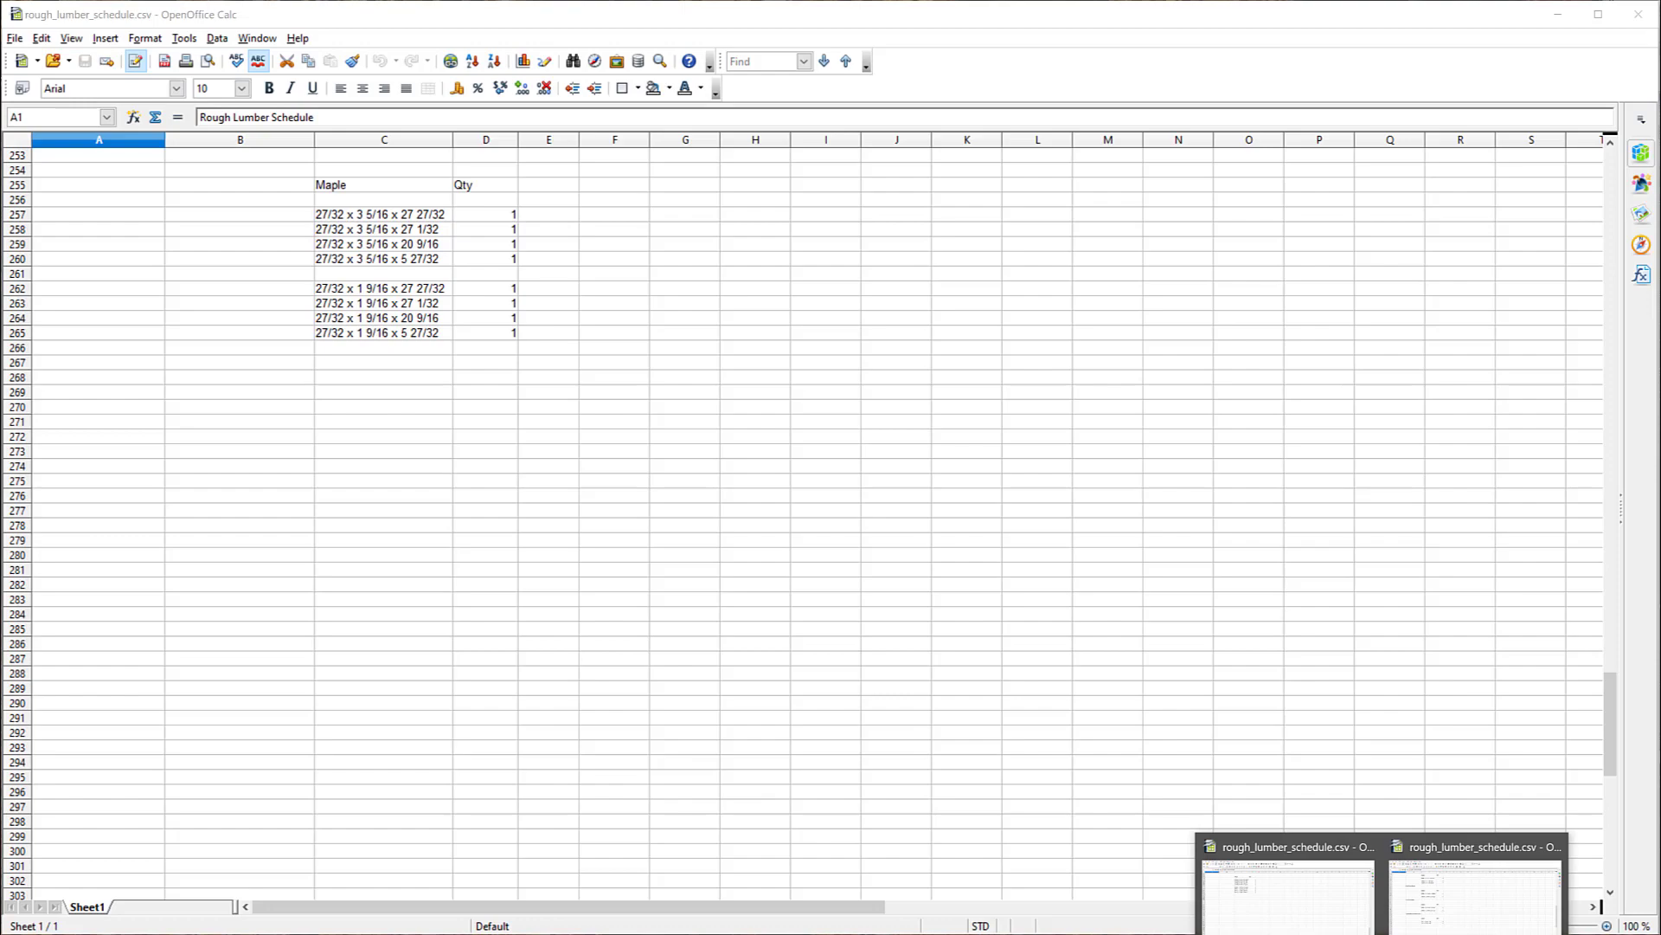
{"action": "left_click", "coordinate": [1457, 891]}
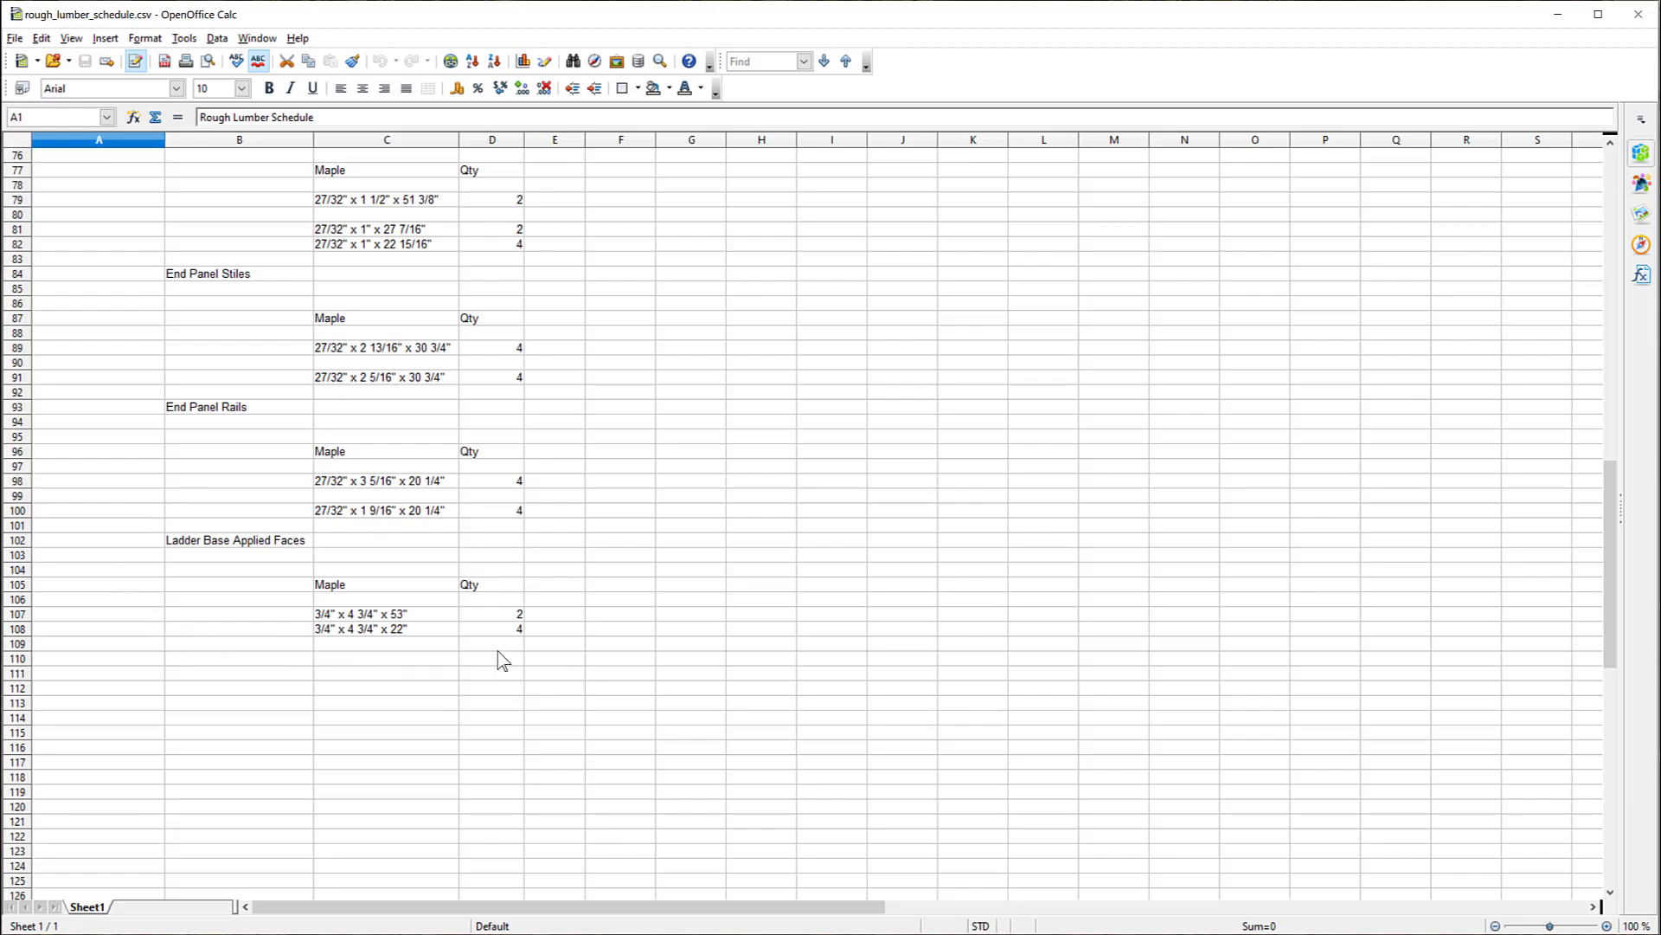
{"action": "scroll", "coordinate": [303, 578], "scroll_direction": "up", "scroll_amount": 20}
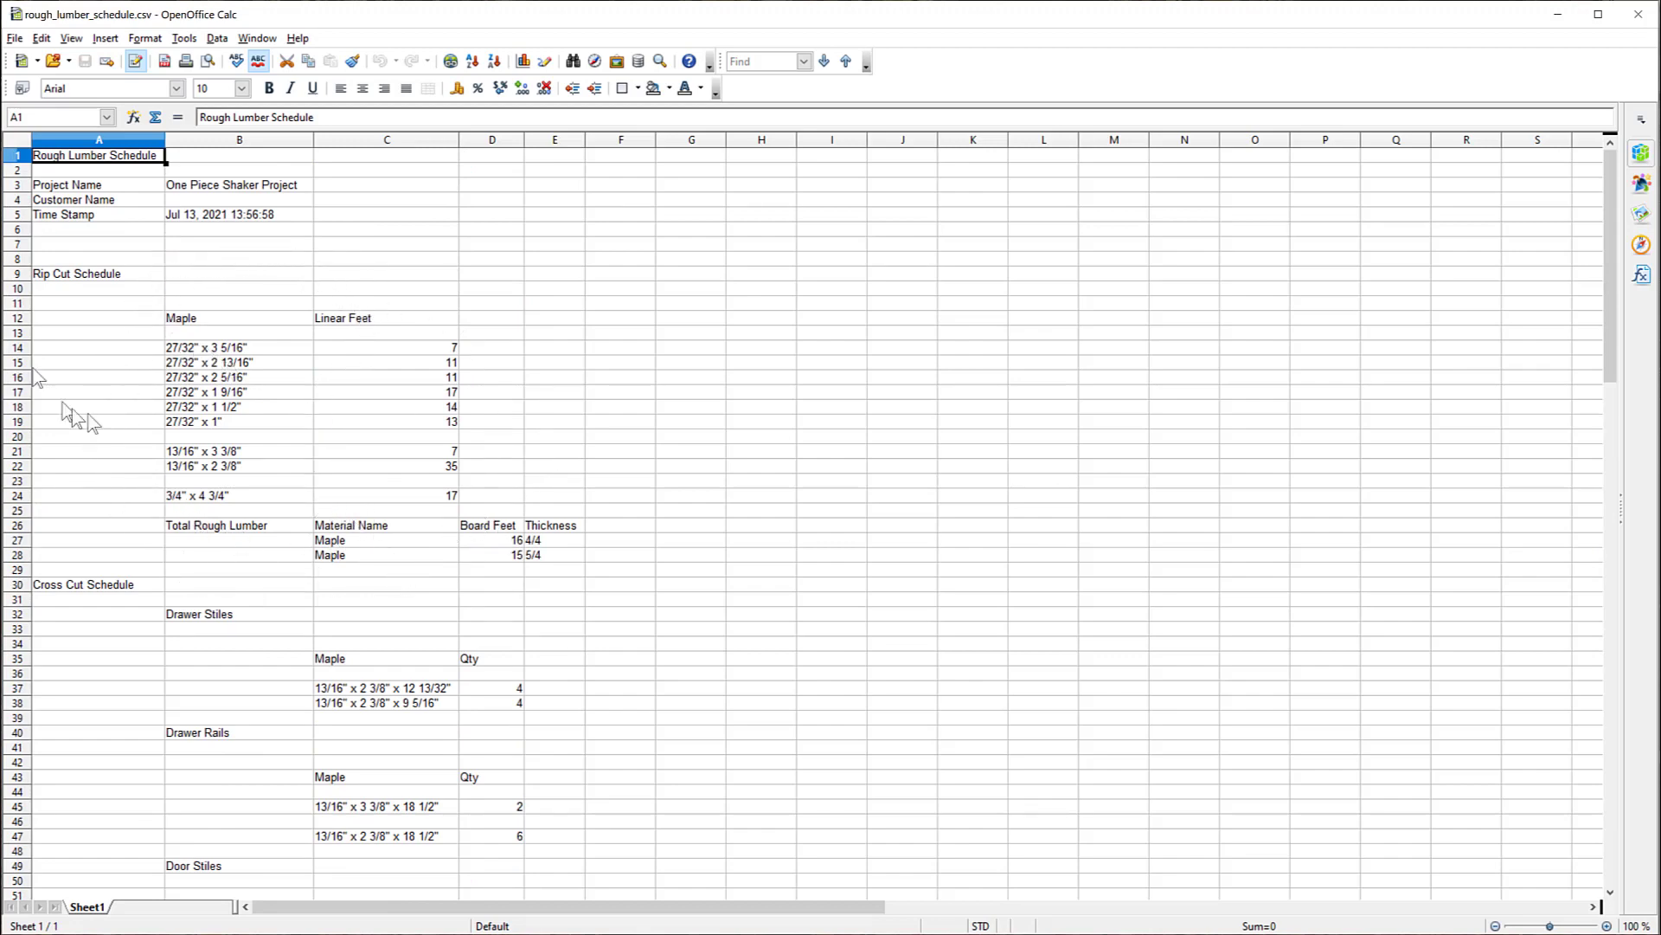
{"action": "scroll", "coordinate": [298, 457], "scroll_direction": "down", "scroll_amount": 5}
{"action": "scroll", "coordinate": [298, 459], "scroll_direction": "down", "scroll_amount": 20}
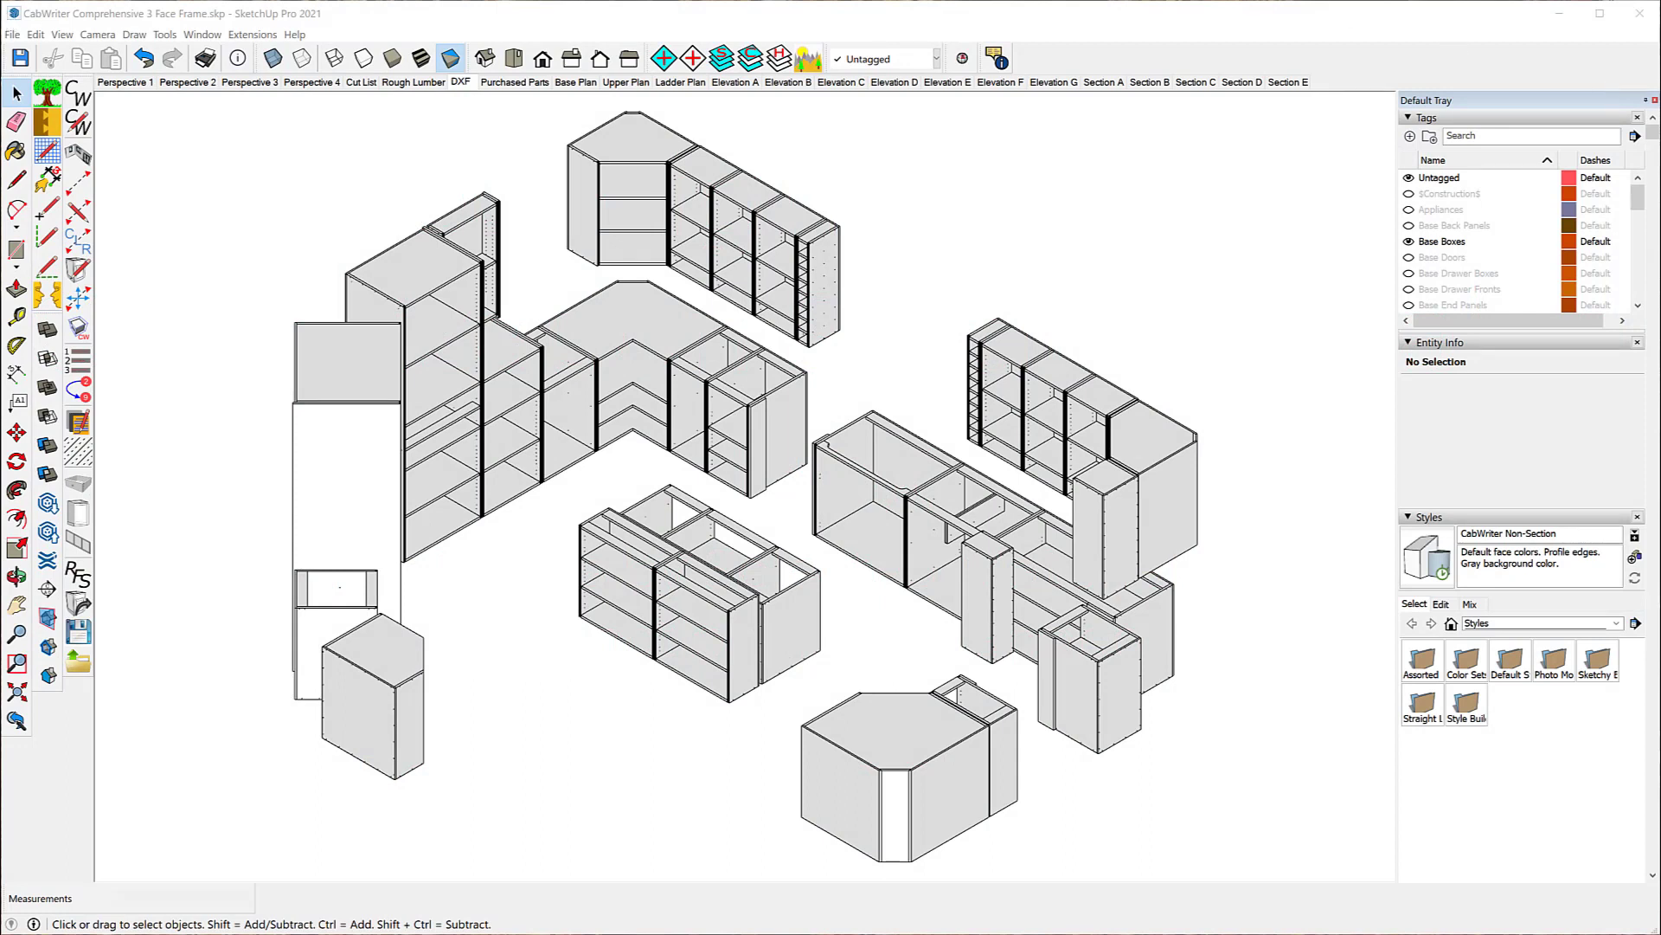
Step: Open the CutList Bridge sheet optimization settings for the kitchen model
{"action": "left_click", "coordinate": [12, 35]}
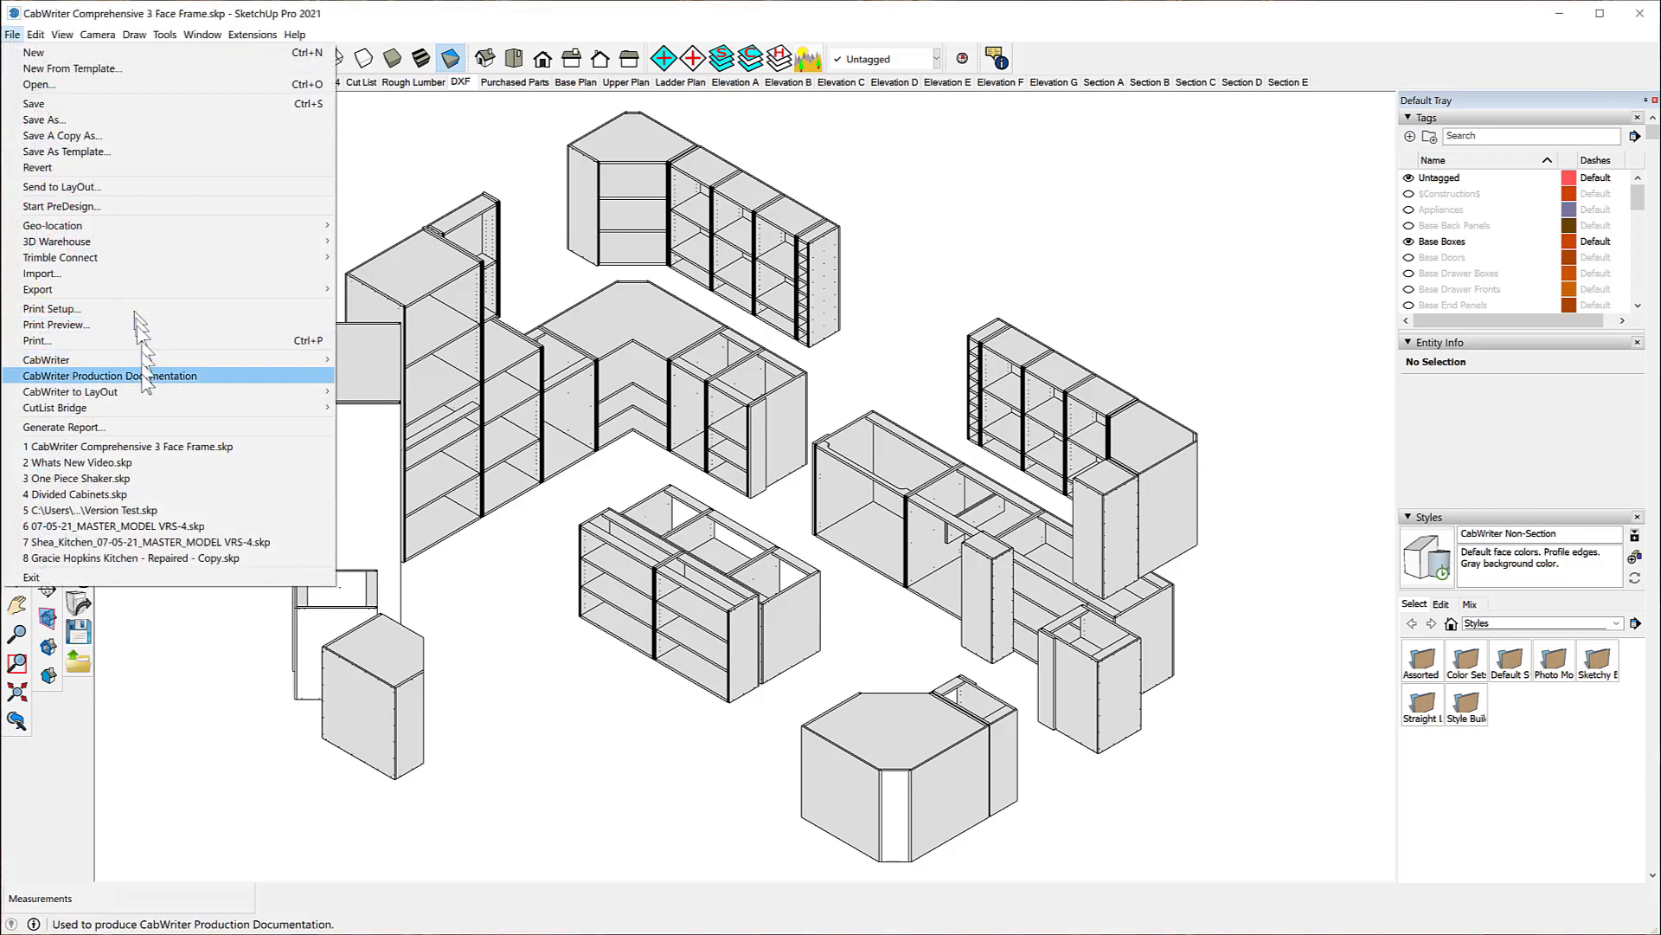
{"action": "mouse_move", "coordinate": [104, 408]}
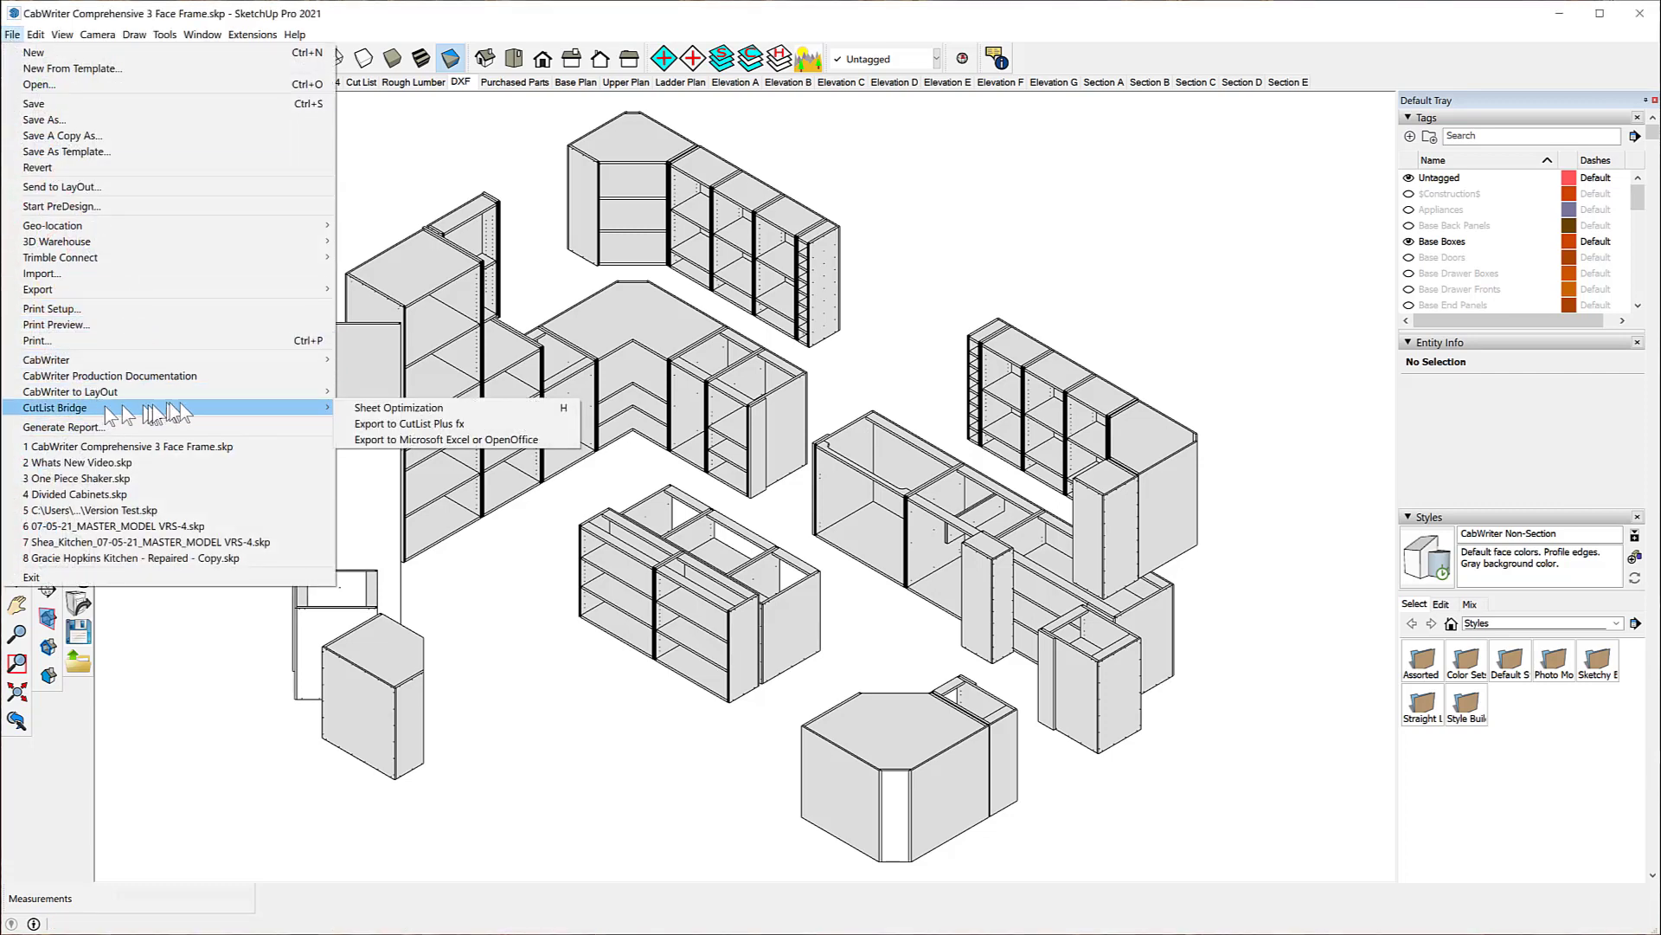
{"action": "left_click", "coordinate": [454, 412]}
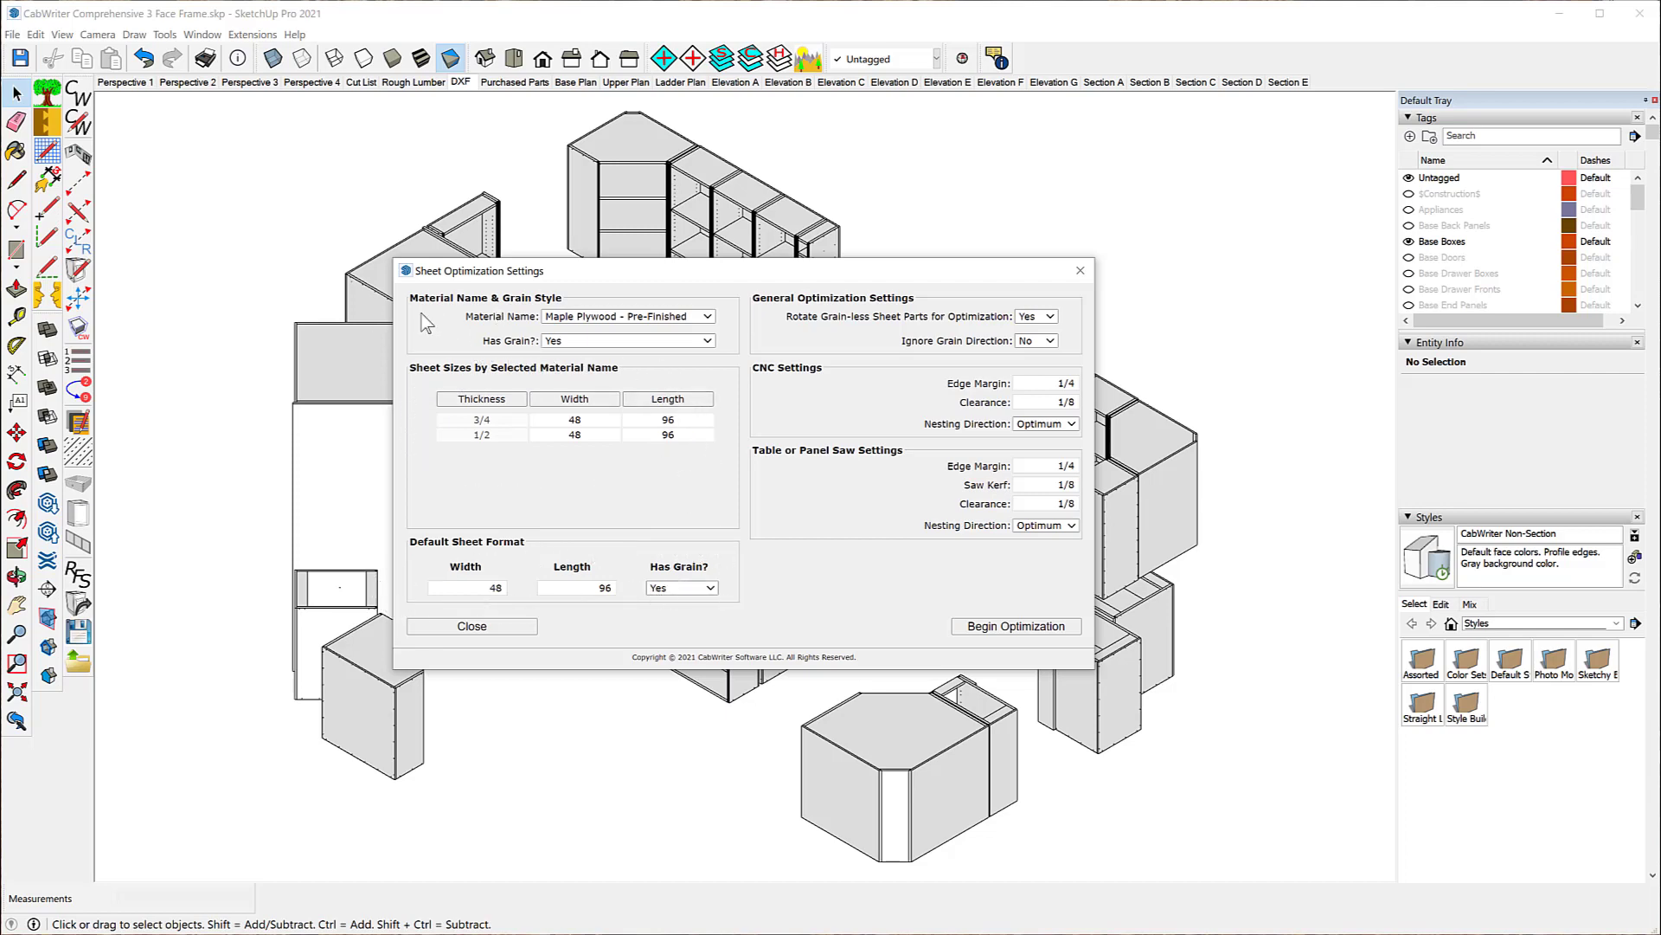
Step: Review the sheet materials available for optimization, keeping Maple Plywood - Pre-Finished selected
{"action": "left_click", "coordinate": [710, 320]}
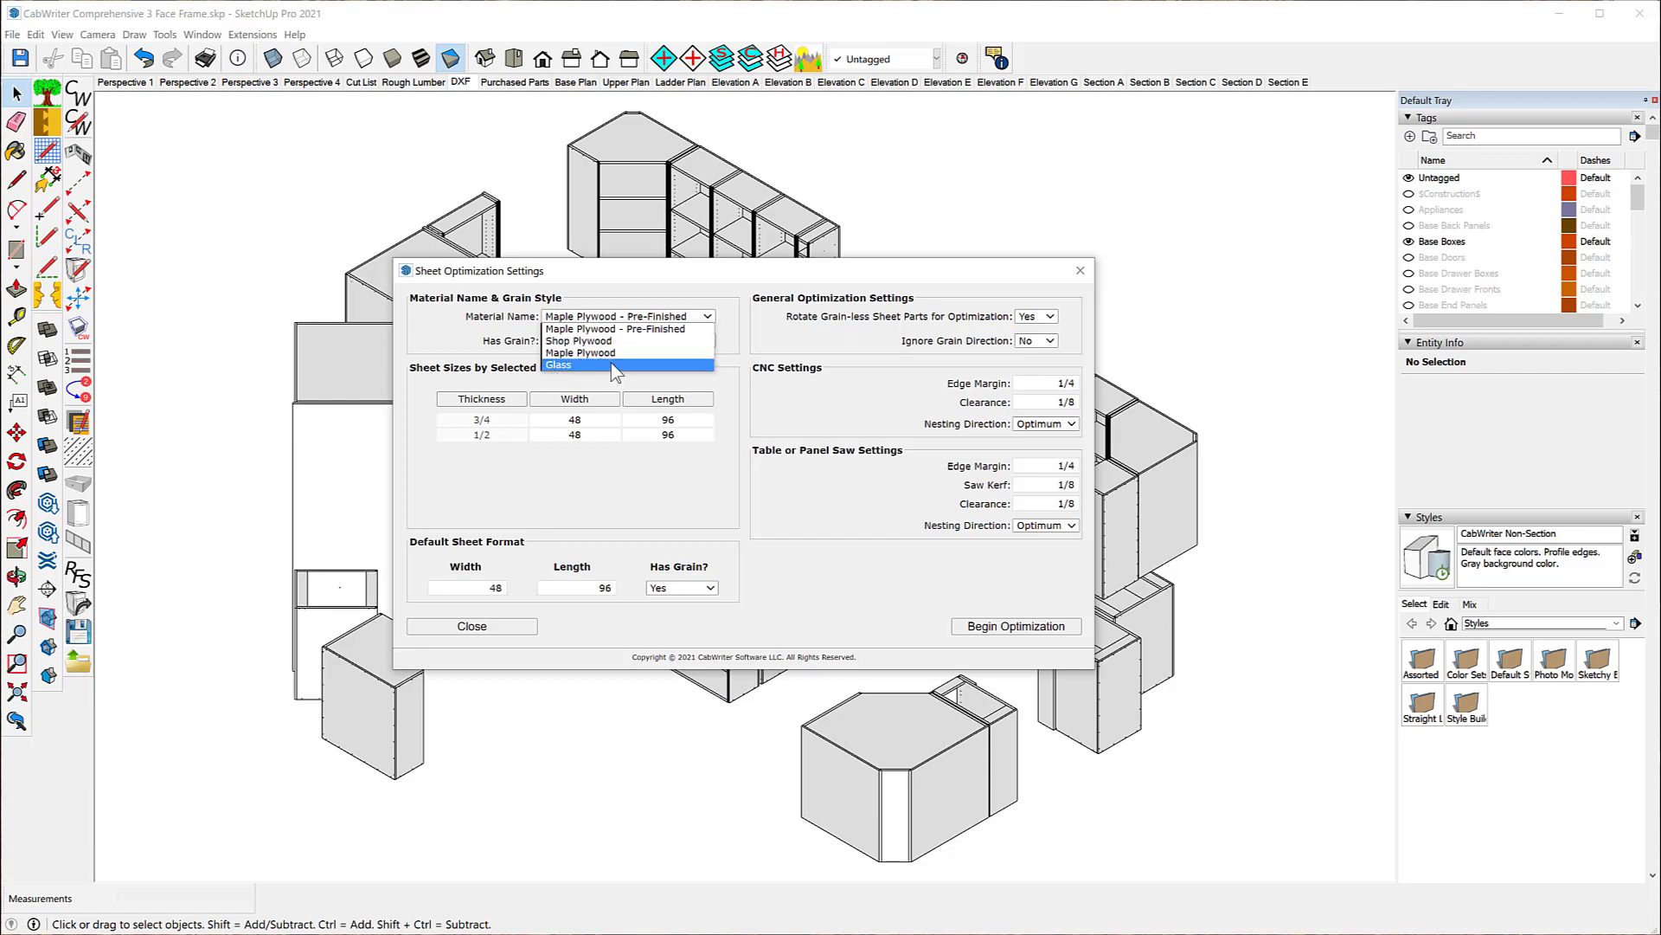
{"action": "left_click", "coordinate": [679, 295]}
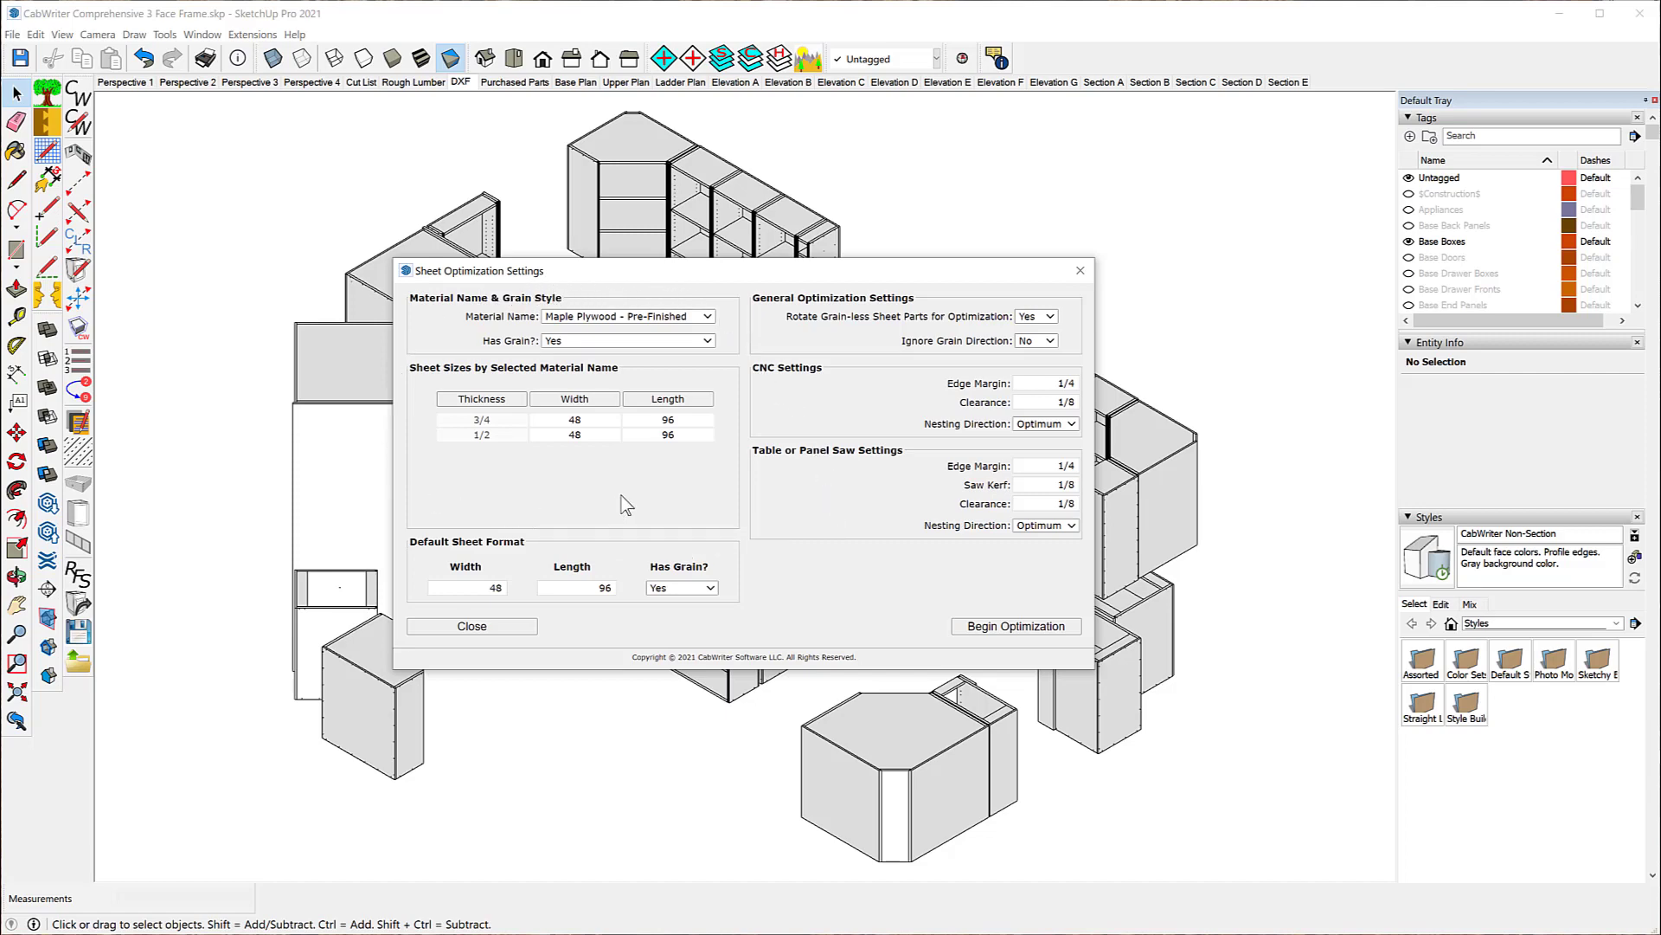
{"action": "left_click", "coordinate": [708, 317]}
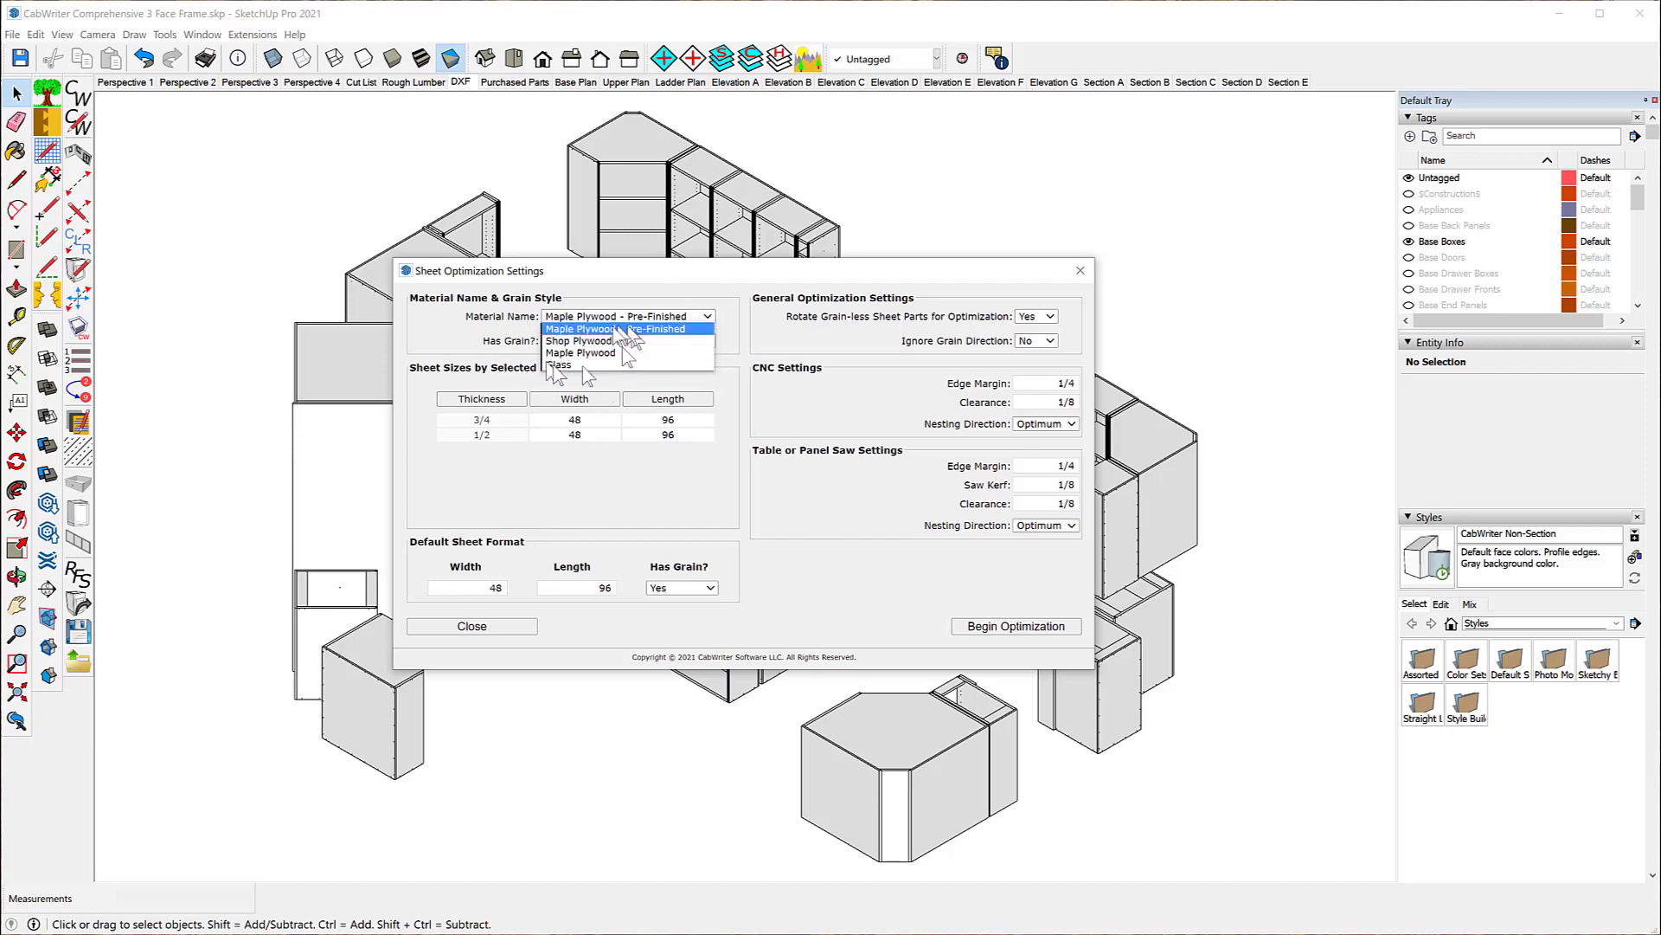
{"action": "left_click", "coordinate": [730, 318]}
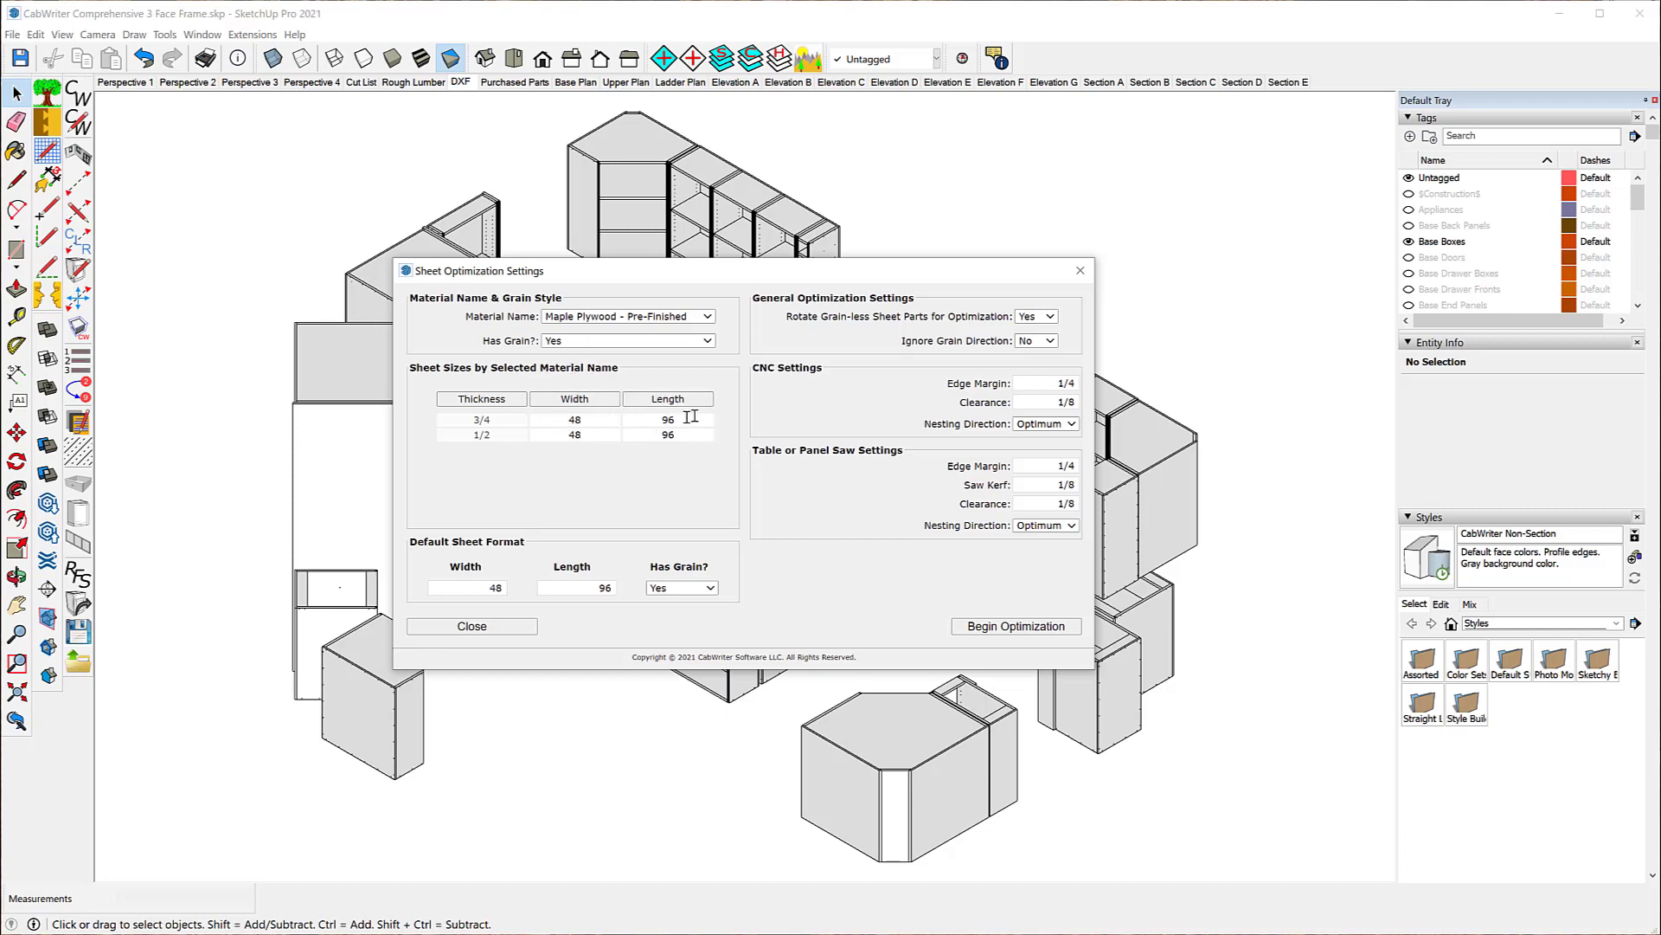
Step: Set the 3/4 Maple Plywood - Pre-Finished sheet size to 60 x 120 and run the optimization
{"action": "left_click", "coordinate": [592, 420]}
{"action": "left_click", "coordinate": [678, 419]}
{"action": "left_click", "coordinate": [568, 479]}
{"action": "left_click", "coordinate": [1005, 628]}
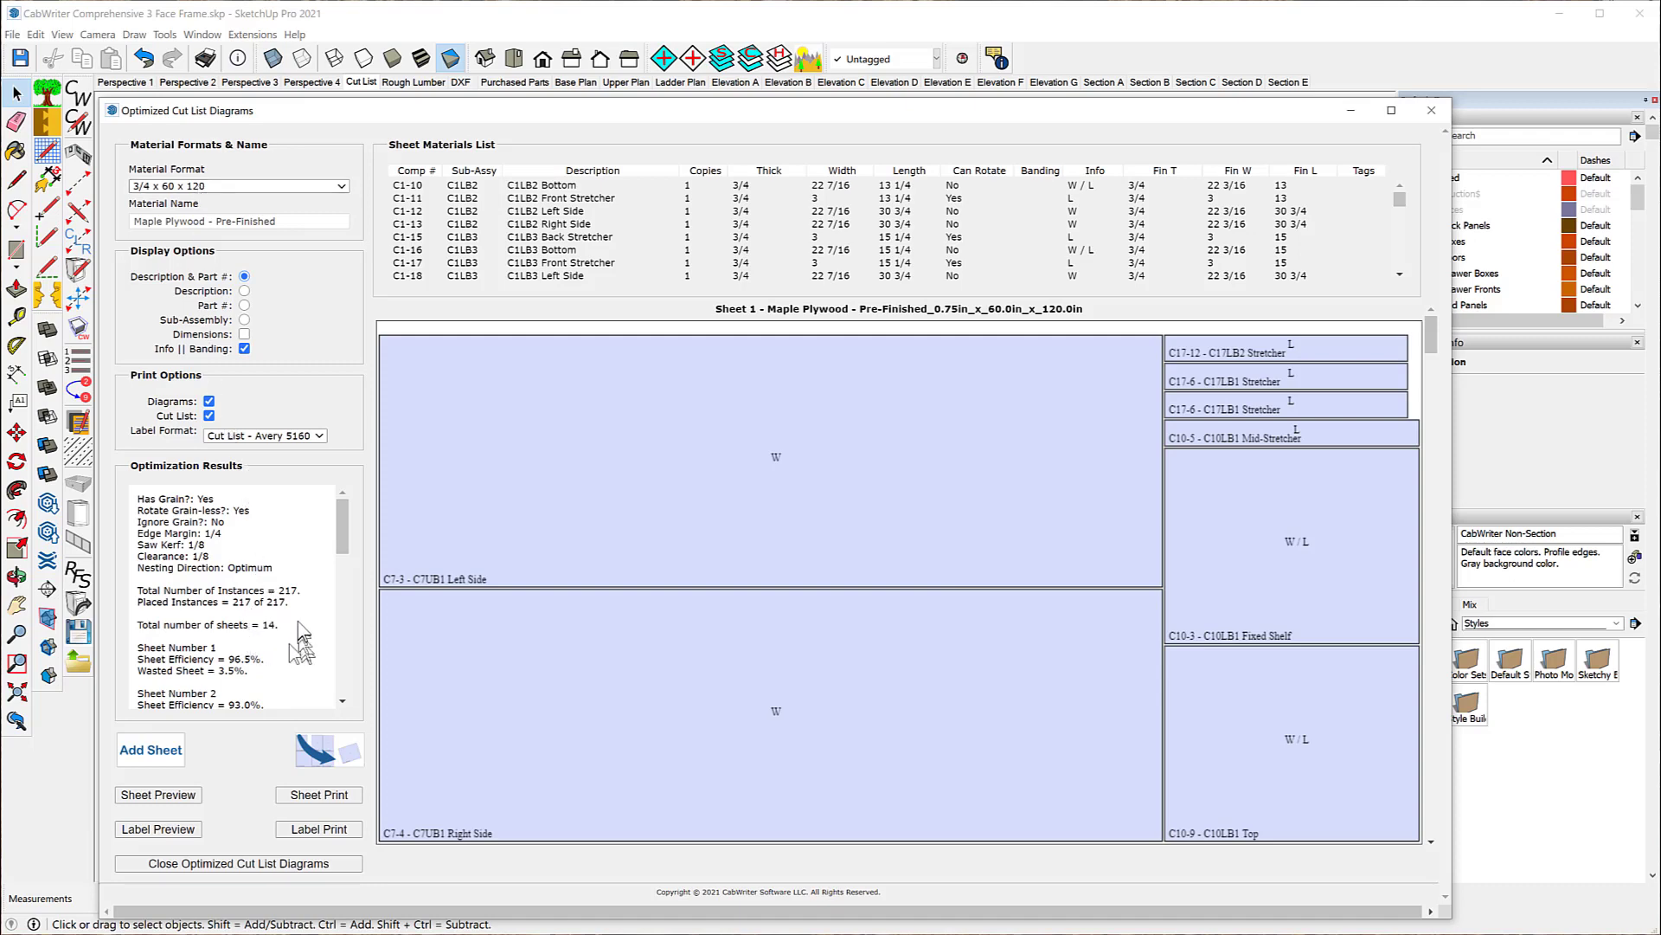
Step: Examine the 3/4 x 60 x 120 and 1/2 x 48 x 96 cut list diagrams, and close both the cut list and DXF diagrams
{"action": "scroll", "coordinate": [656, 545], "scroll_direction": "down", "scroll_amount": 10}
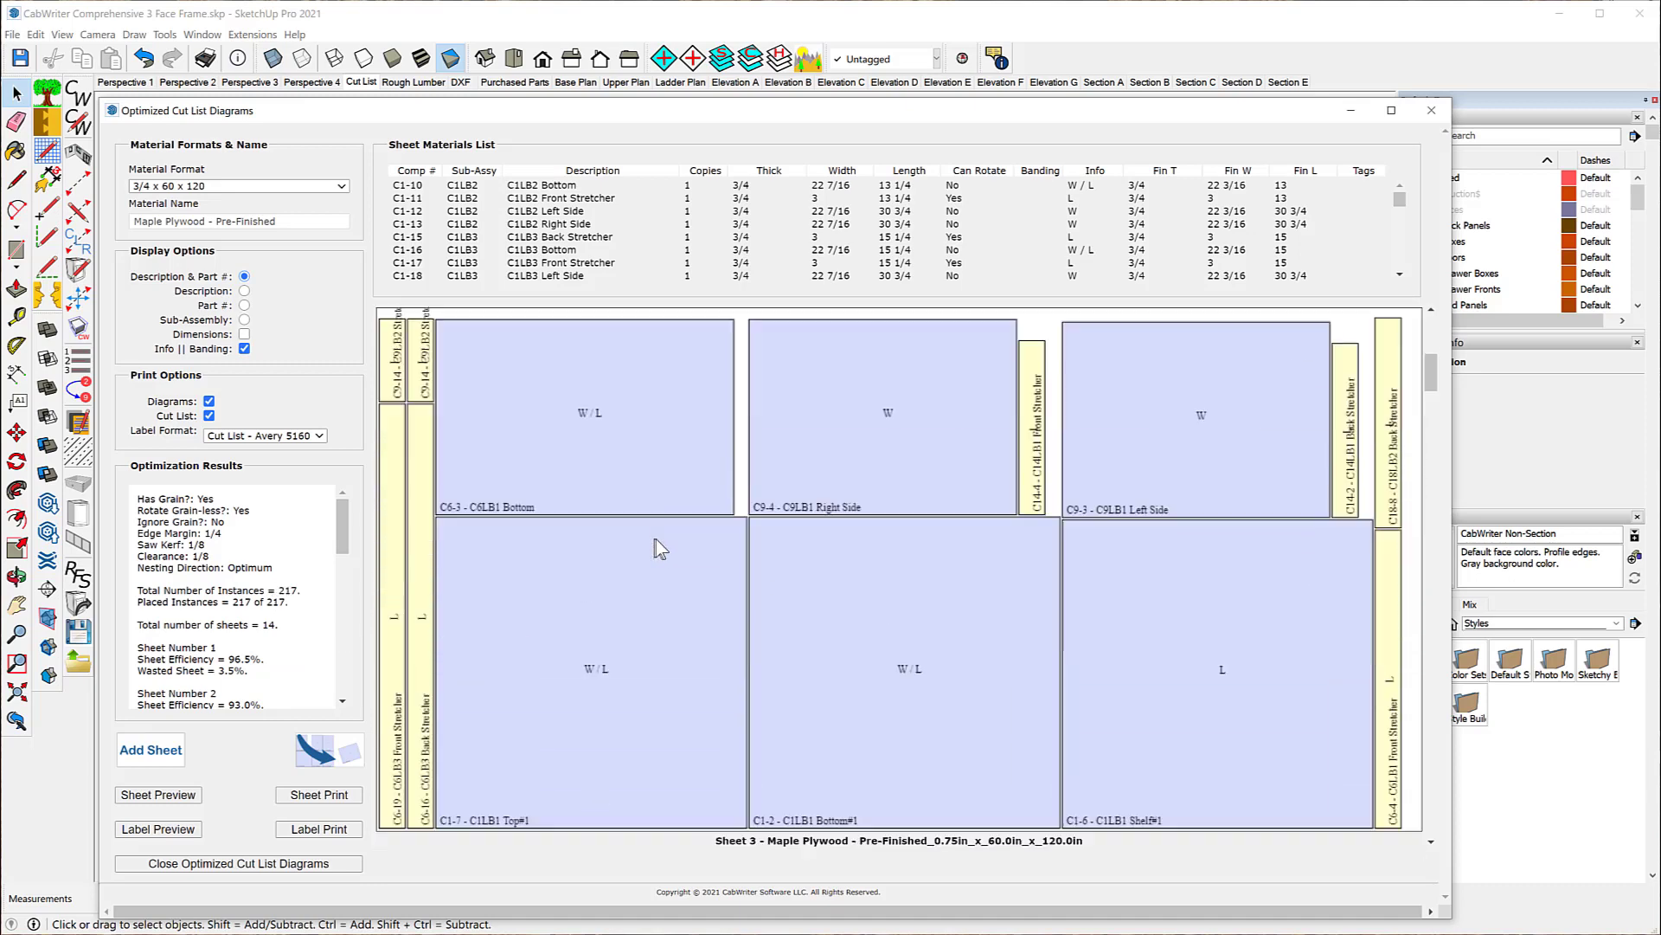
{"action": "scroll", "coordinate": [656, 545], "scroll_direction": "down", "scroll_amount": 9}
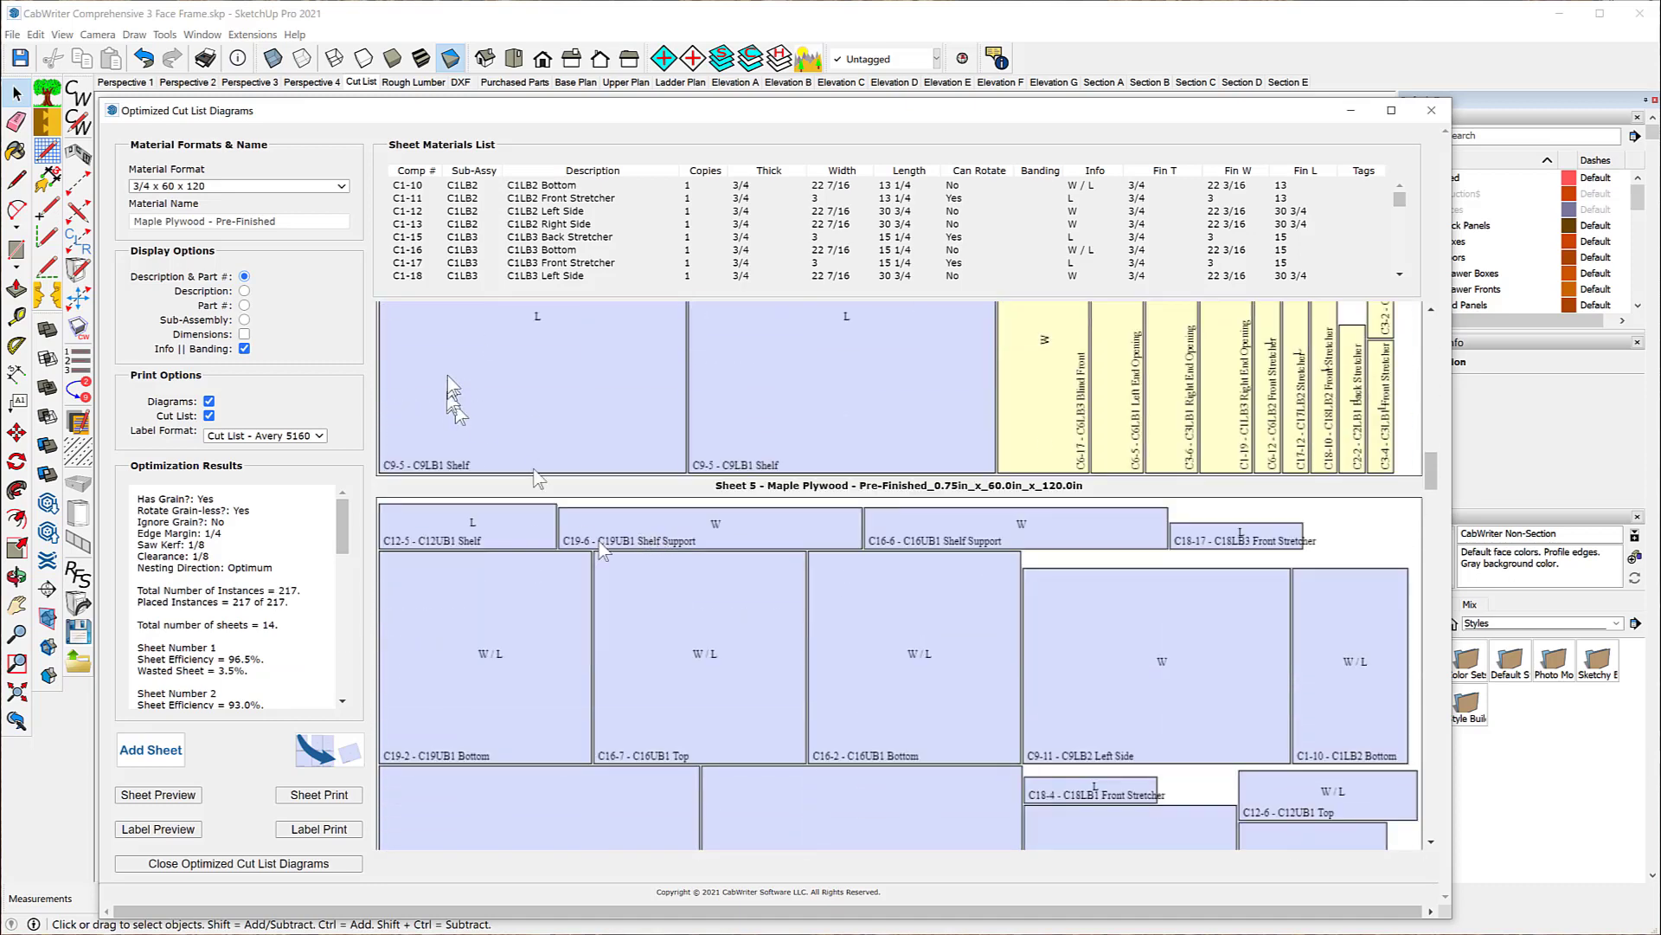
{"action": "left_click", "coordinate": [342, 187]}
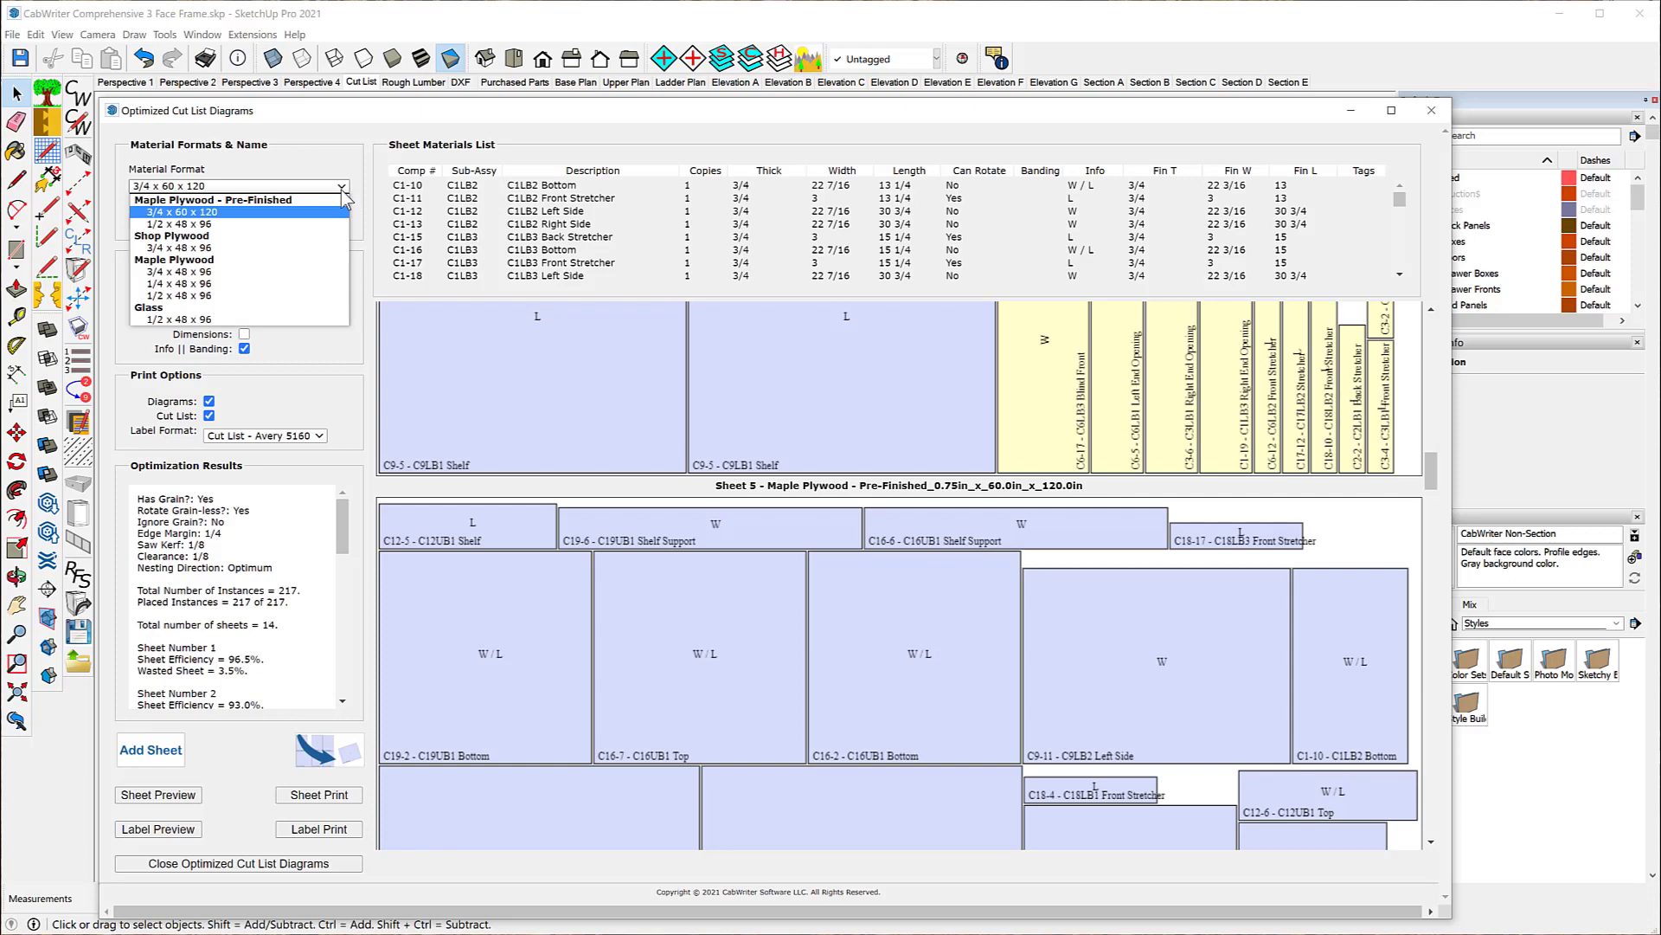
{"action": "left_click", "coordinate": [228, 227]}
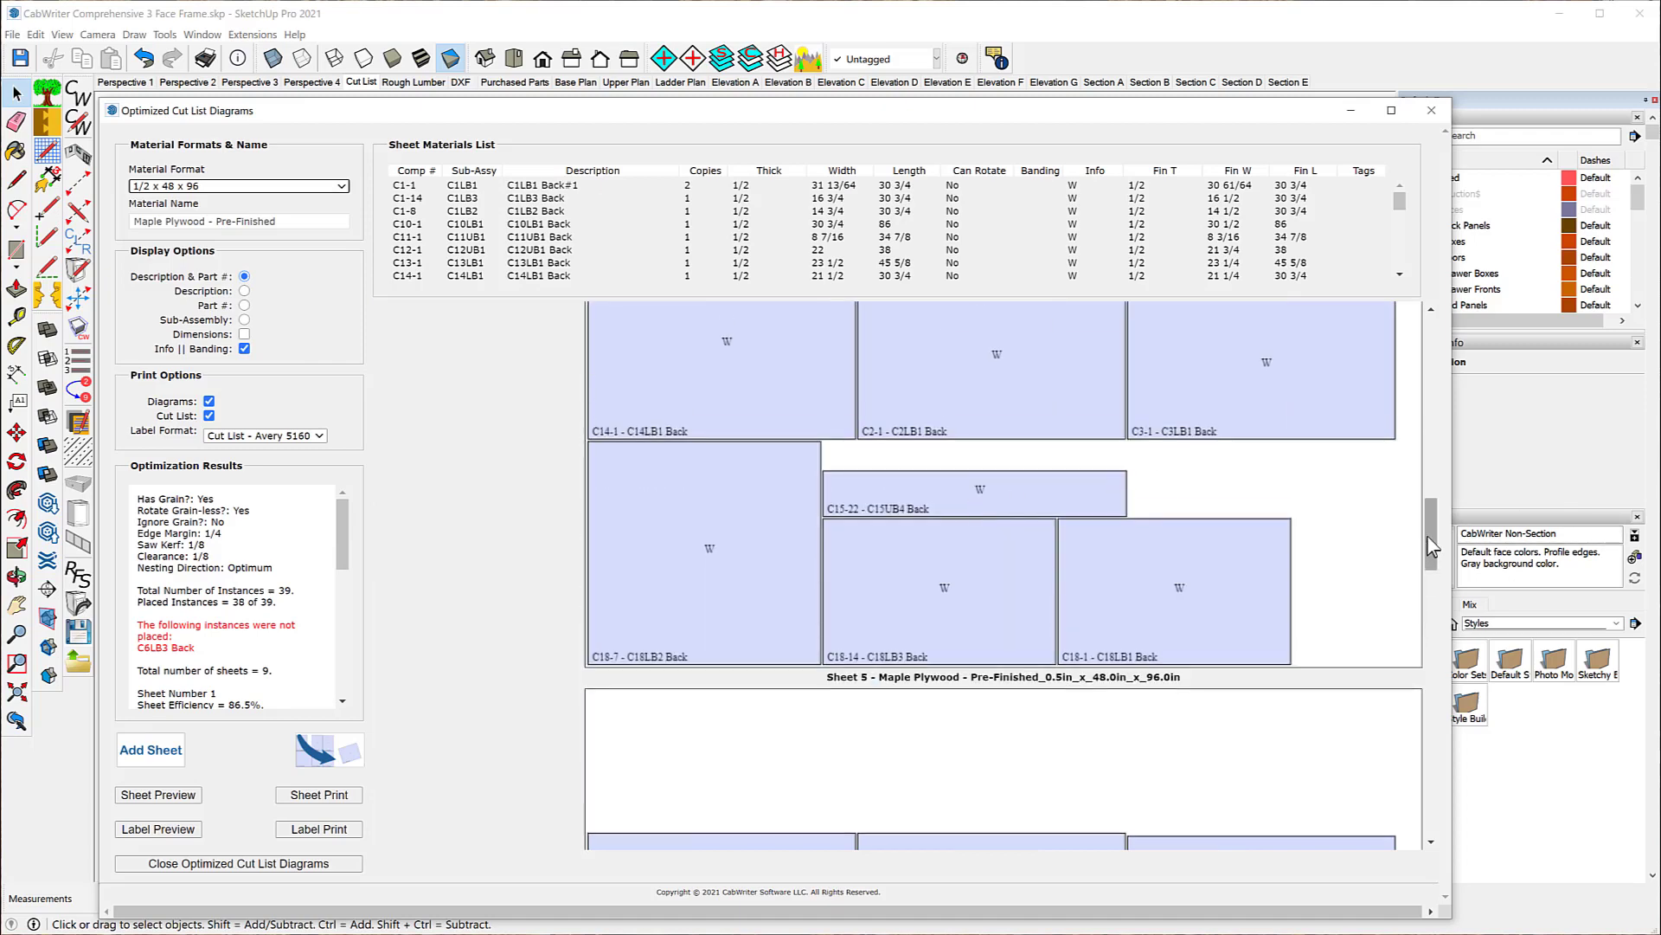
{"action": "left_click_drag", "start_coordinate": [1429, 537], "coordinate": [1432, 310]}
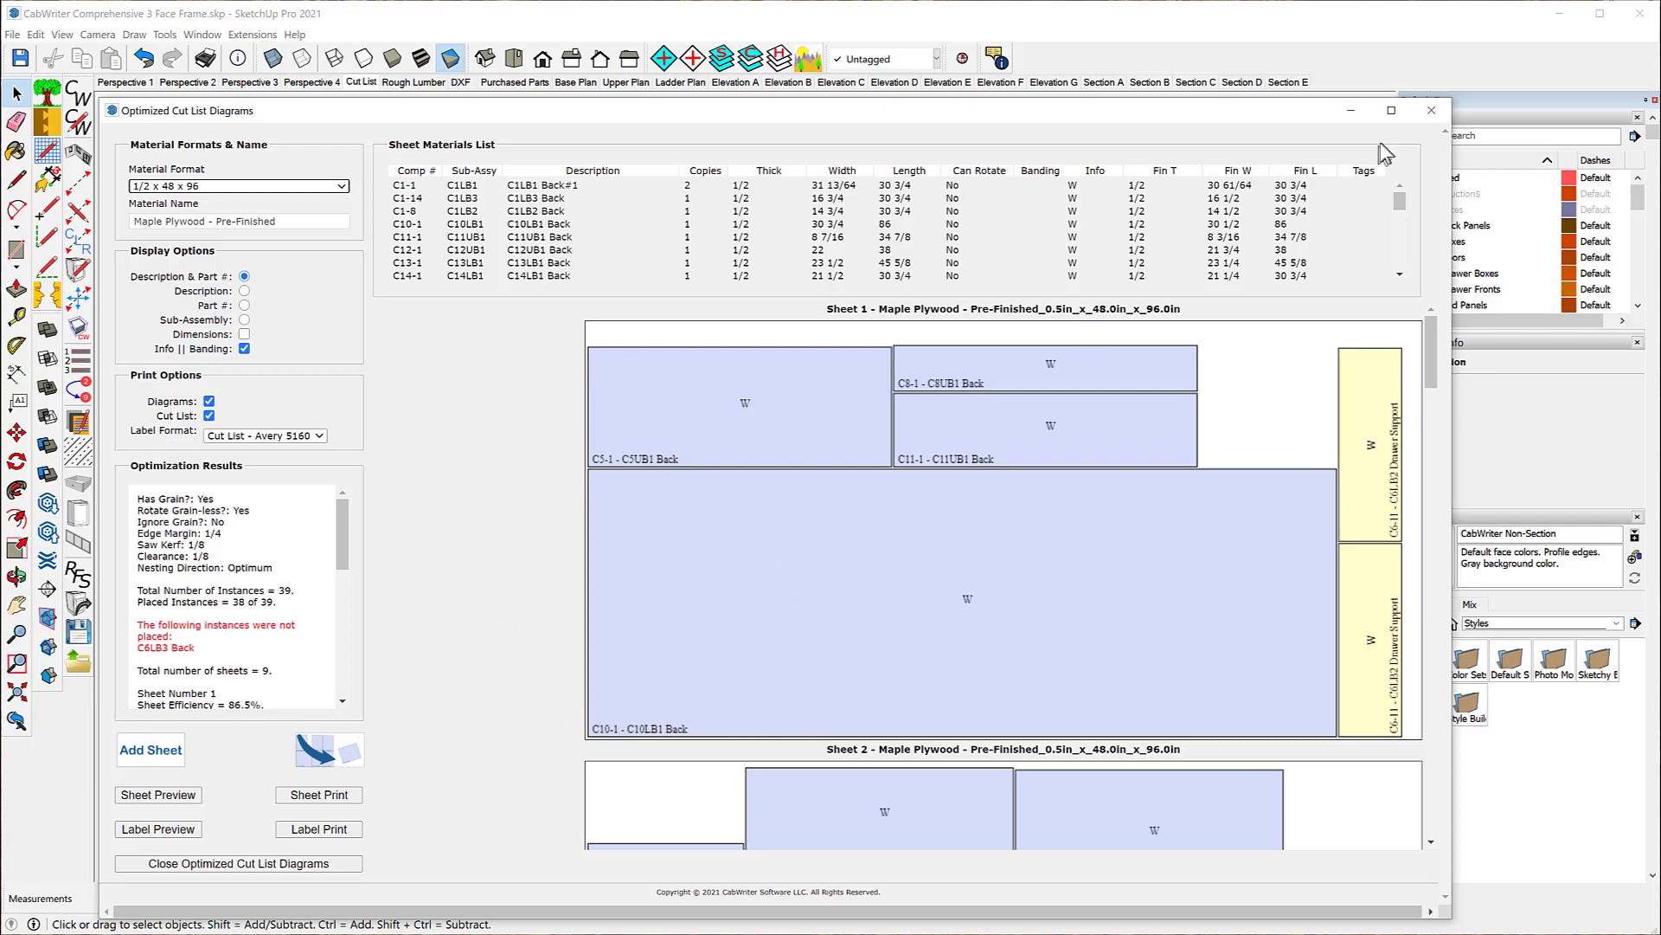
{"action": "left_click", "coordinate": [1432, 112]}
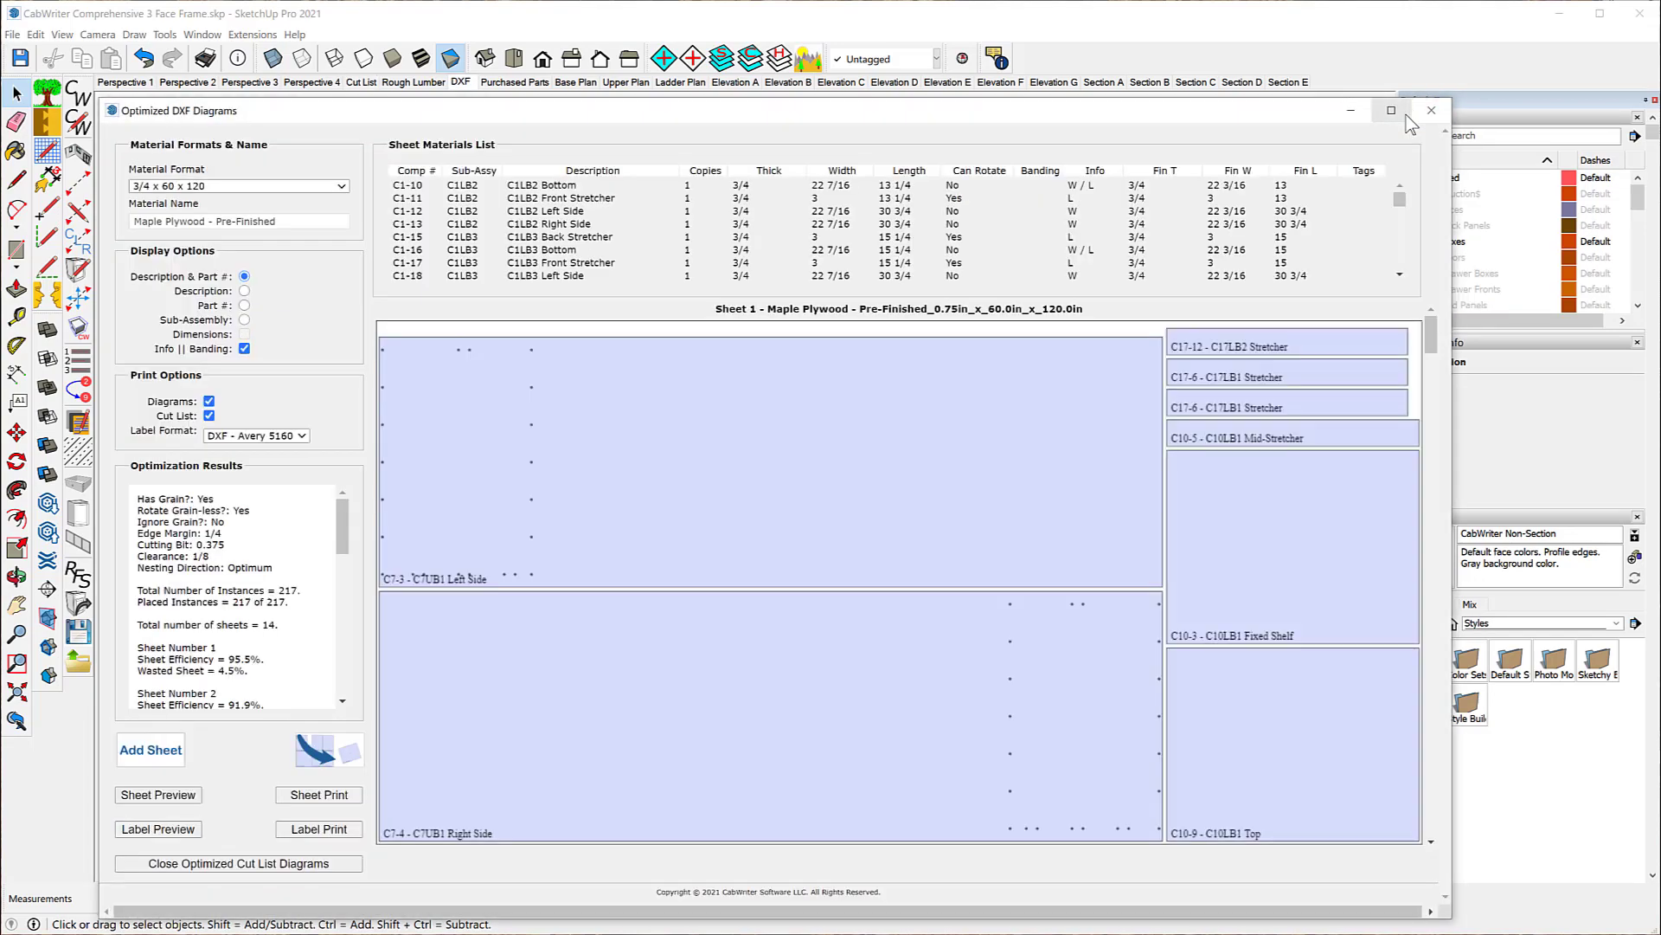
{"action": "left_click", "coordinate": [1430, 113]}
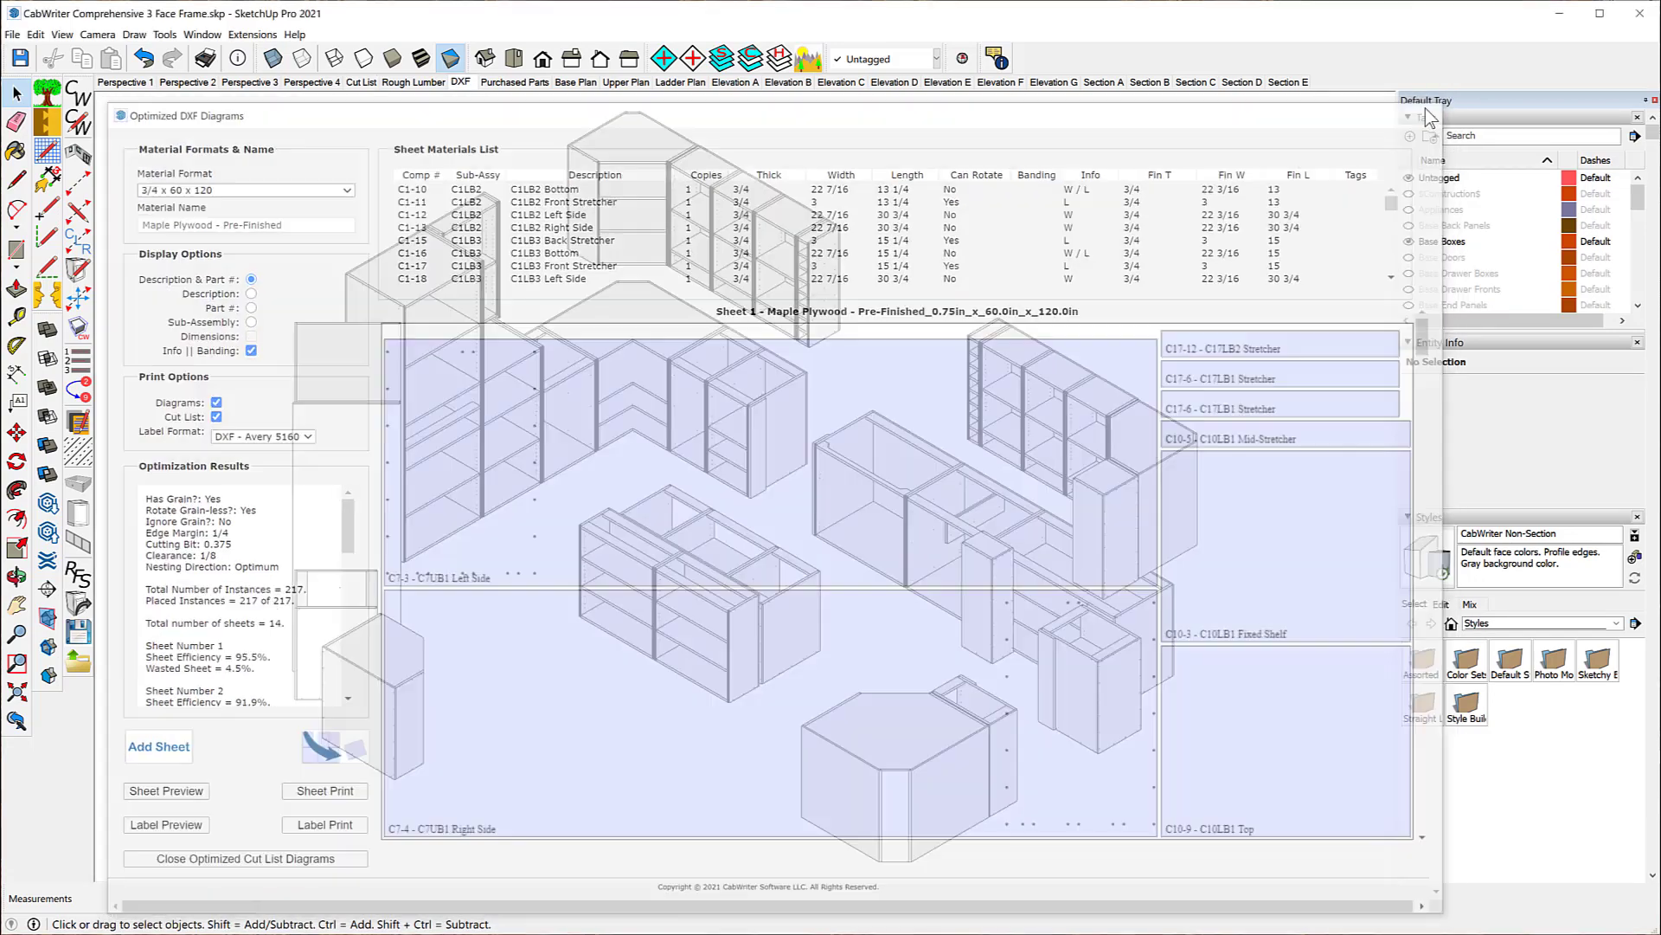
Step: Reopen the sheet optimization settings, set the 3/4 Maple Plywood - Pre-Finished sheet size to 48 x 96 and run the optimization
{"action": "left_click", "coordinate": [13, 35]}
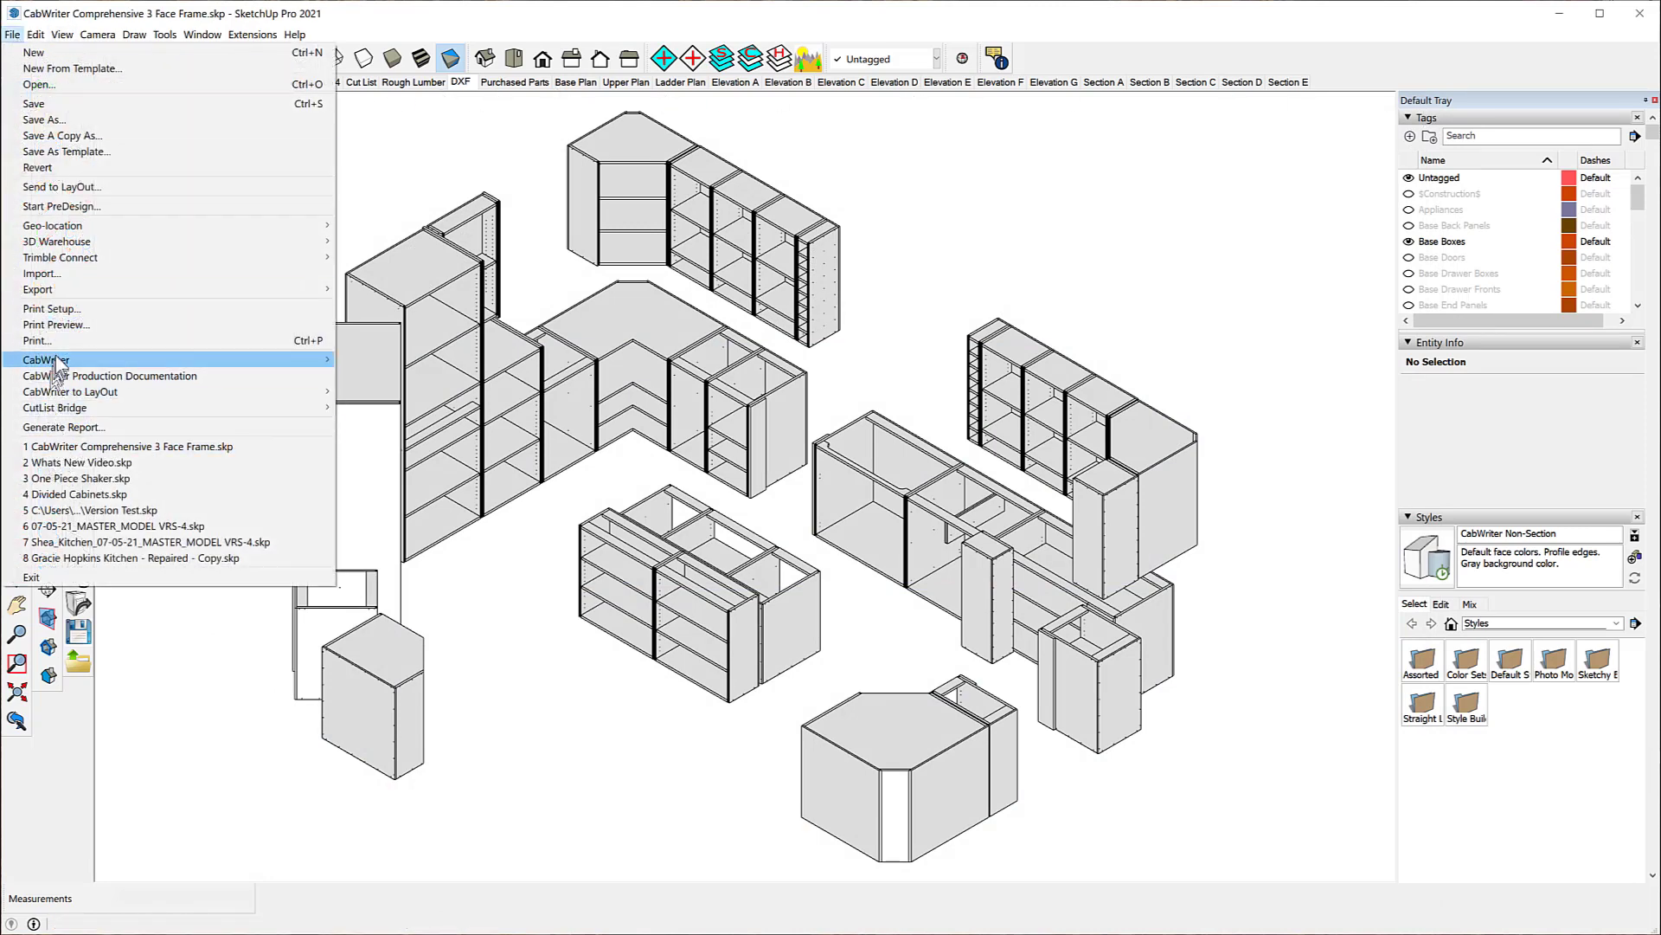
{"action": "mouse_move", "coordinate": [70, 413]}
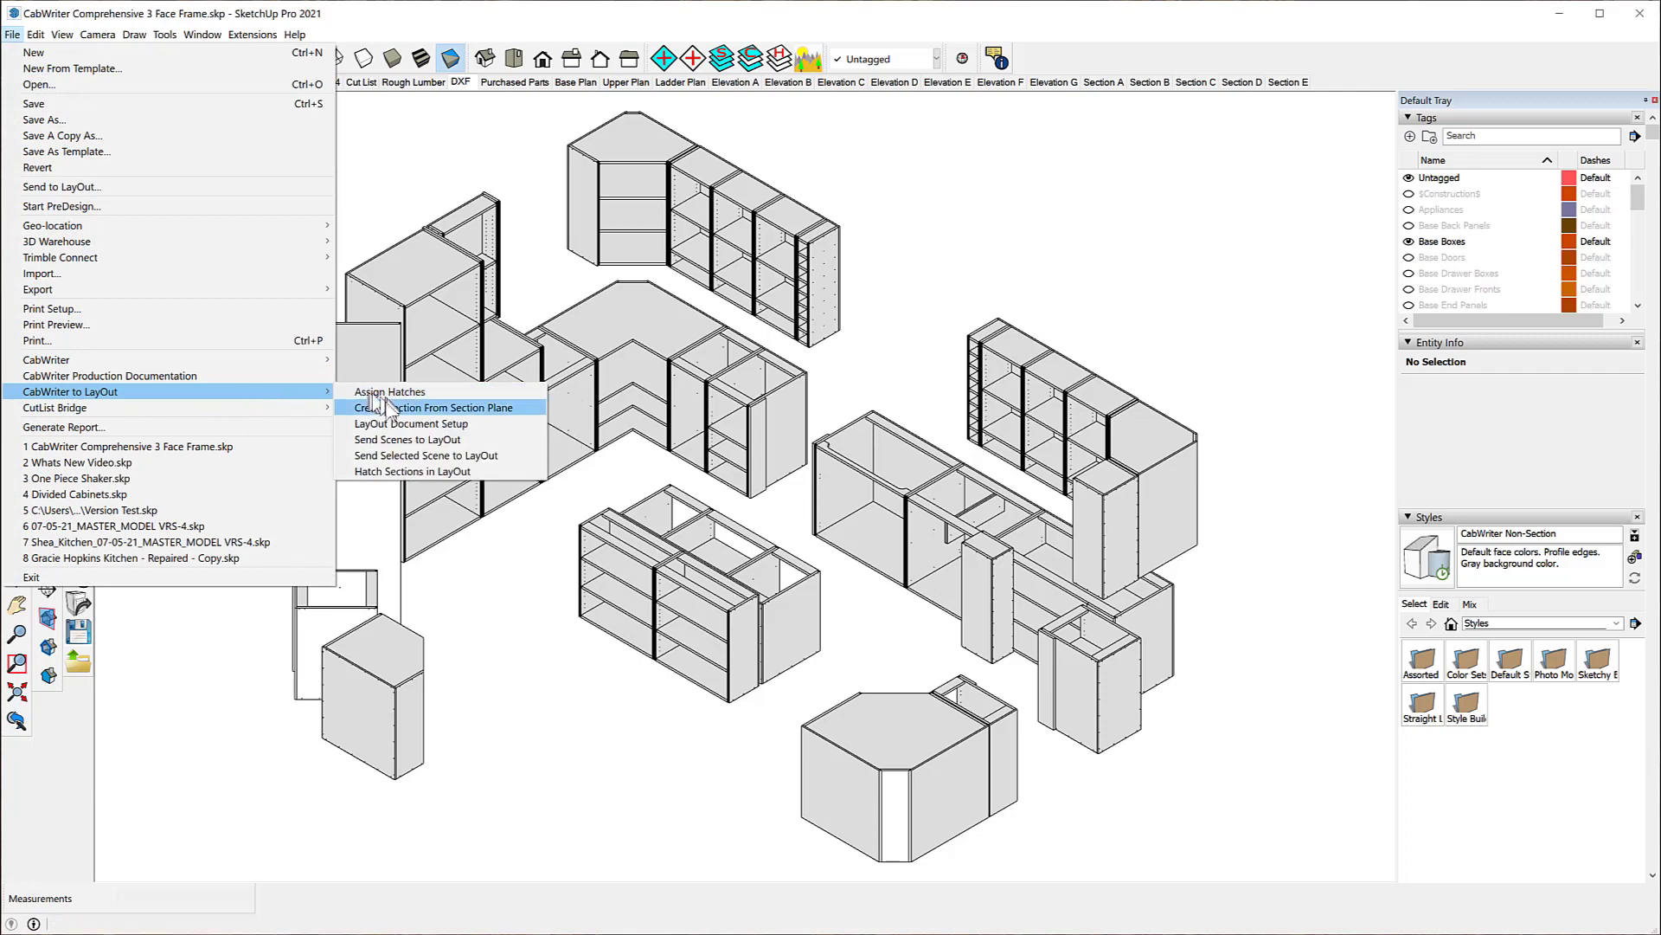
{"action": "mouse_move", "coordinate": [258, 408]}
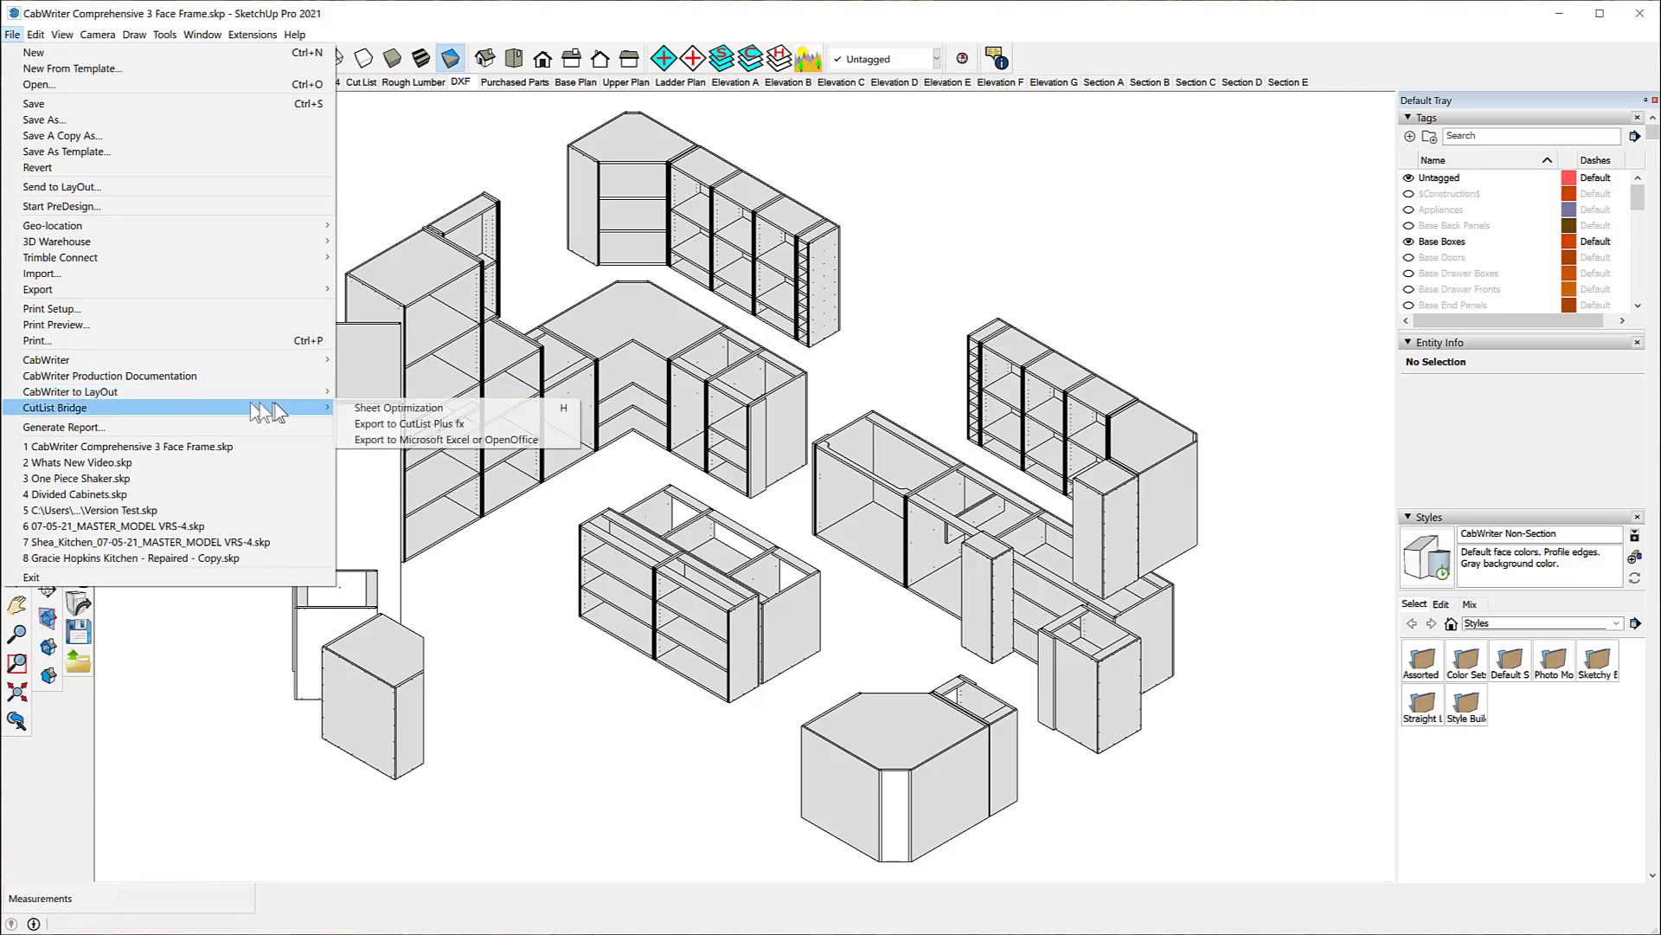
{"action": "left_click", "coordinate": [367, 408]}
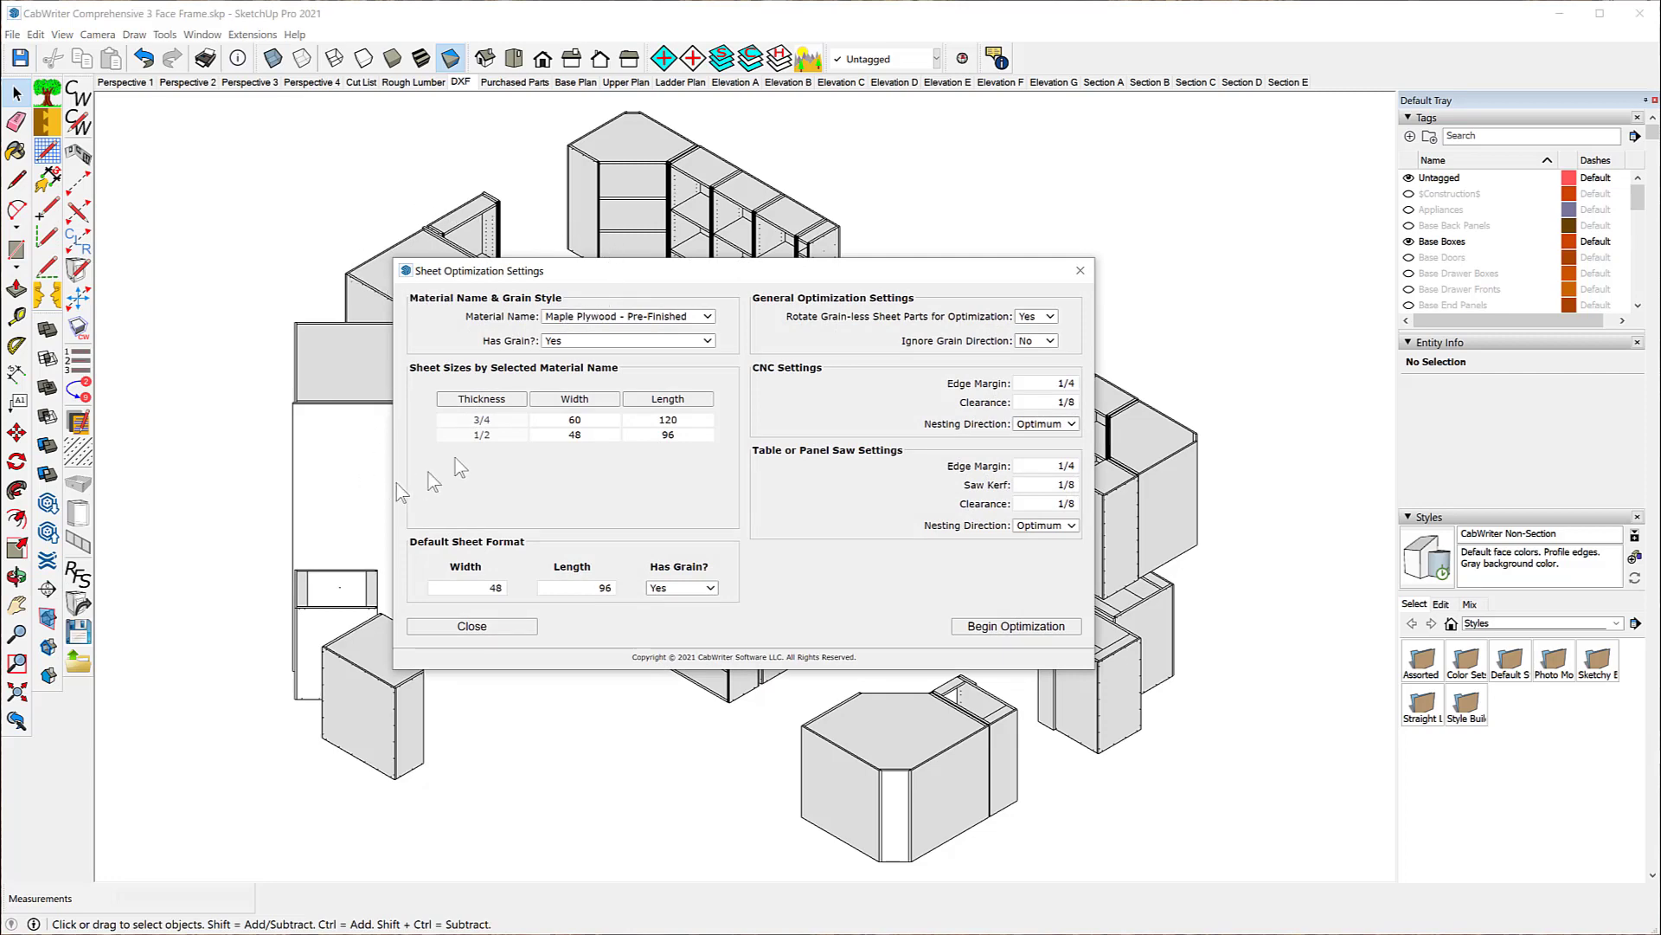
{"action": "double_click", "coordinate": [551, 419]}
{"action": "left_click", "coordinate": [696, 422]}
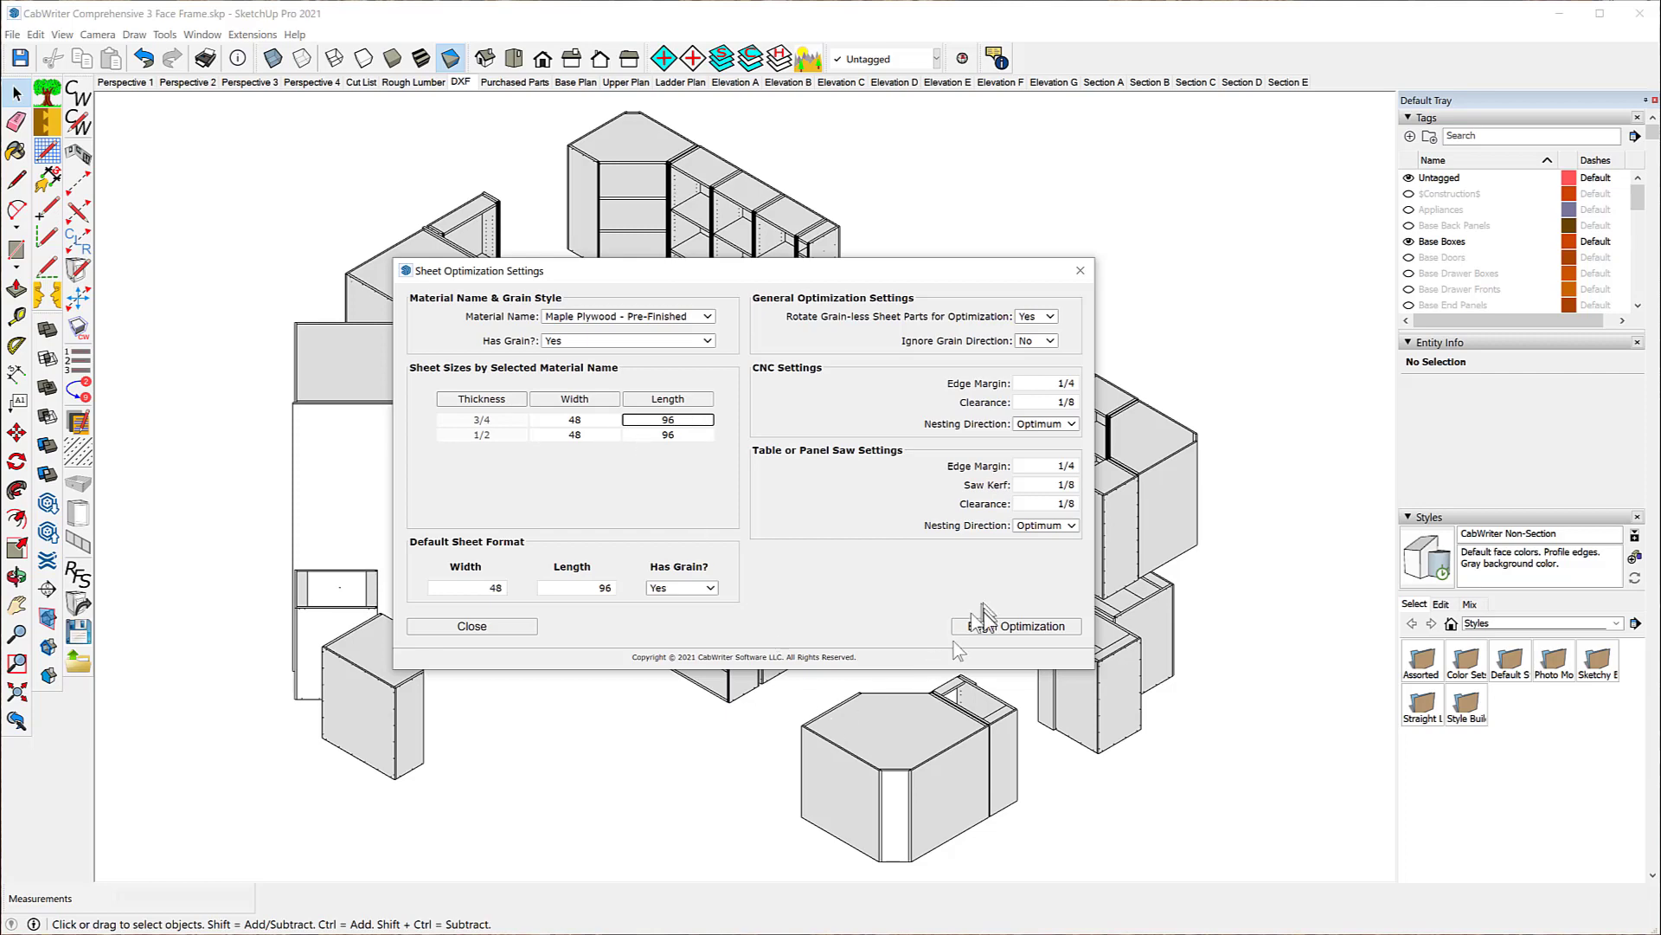
{"action": "left_click", "coordinate": [822, 586]}
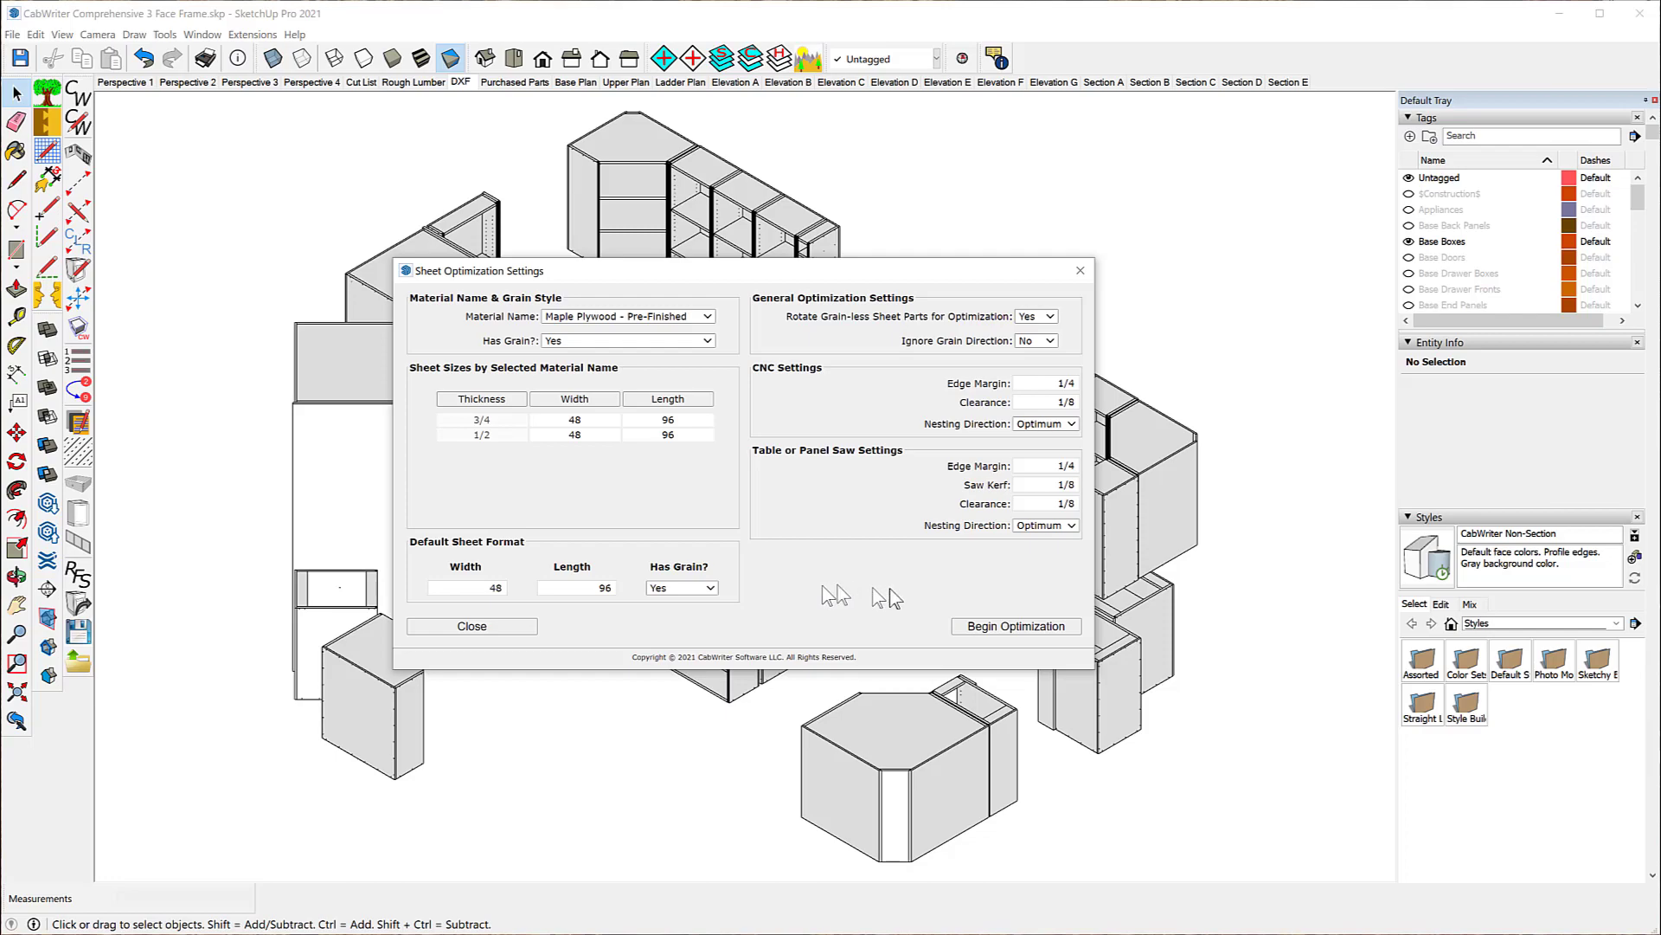
{"action": "left_click", "coordinate": [983, 630]}
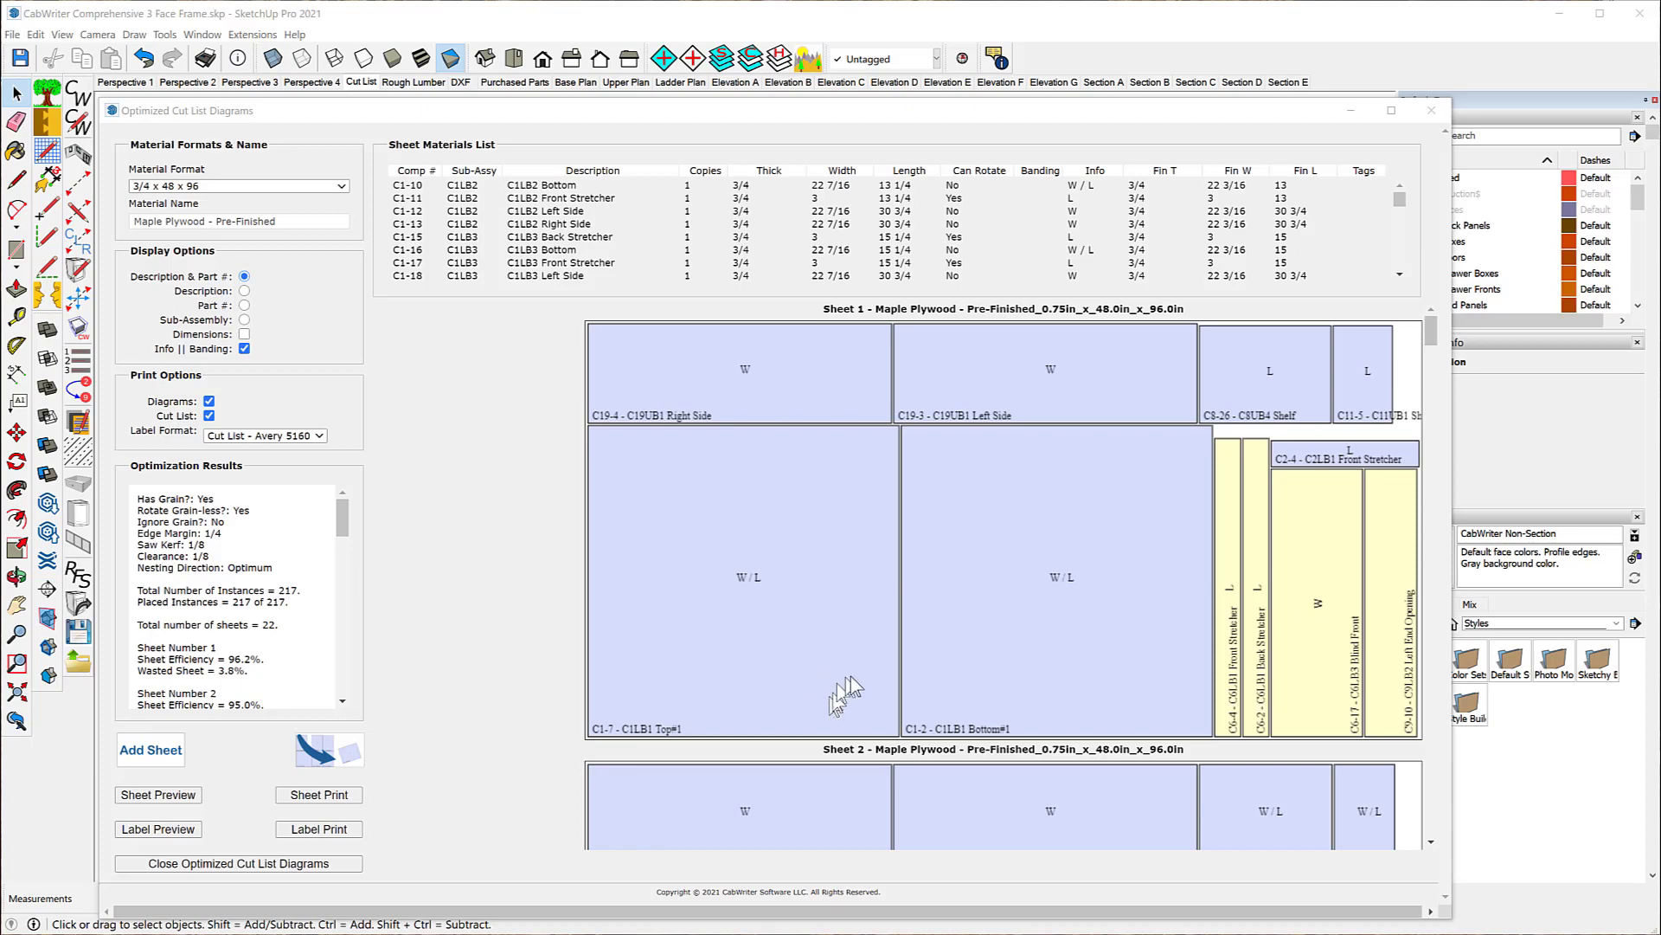
Step: Move the C8-26 - C8UB4 Shelf from sheet 1 to sheet 22, beside the lower C1-21 - C1LB3 Shelf
{"action": "left_click", "coordinate": [1246, 387]}
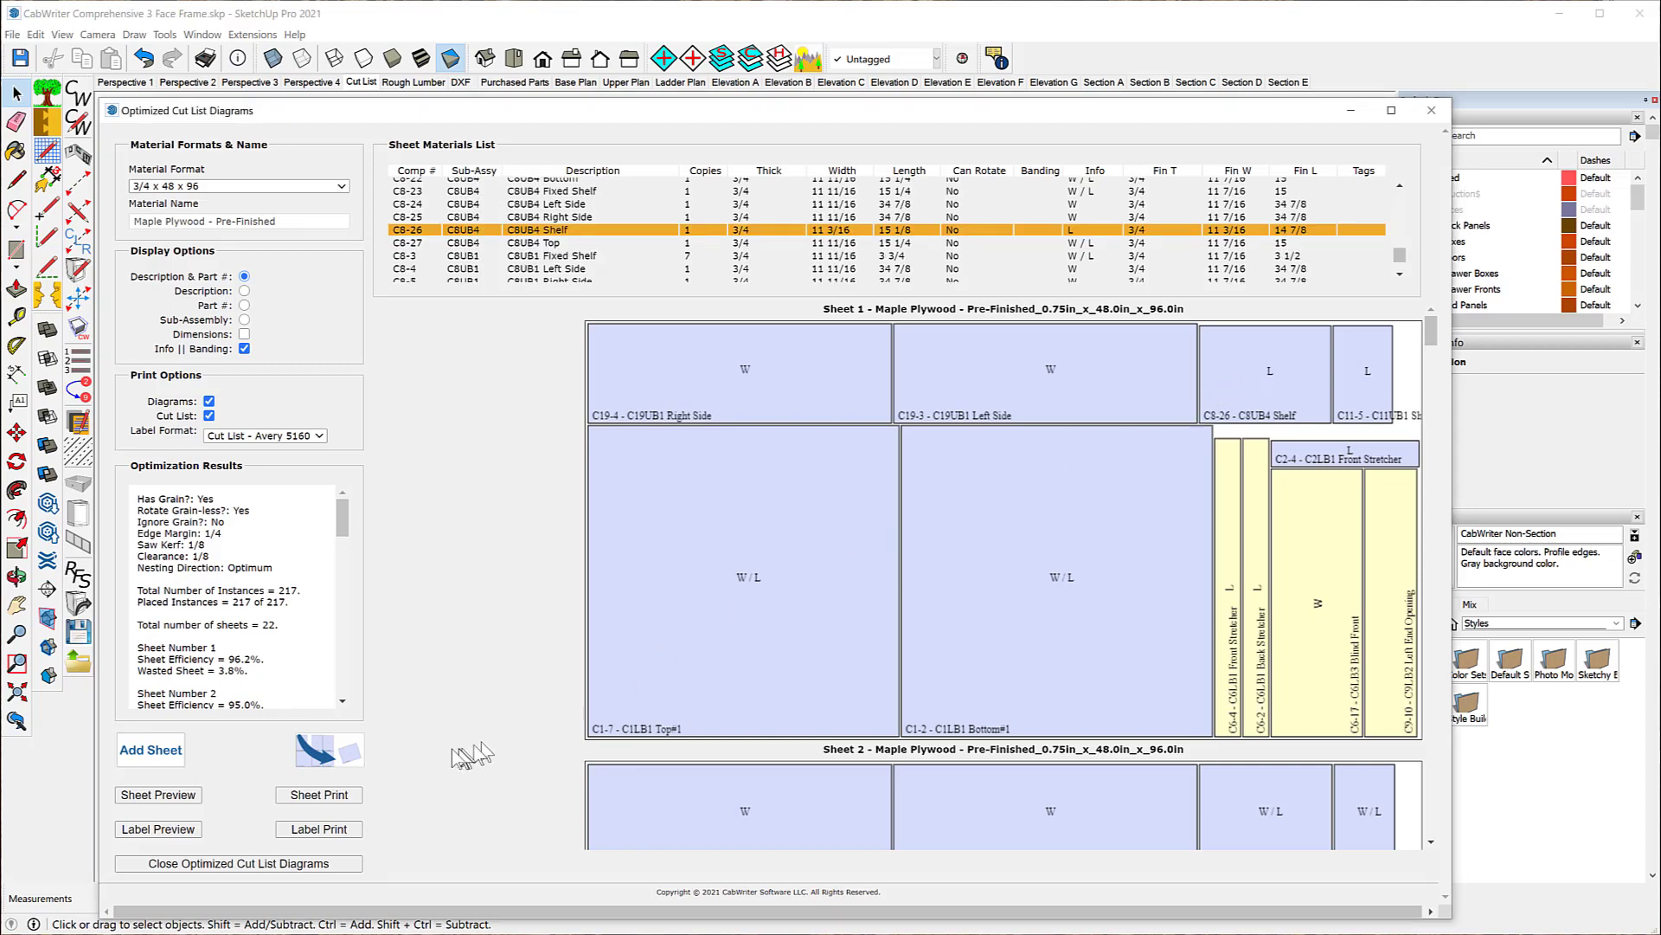
{"action": "left_click", "coordinate": [323, 757]}
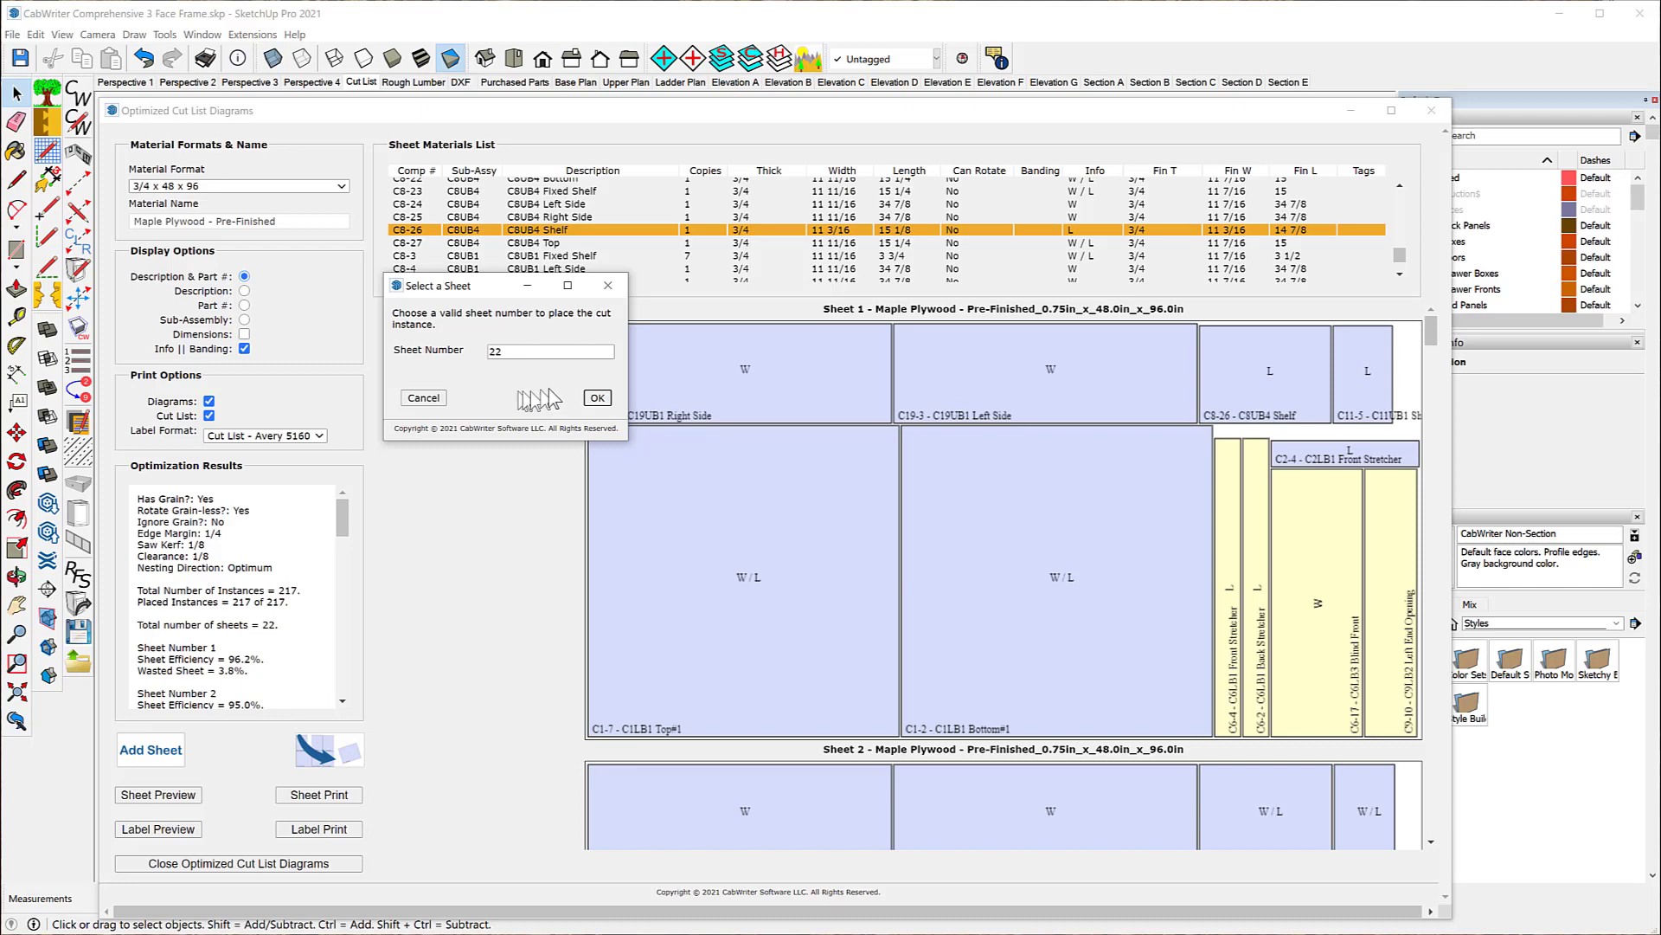
{"action": "left_click", "coordinate": [597, 399]}
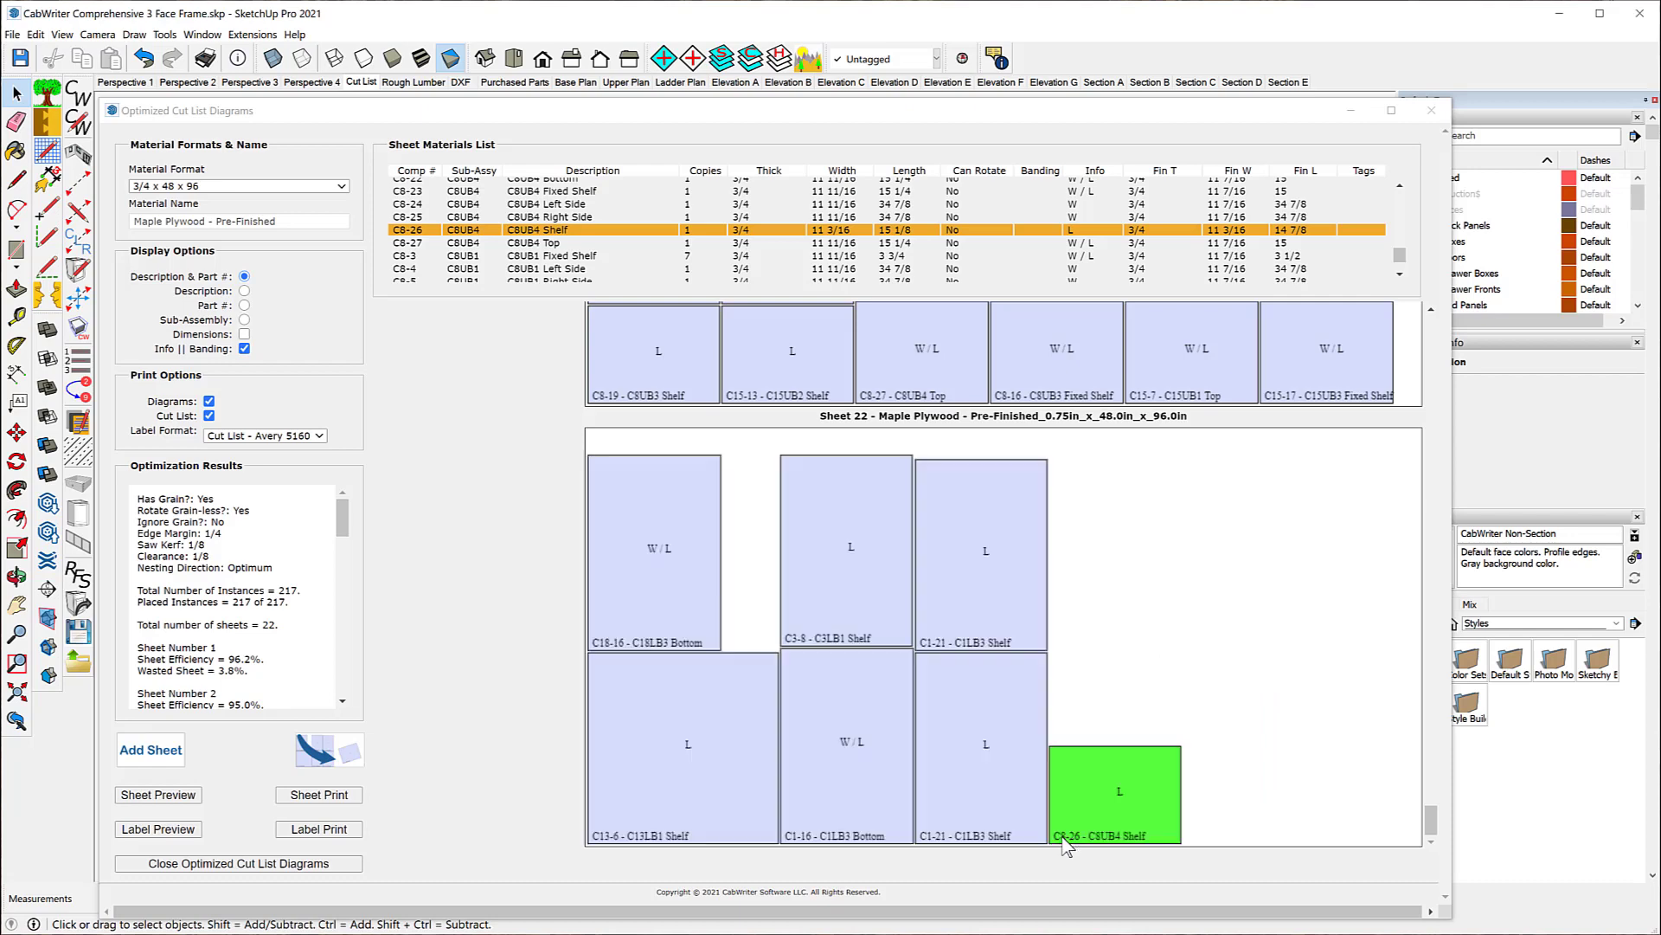
{"action": "left_click", "coordinate": [1064, 842]}
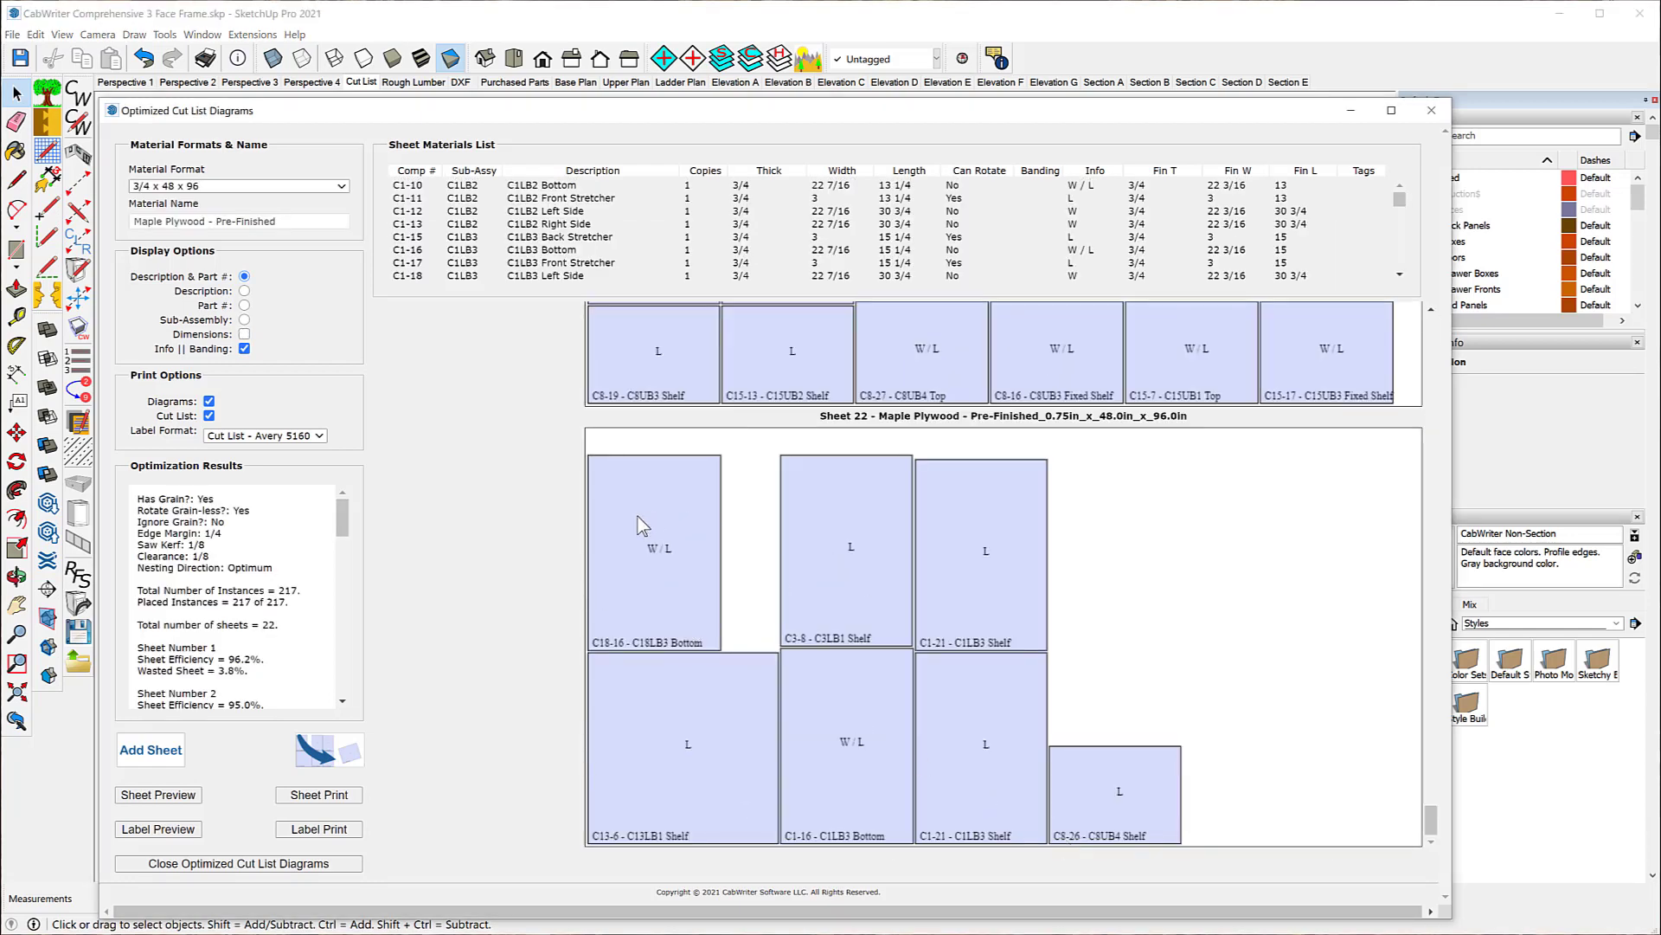
Step: Move the C17-2 - C17LB1 Bottom from sheet 18 to sheet 22, directly above the C8-26 - C8UB4 Shelf
{"action": "scroll", "coordinate": [787, 507], "scroll_direction": "up", "scroll_amount": 3}
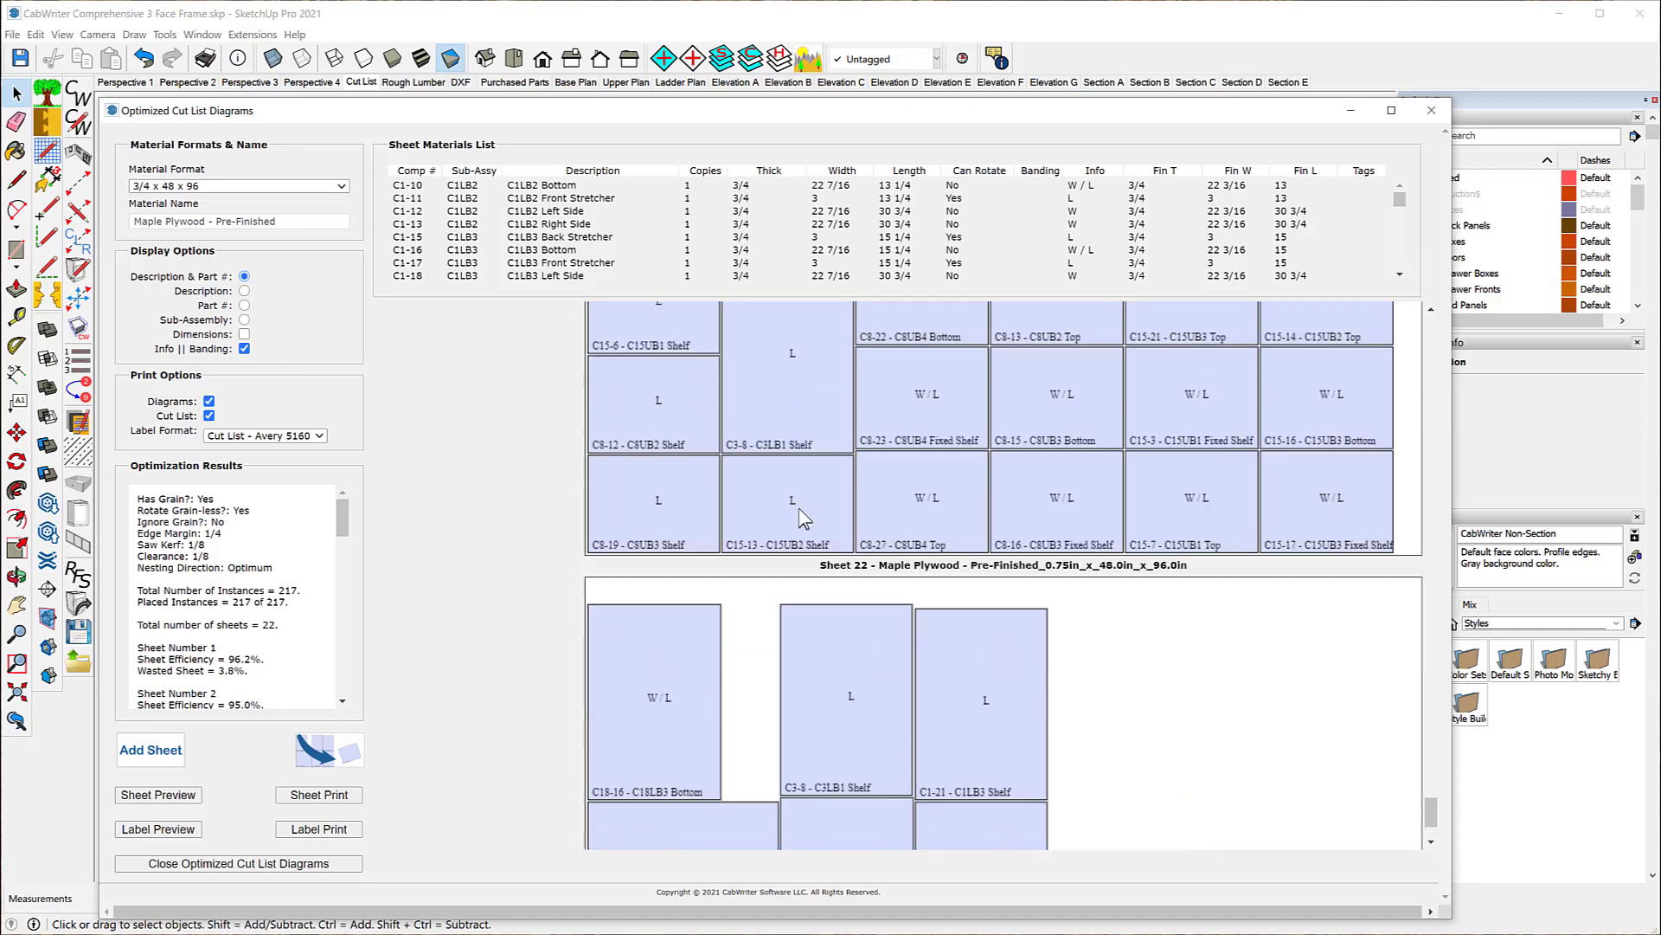
{"action": "scroll", "coordinate": [805, 517], "scroll_direction": "up", "scroll_amount": 20}
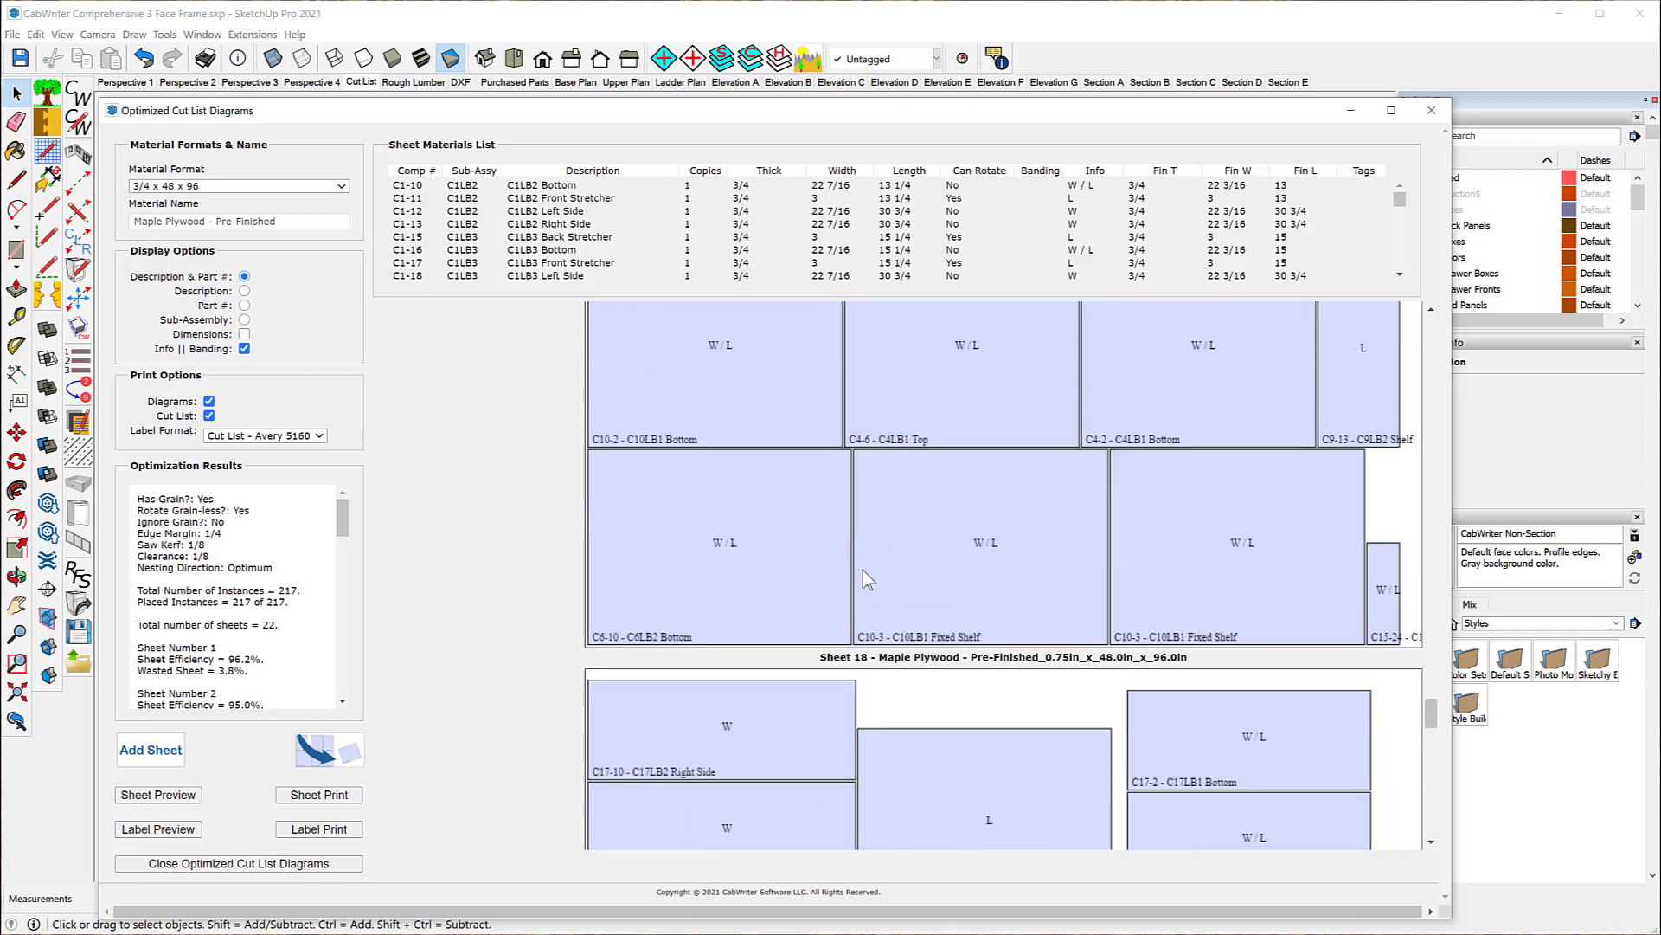
{"action": "scroll", "coordinate": [868, 580], "scroll_direction": "down", "scroll_amount": 2}
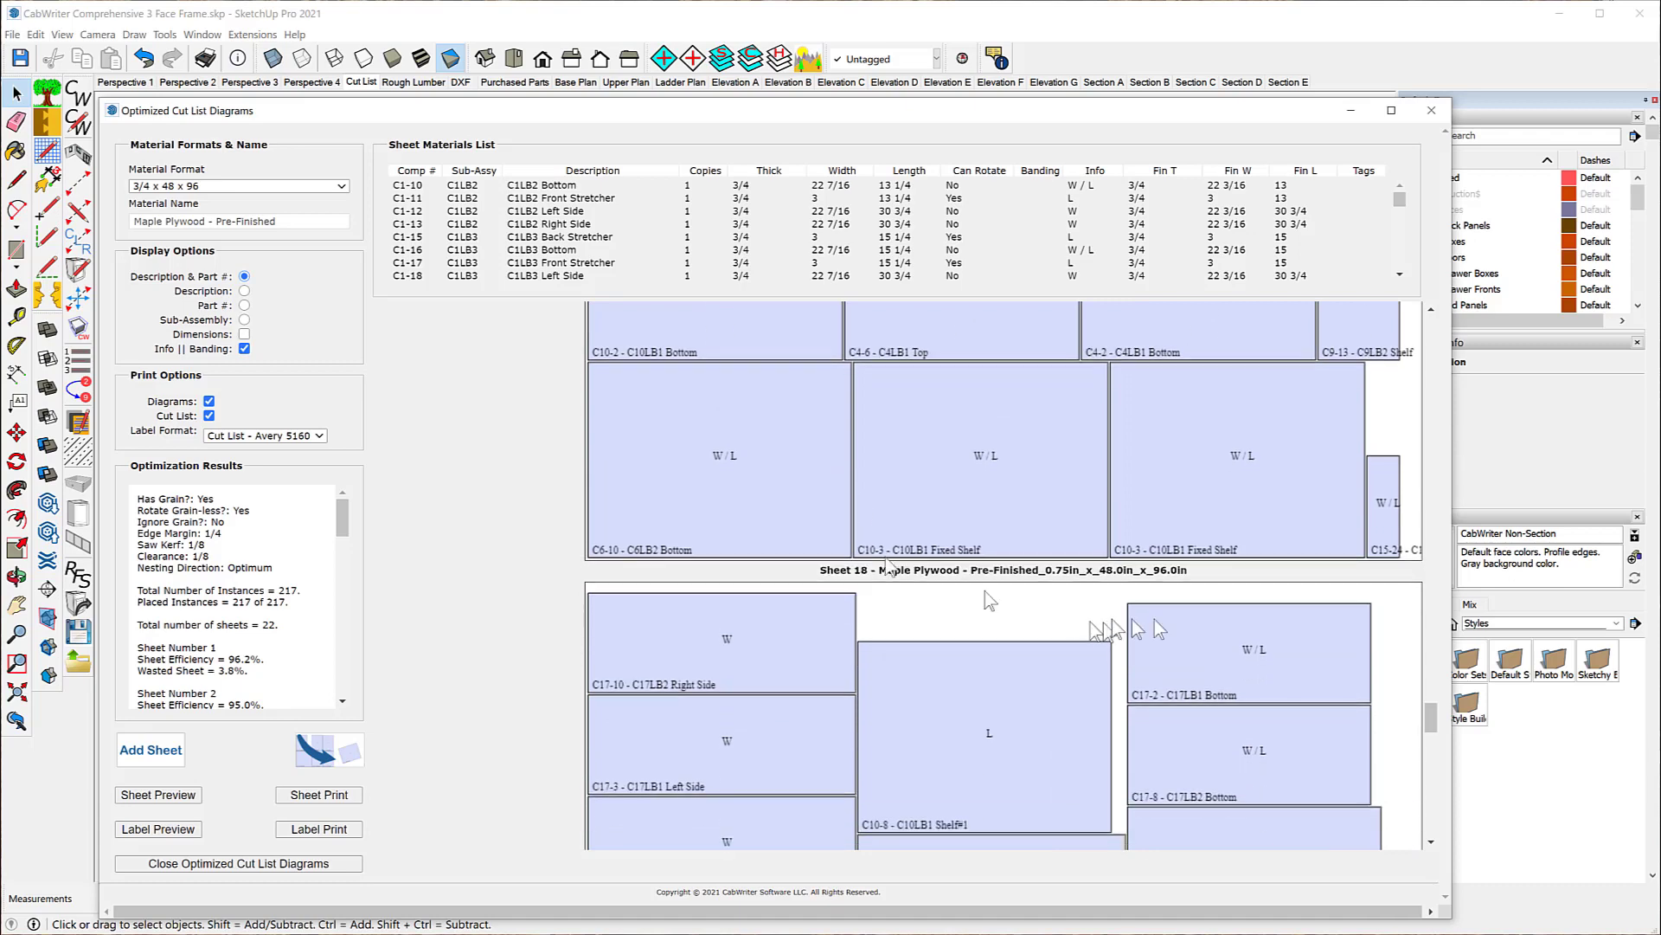
{"action": "left_click", "coordinate": [1198, 653]}
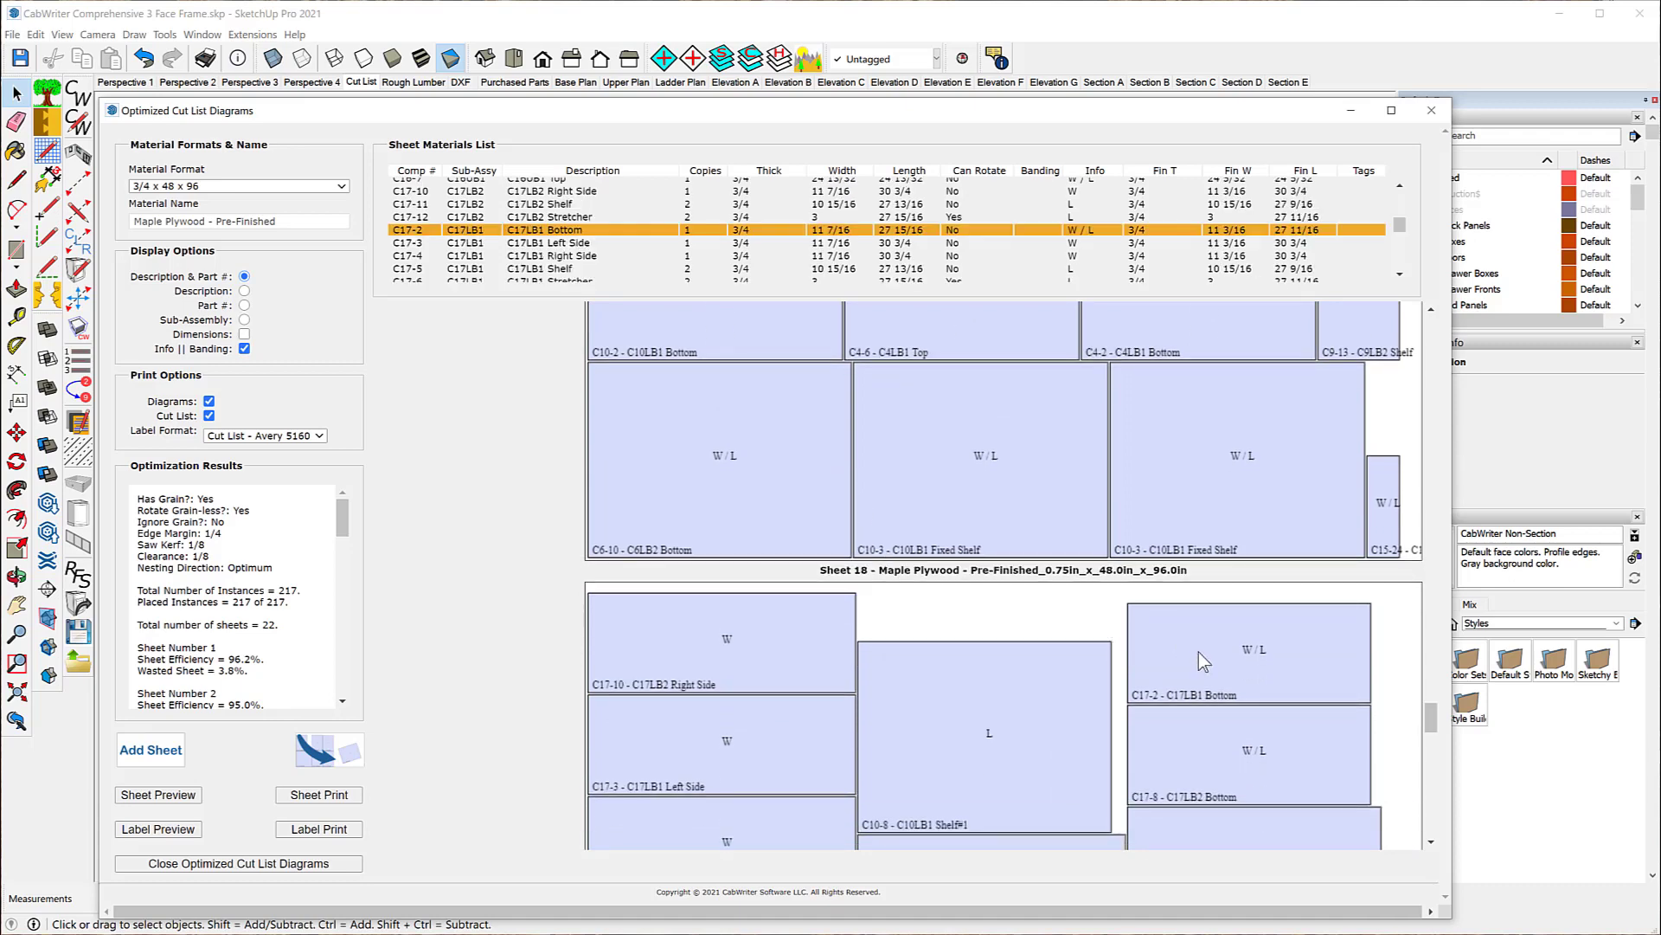
{"action": "left_click", "coordinate": [313, 757]}
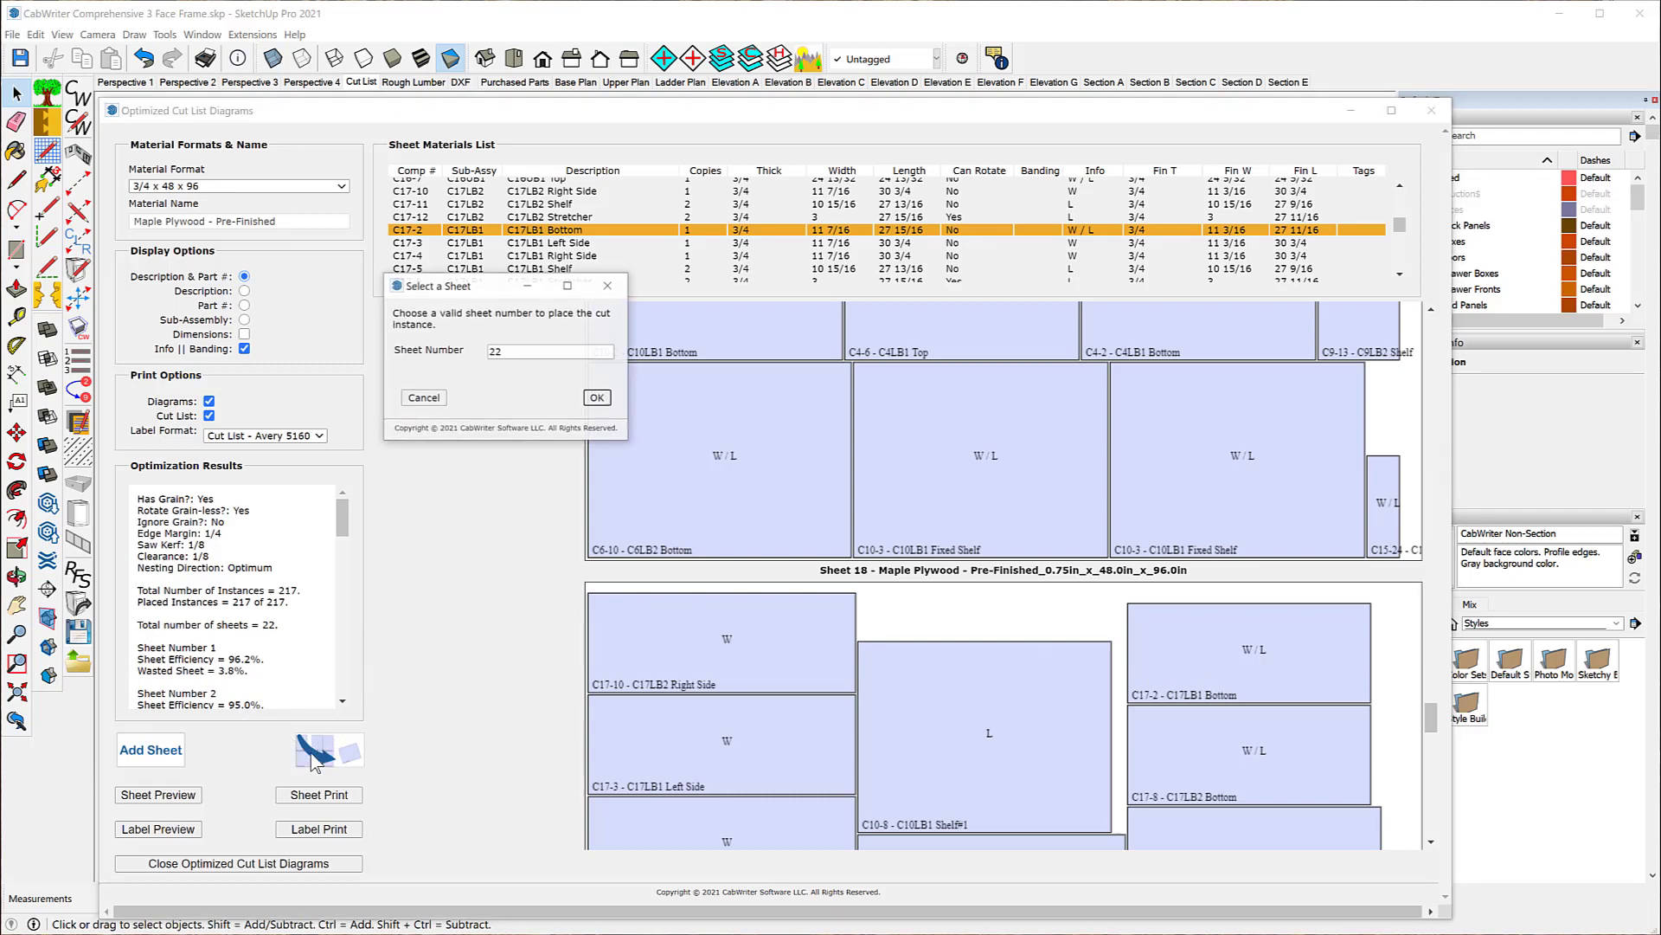
{"action": "left_click", "coordinate": [596, 399]}
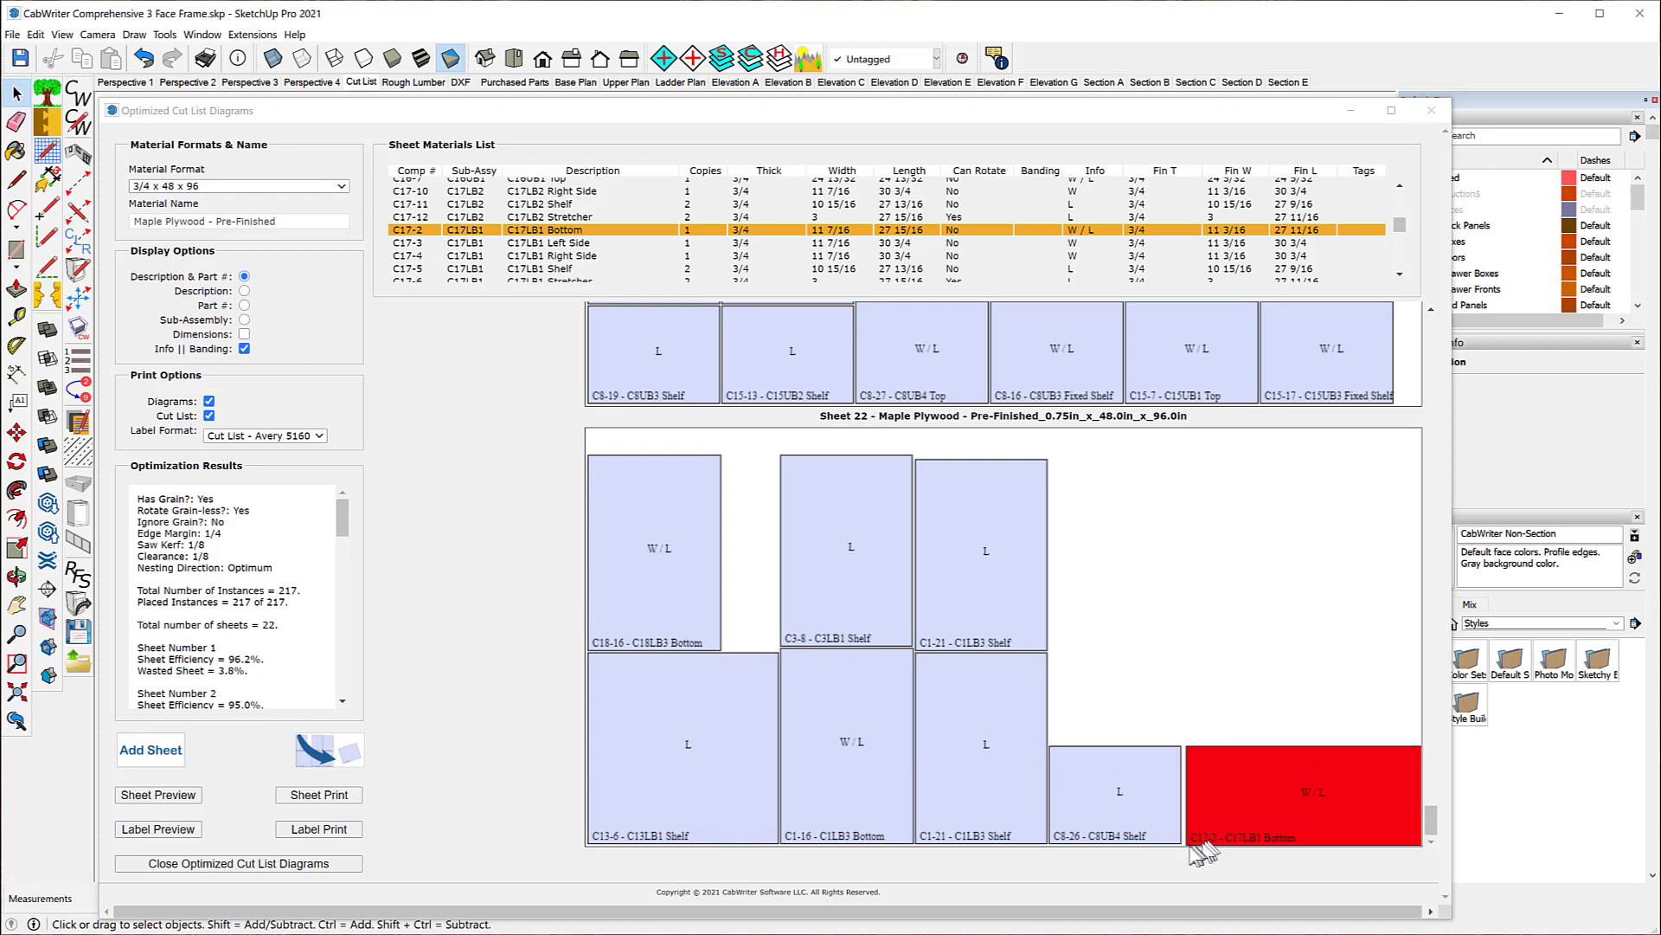
{"action": "left_click", "coordinate": [1070, 734]}
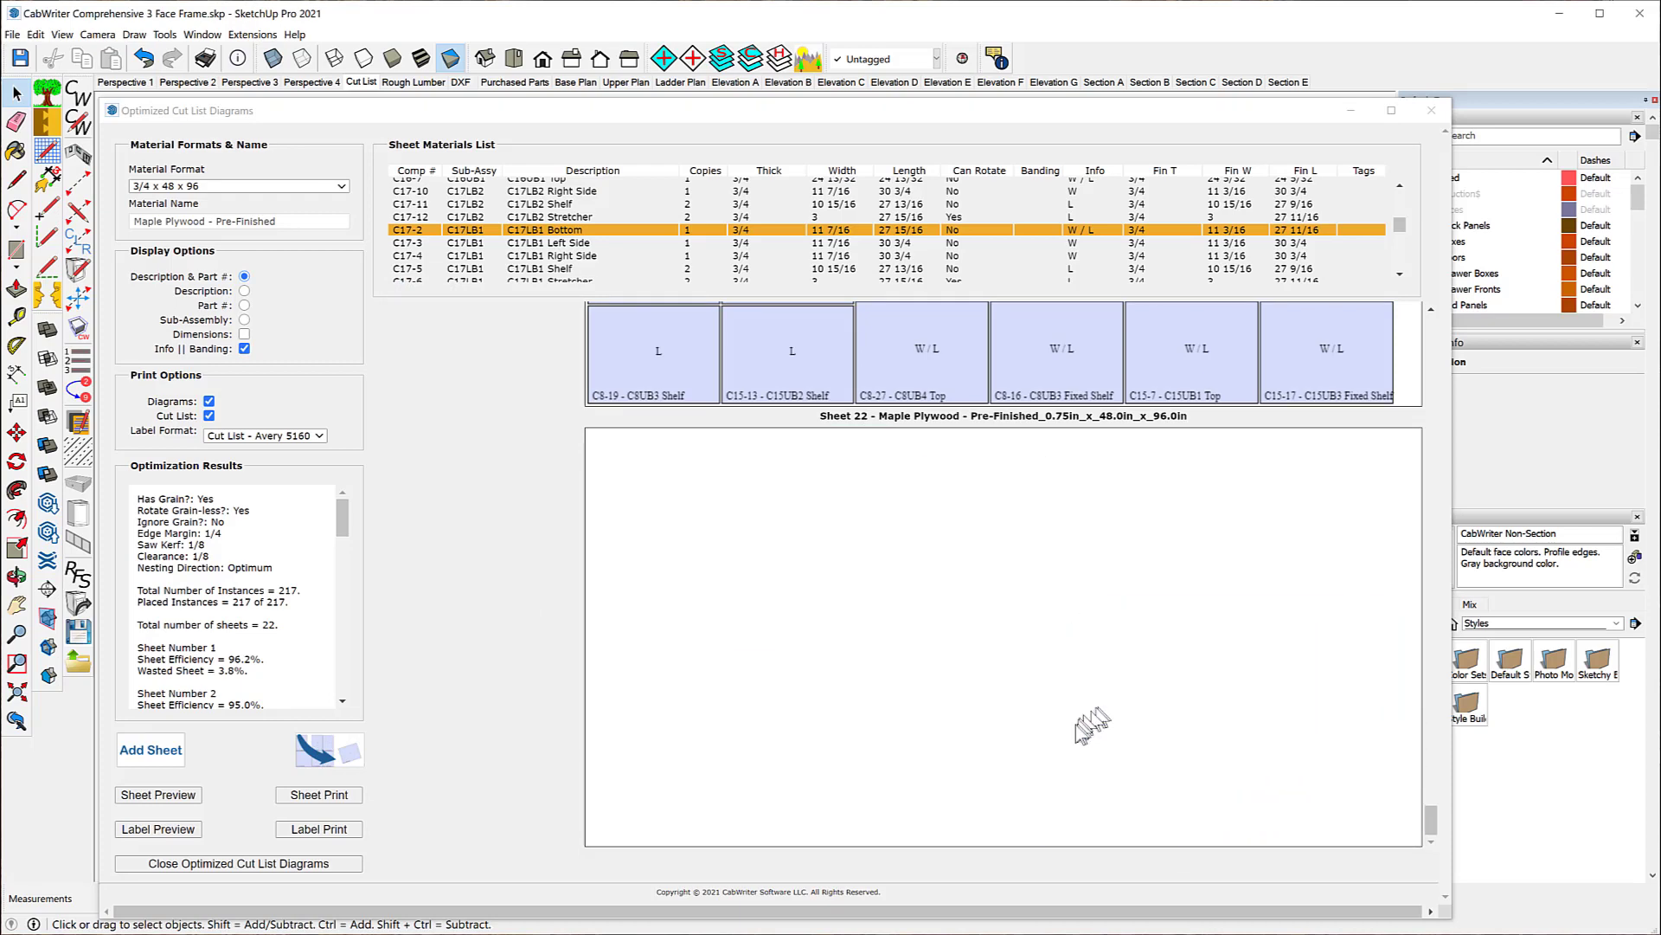
{"action": "left_click", "coordinate": [1070, 734]}
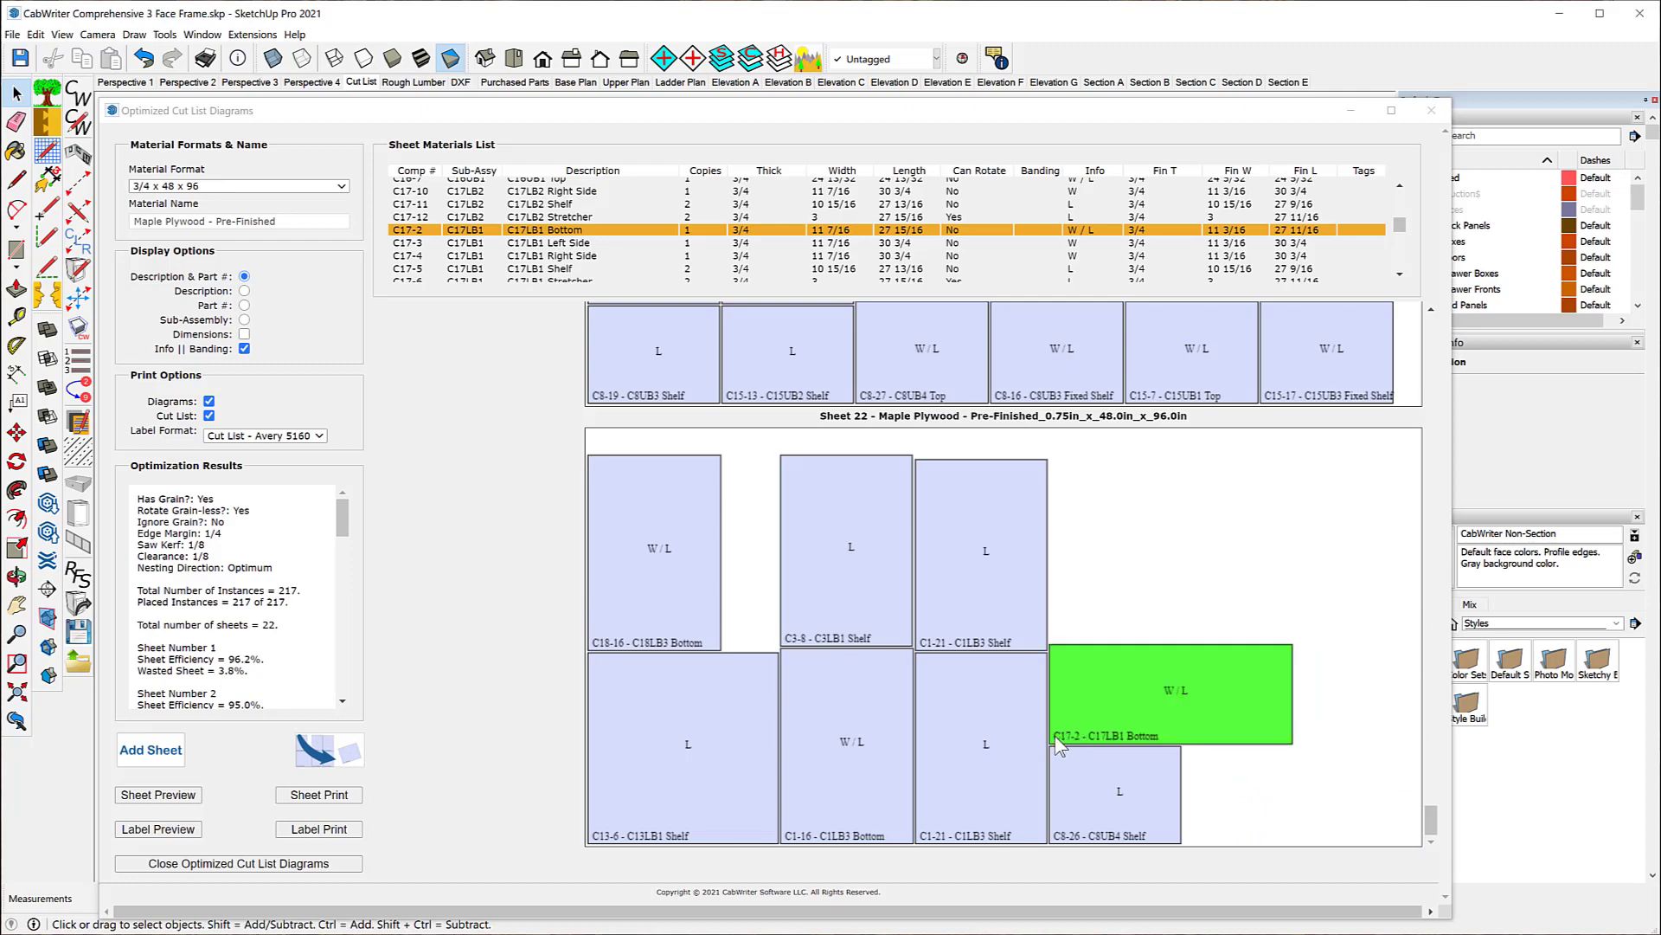
{"action": "mouse_move", "coordinate": [1055, 735]}
{"action": "left_mouse_down"}
{"action": "mouse_move", "coordinate": [1112, 645]}
{"action": "mouse_move", "coordinate": [1112, 588]}
{"action": "mouse_move", "coordinate": [1112, 647]}
{"action": "mouse_move", "coordinate": [1140, 671]}
{"action": "mouse_move", "coordinate": [1054, 574]}
{"action": "mouse_move", "coordinate": [1067, 561]}
{"action": "mouse_move", "coordinate": [1053, 745]}
{"action": "mouse_move", "coordinate": [1056, 731]}
{"action": "left_mouse_up"}
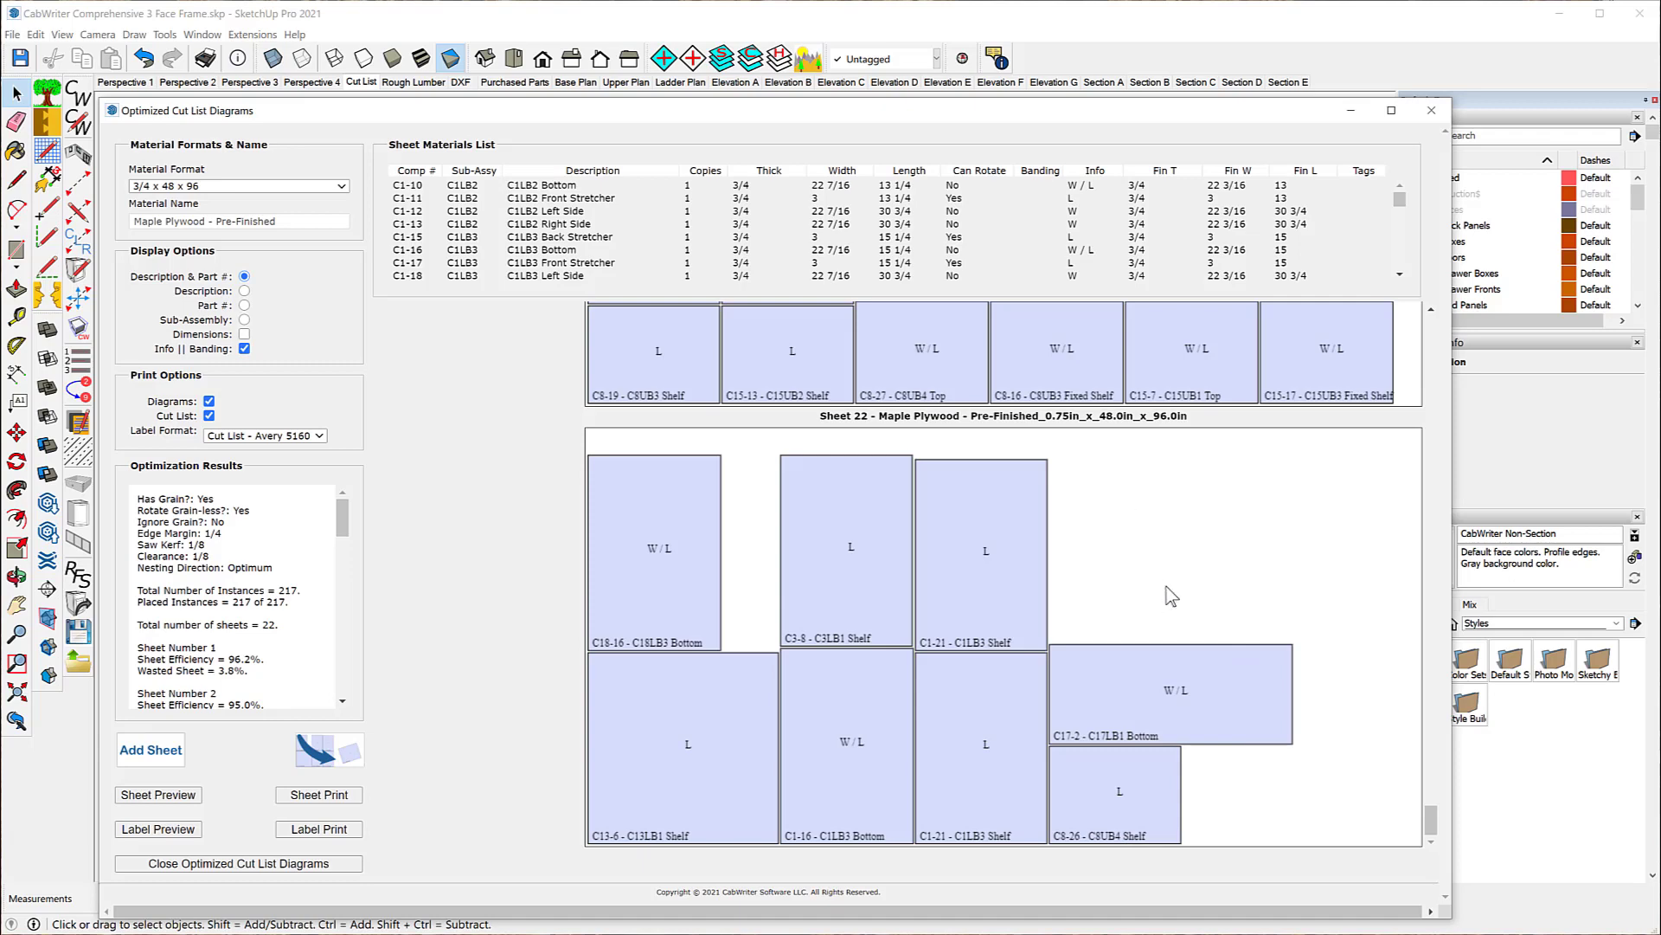
Step: Add a blank sheet 23 and move the C17-2 - C17LB1 Bottom from sheet 22 into its lower-left corner
{"action": "left_click", "coordinate": [148, 758]}
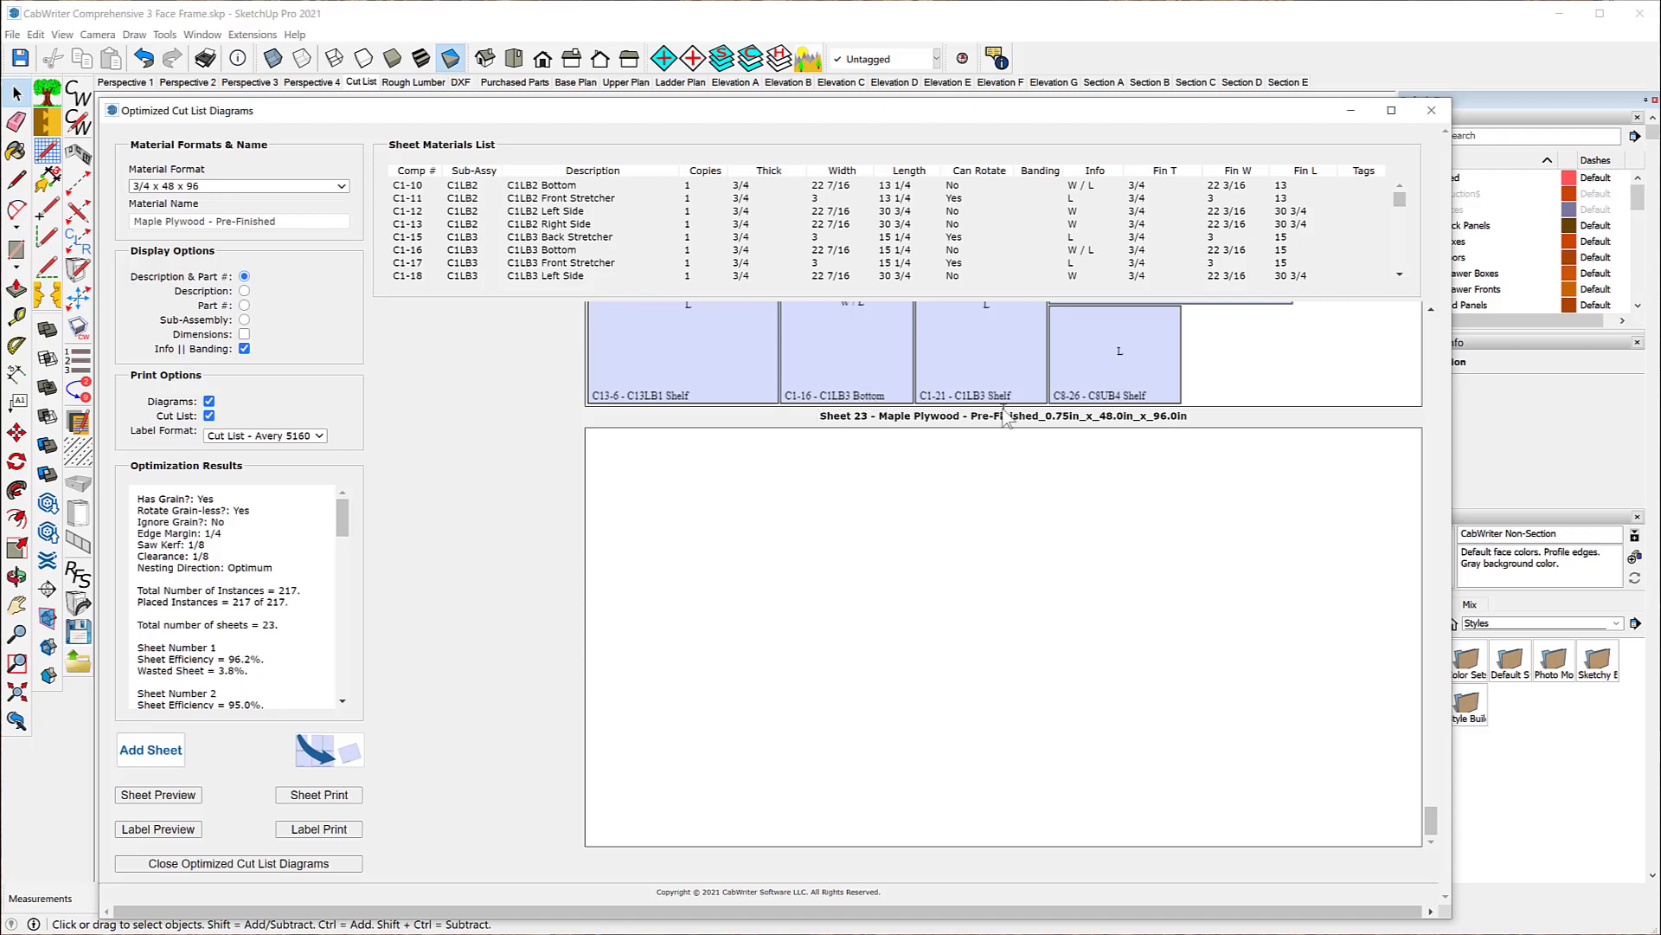
{"action": "scroll", "coordinate": [938, 568], "scroll_direction": "up", "scroll_amount": 1}
{"action": "scroll", "coordinate": [938, 569], "scroll_direction": "up", "scroll_amount": 3}
{"action": "scroll", "coordinate": [1263, 463], "scroll_direction": "down", "scroll_amount": 2}
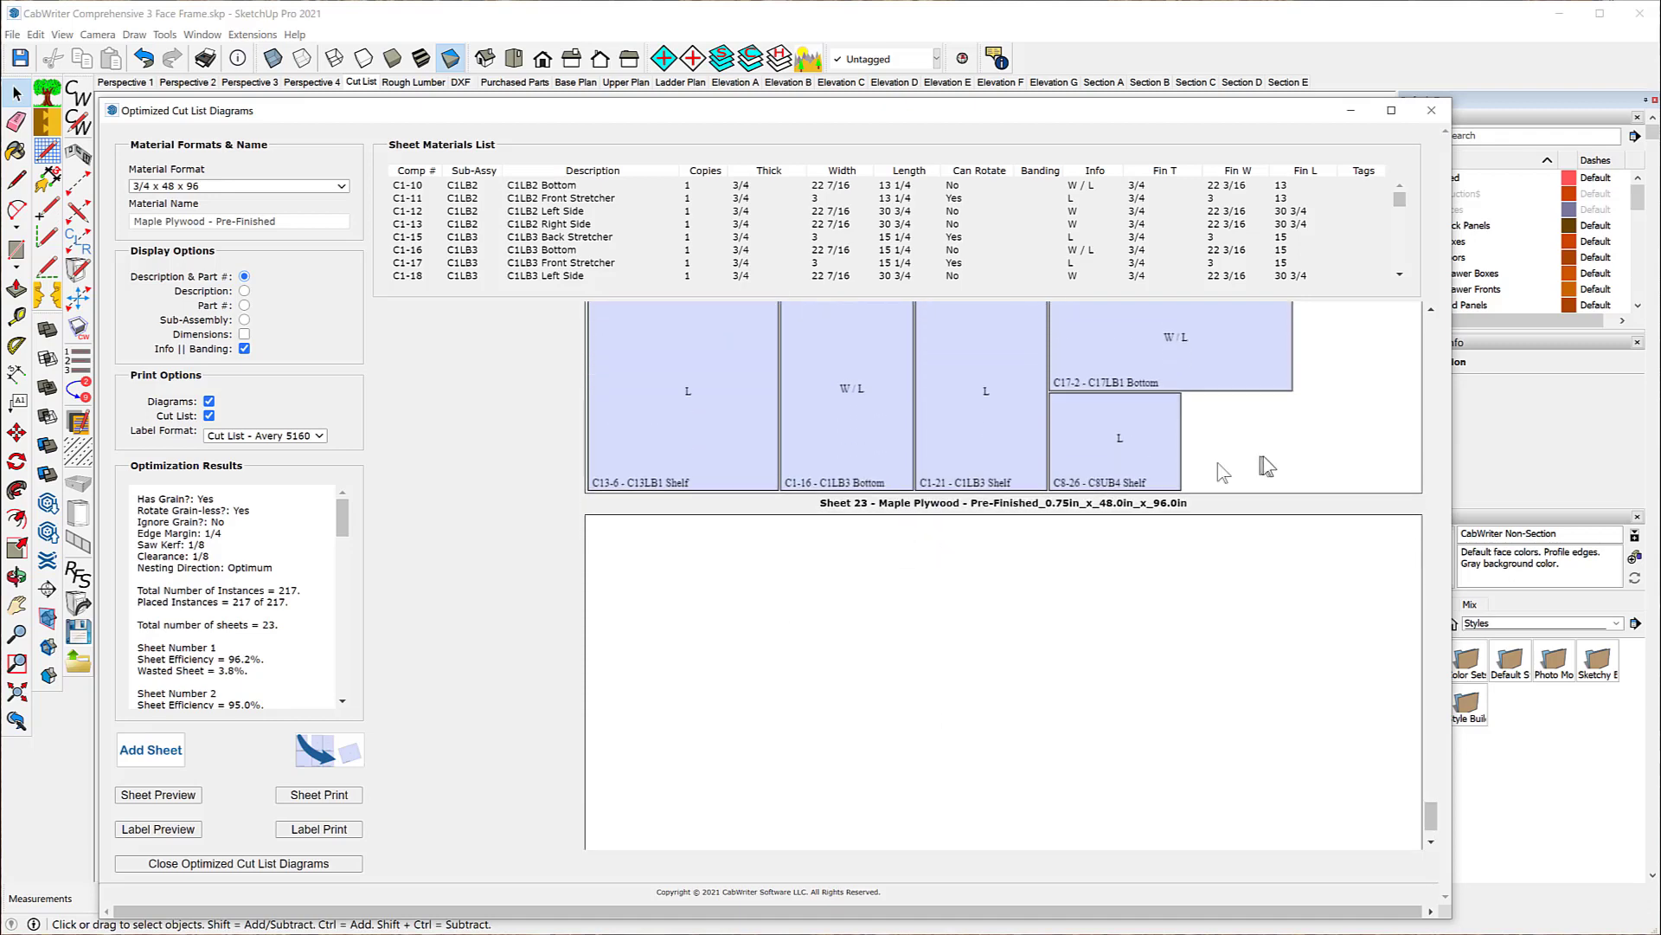
{"action": "left_click", "coordinate": [1130, 357]}
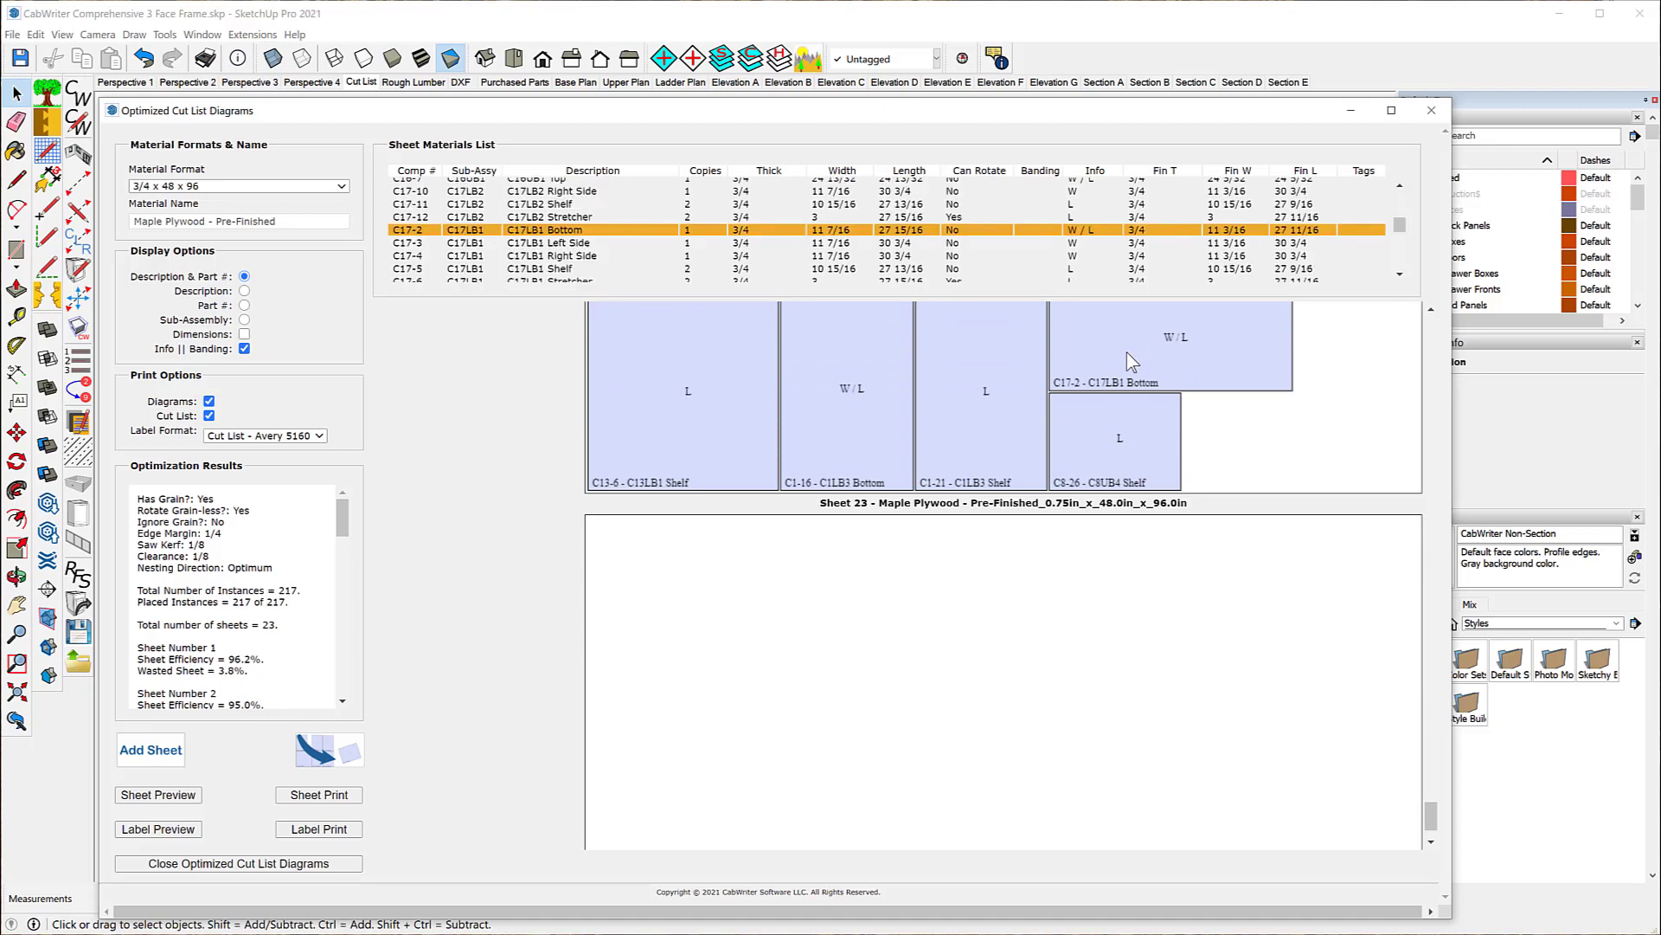
{"action": "left_click", "coordinate": [339, 751]}
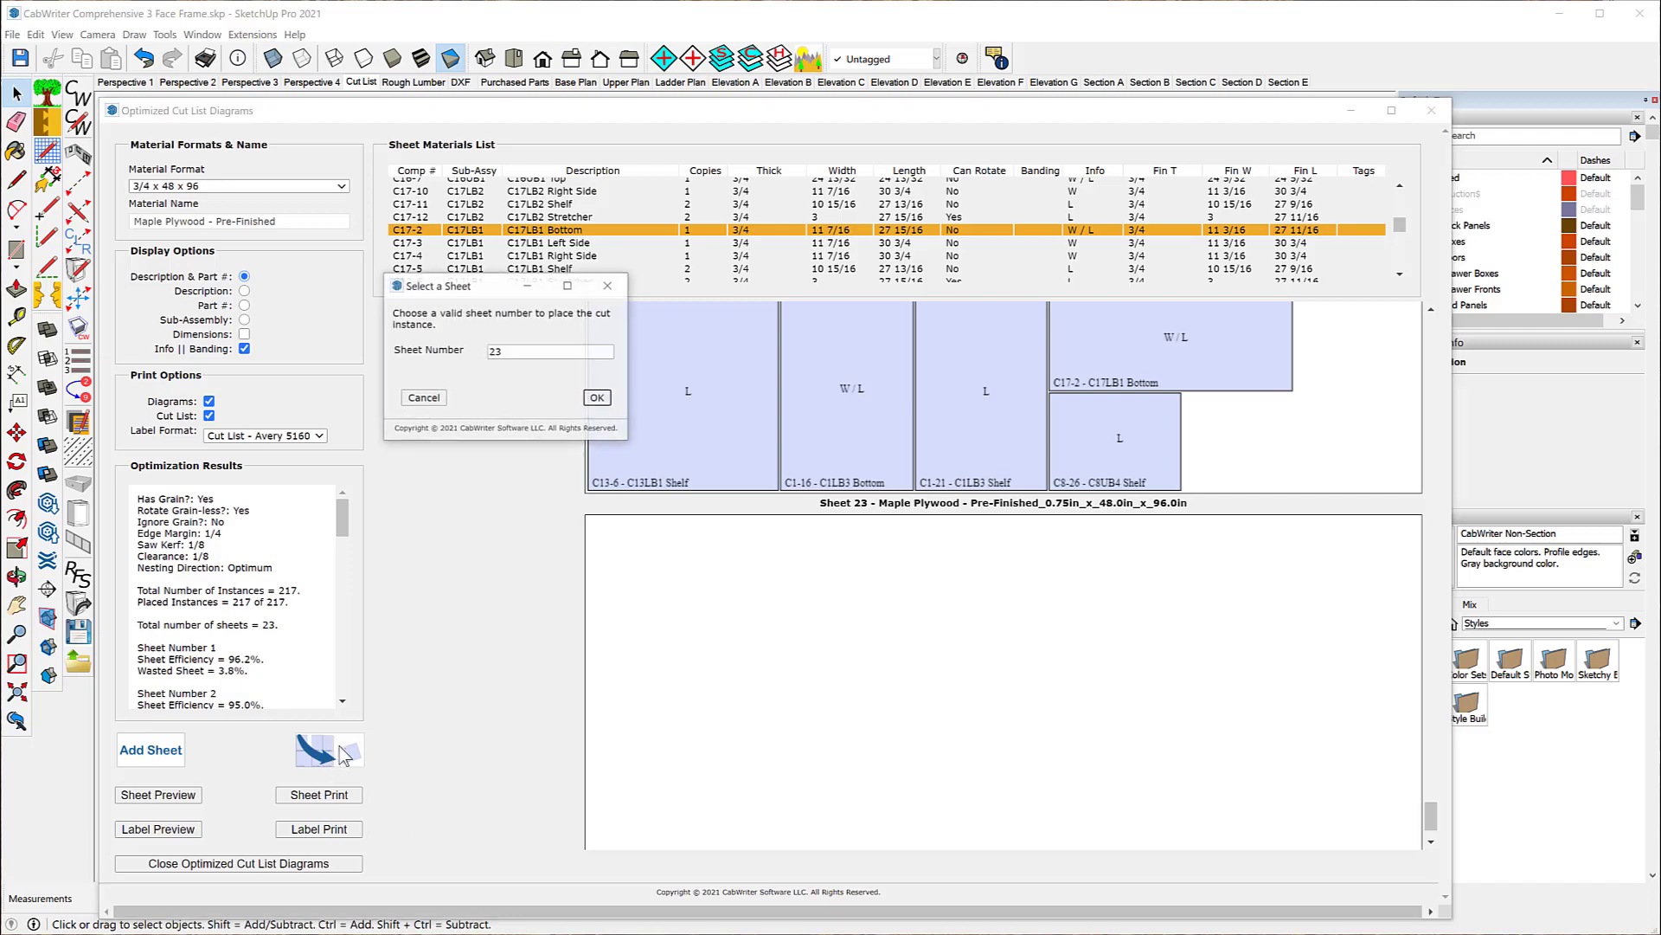
{"action": "left_click", "coordinate": [597, 398]}
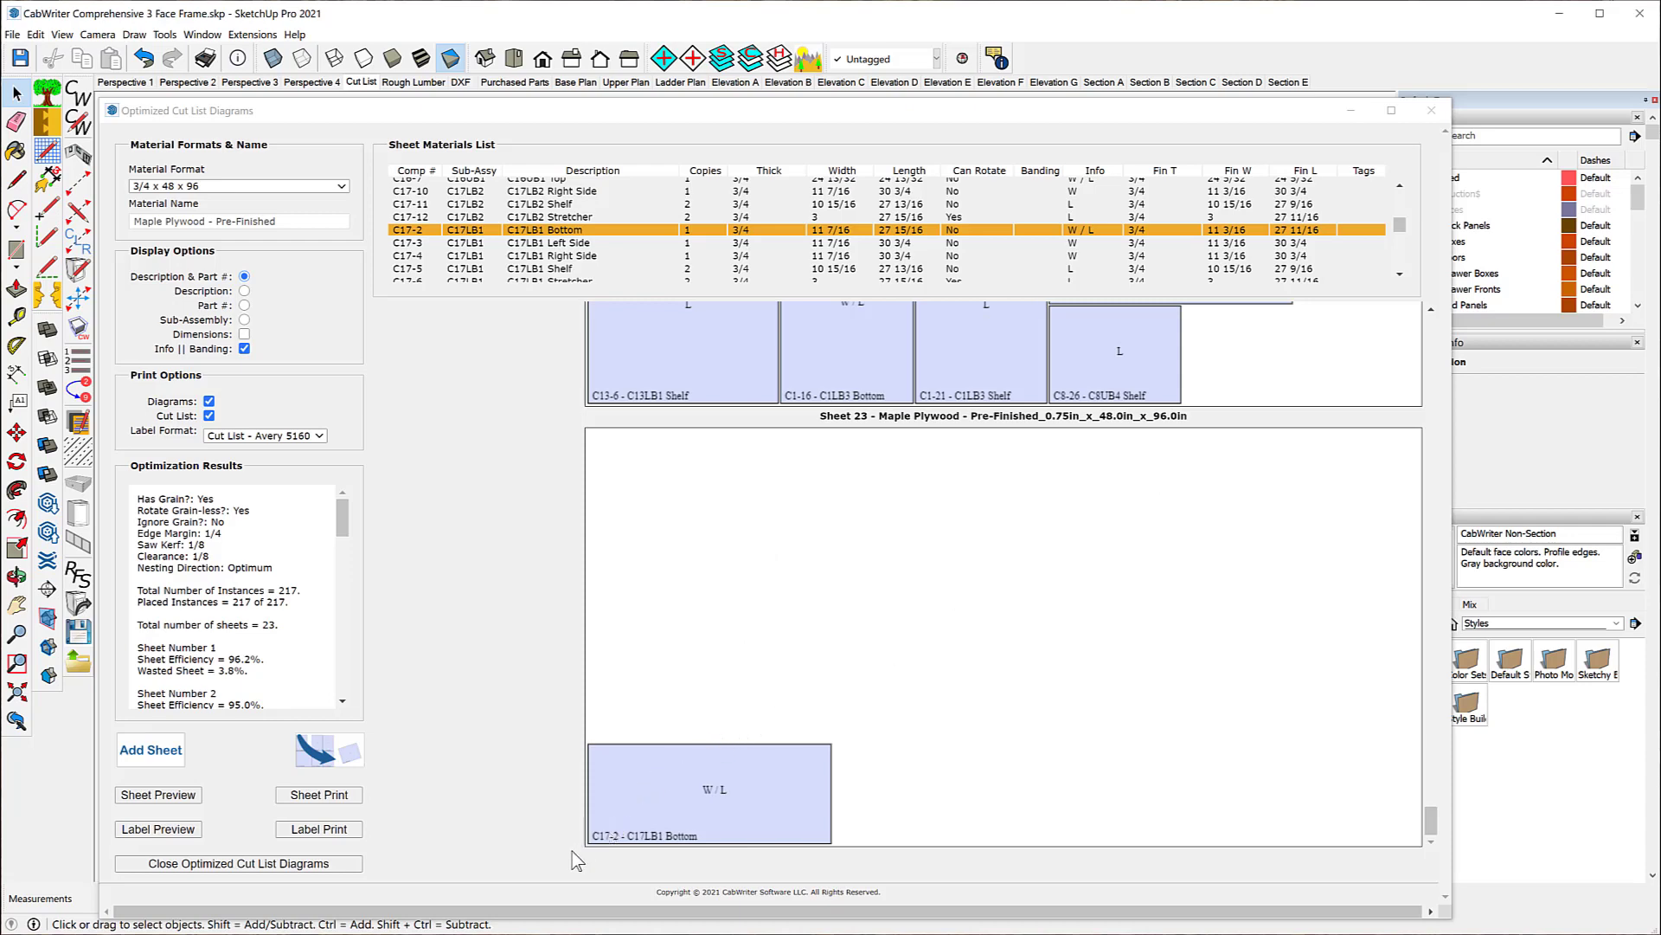
Step: Move the C8-26 - C8UB4 Shelf from sheet 22 to sheet 23, beside the C17-2 - C17LB1 Bottom
{"action": "scroll", "coordinate": [1168, 649], "scroll_direction": "up", "scroll_amount": 1}
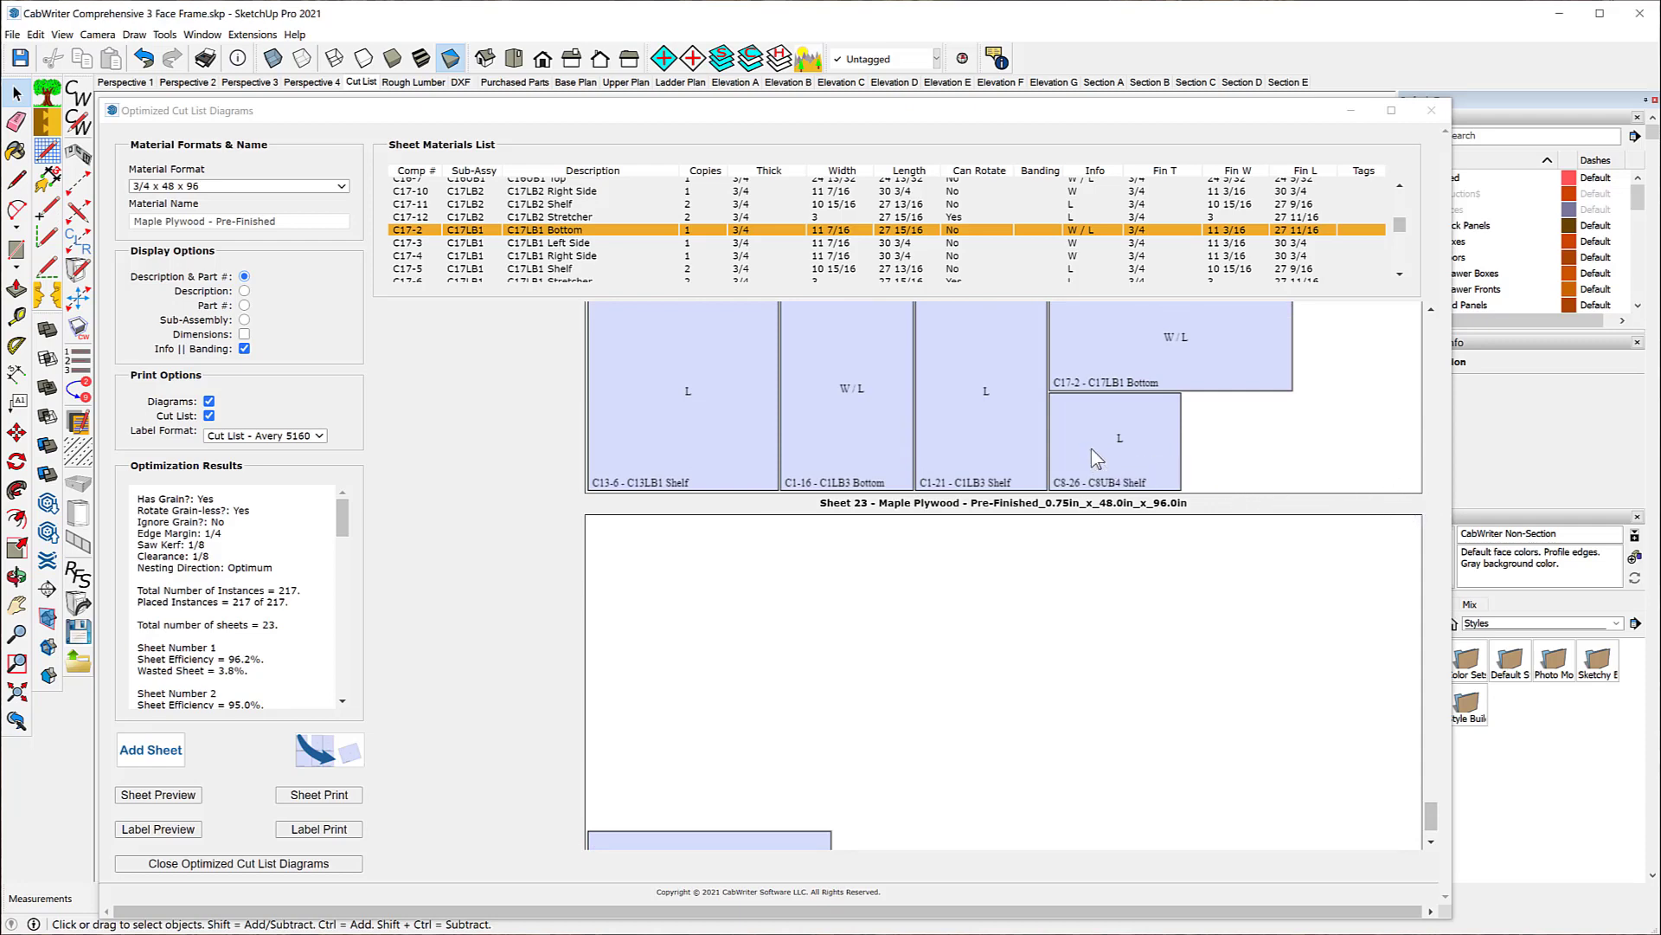
{"action": "left_click", "coordinate": [1092, 450]}
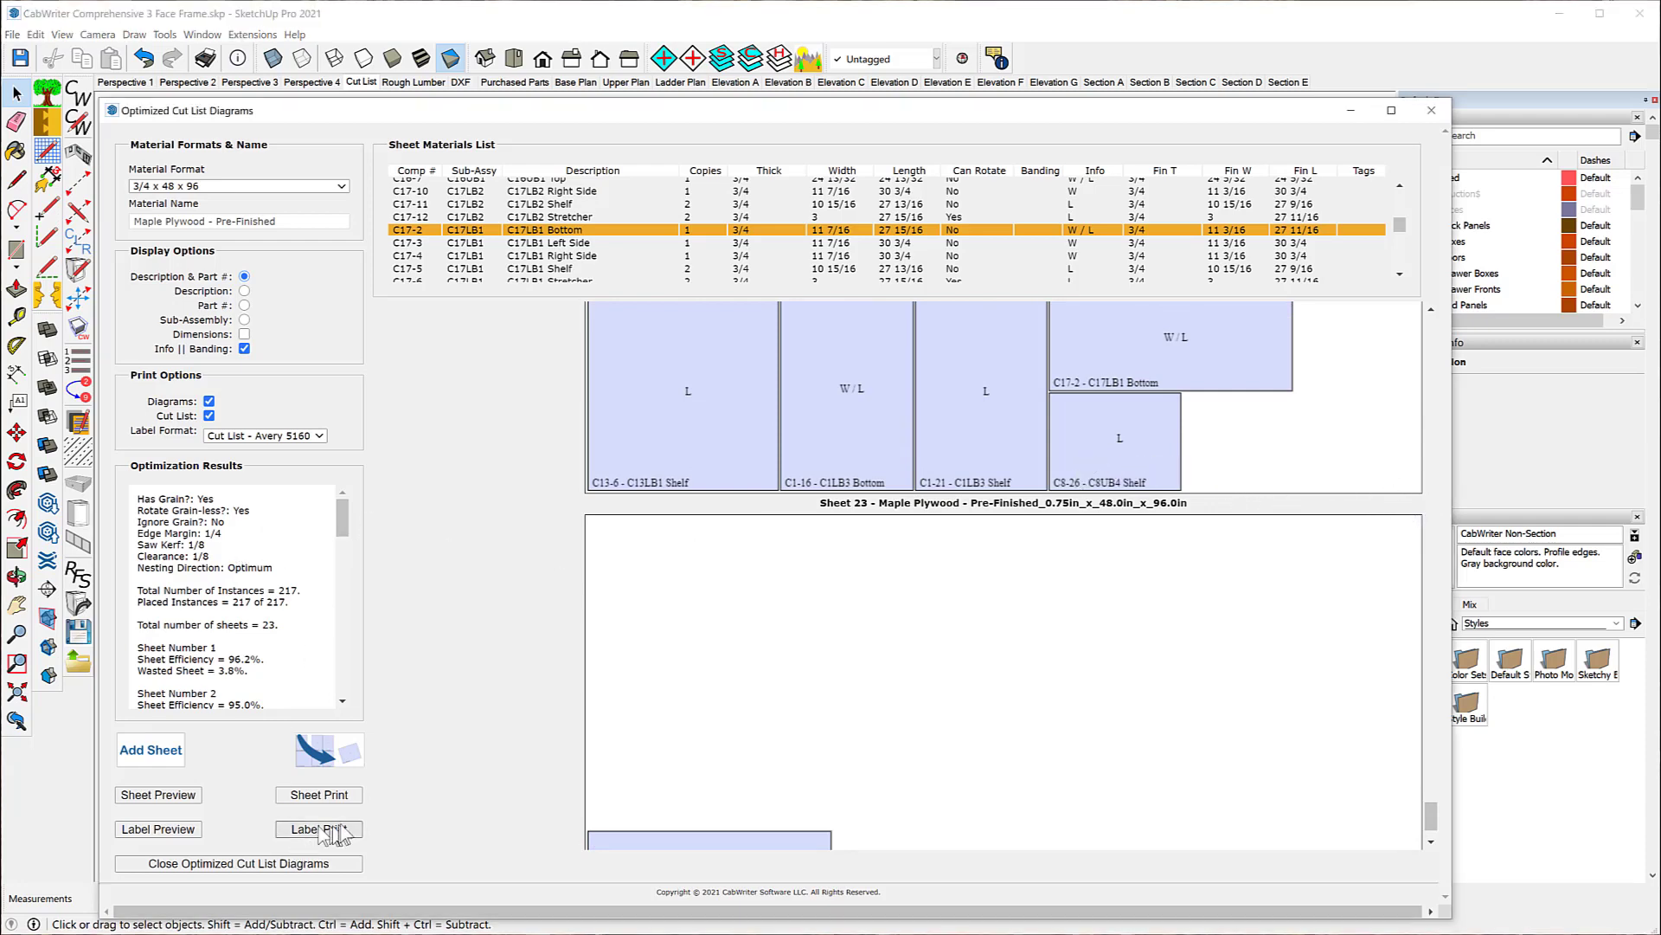
{"action": "left_click", "coordinate": [320, 751]}
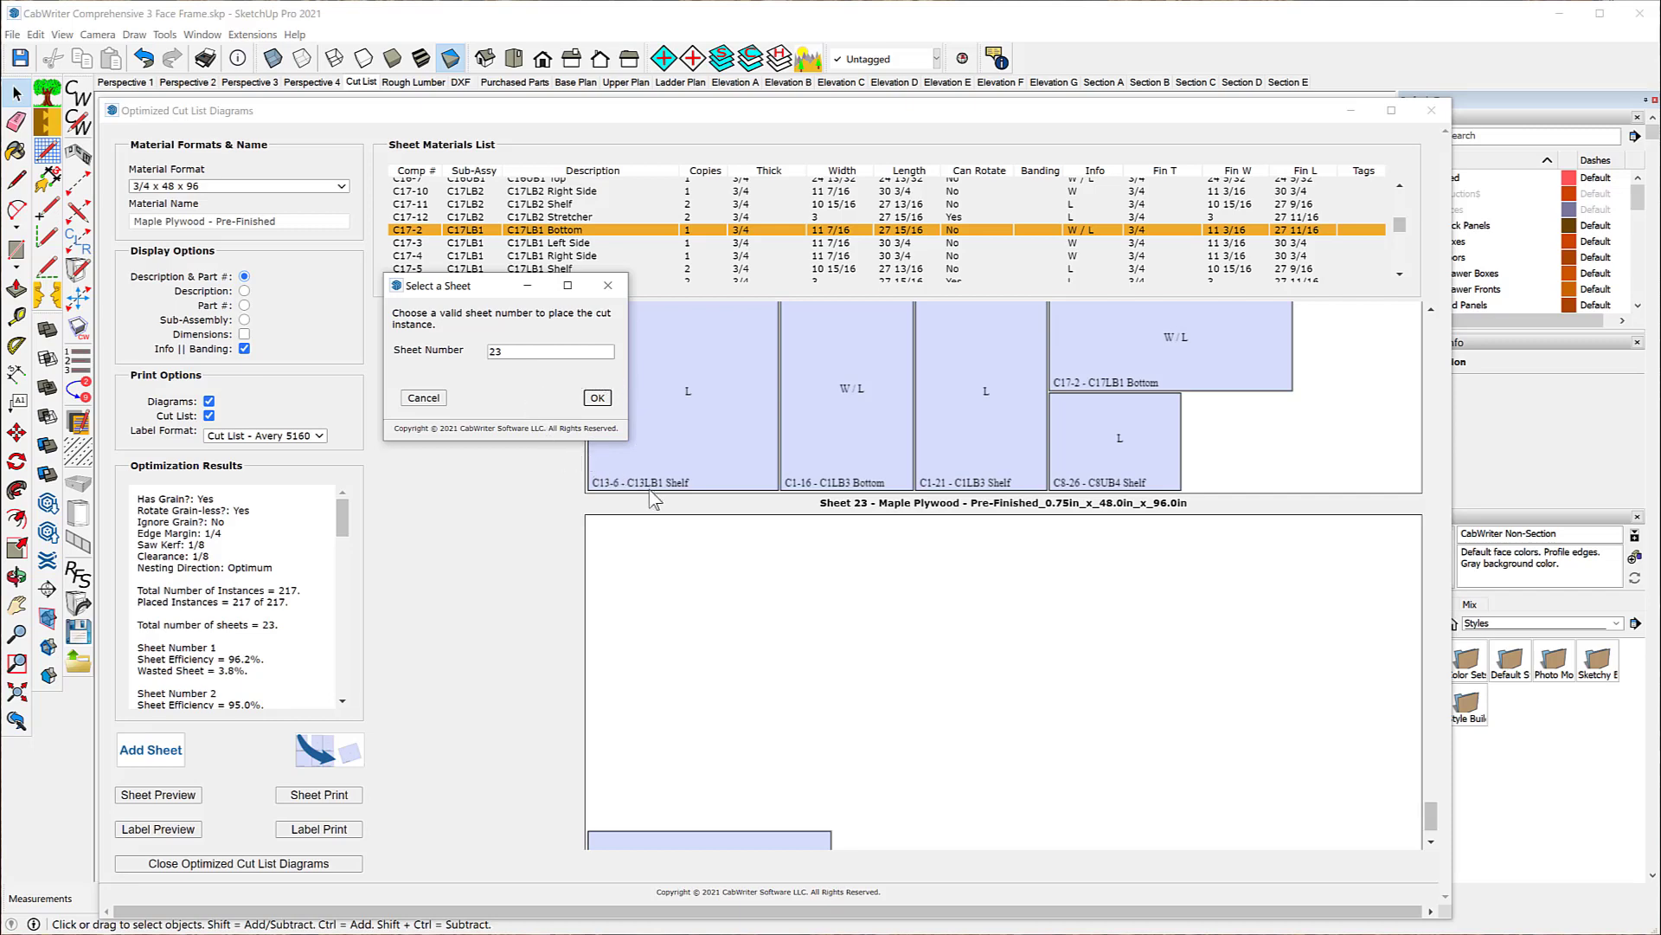
{"action": "key", "text": "Return"}
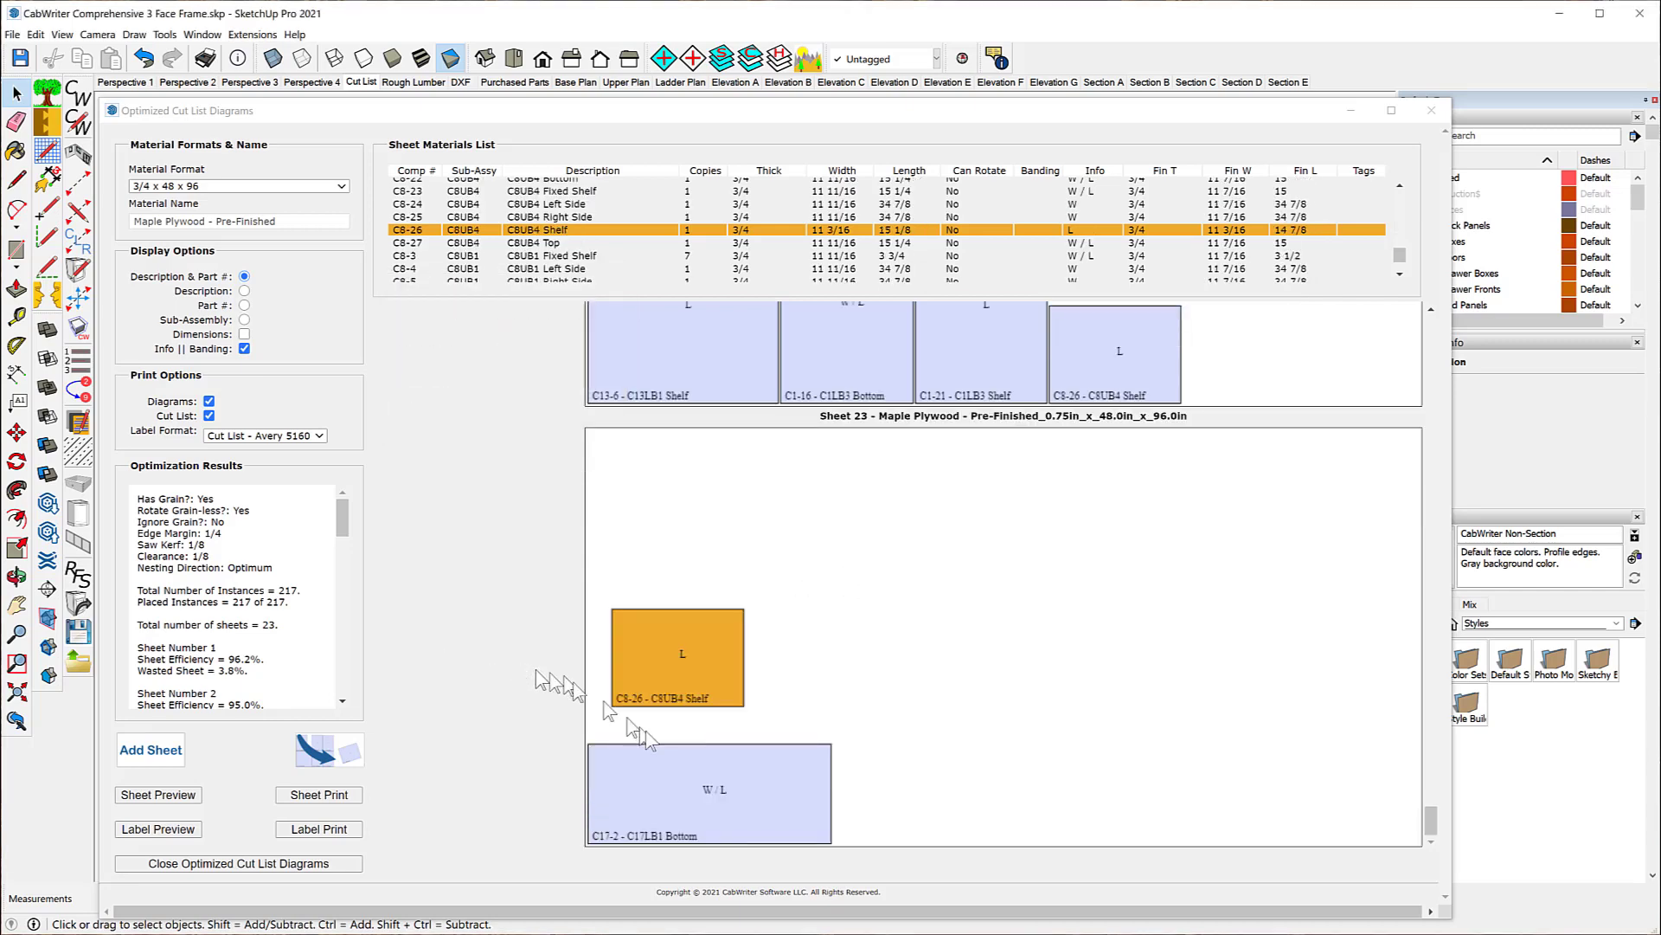
{"action": "left_click_drag", "start_coordinate": [606, 705], "coordinate": [839, 843]}
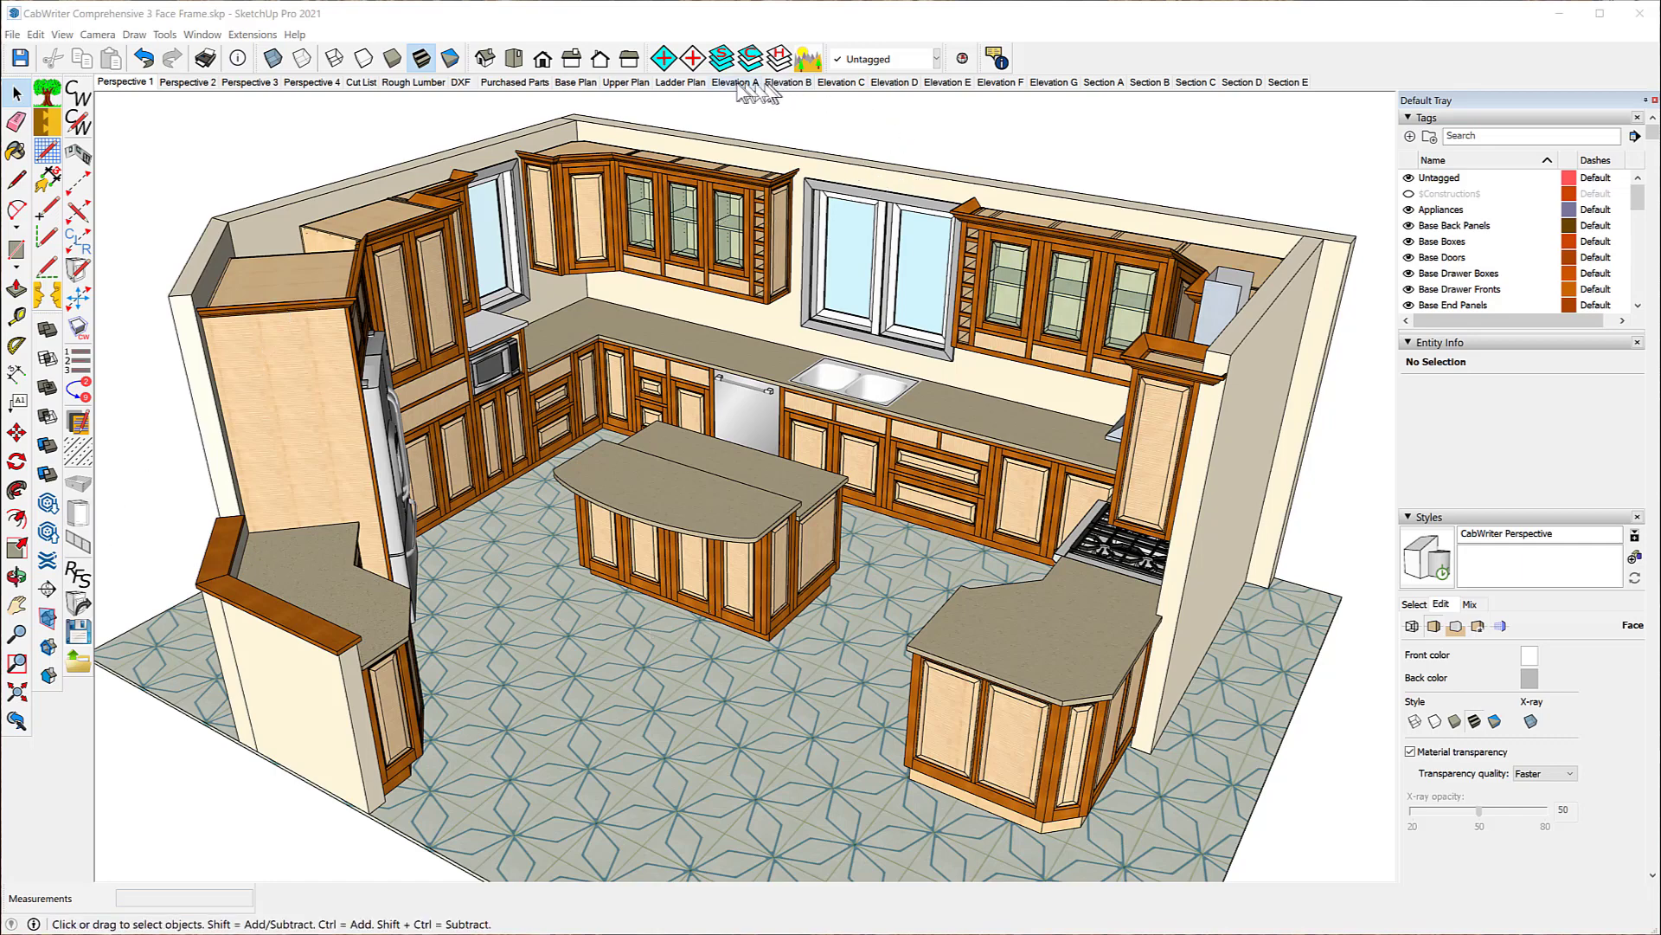
Step: Compare the Elevation B and Elevation C scenes, and examine the cabinets around the island in 3D from Elevation B
{"action": "left_click", "coordinate": [789, 83]}
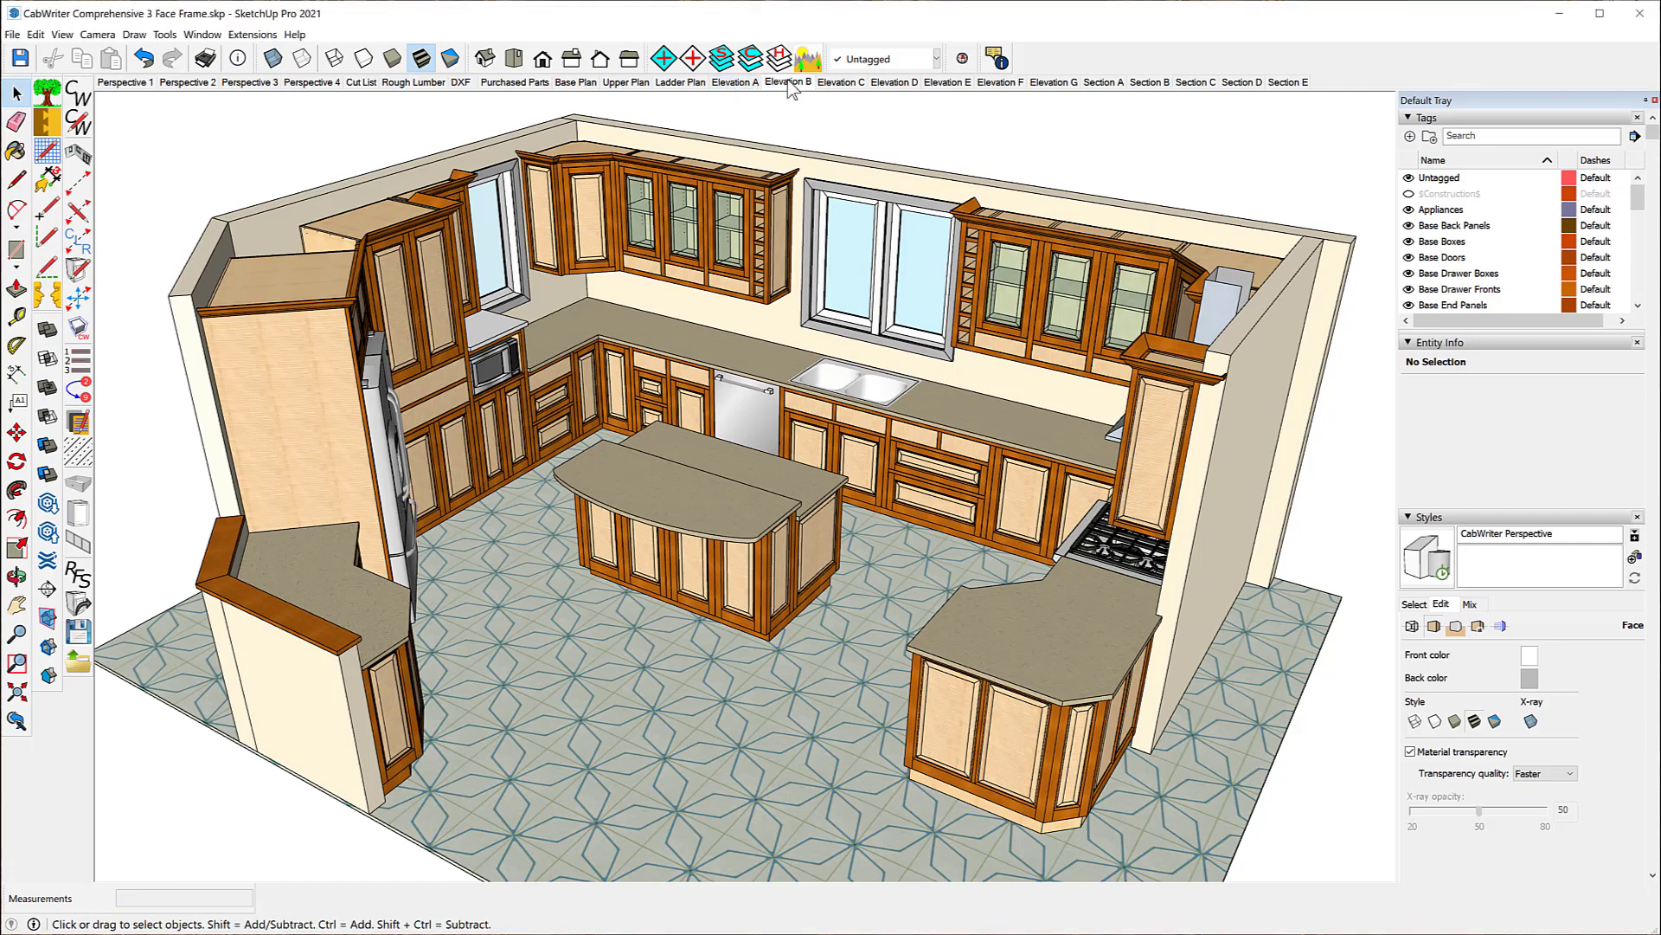
{"action": "left_click", "coordinate": [842, 83]}
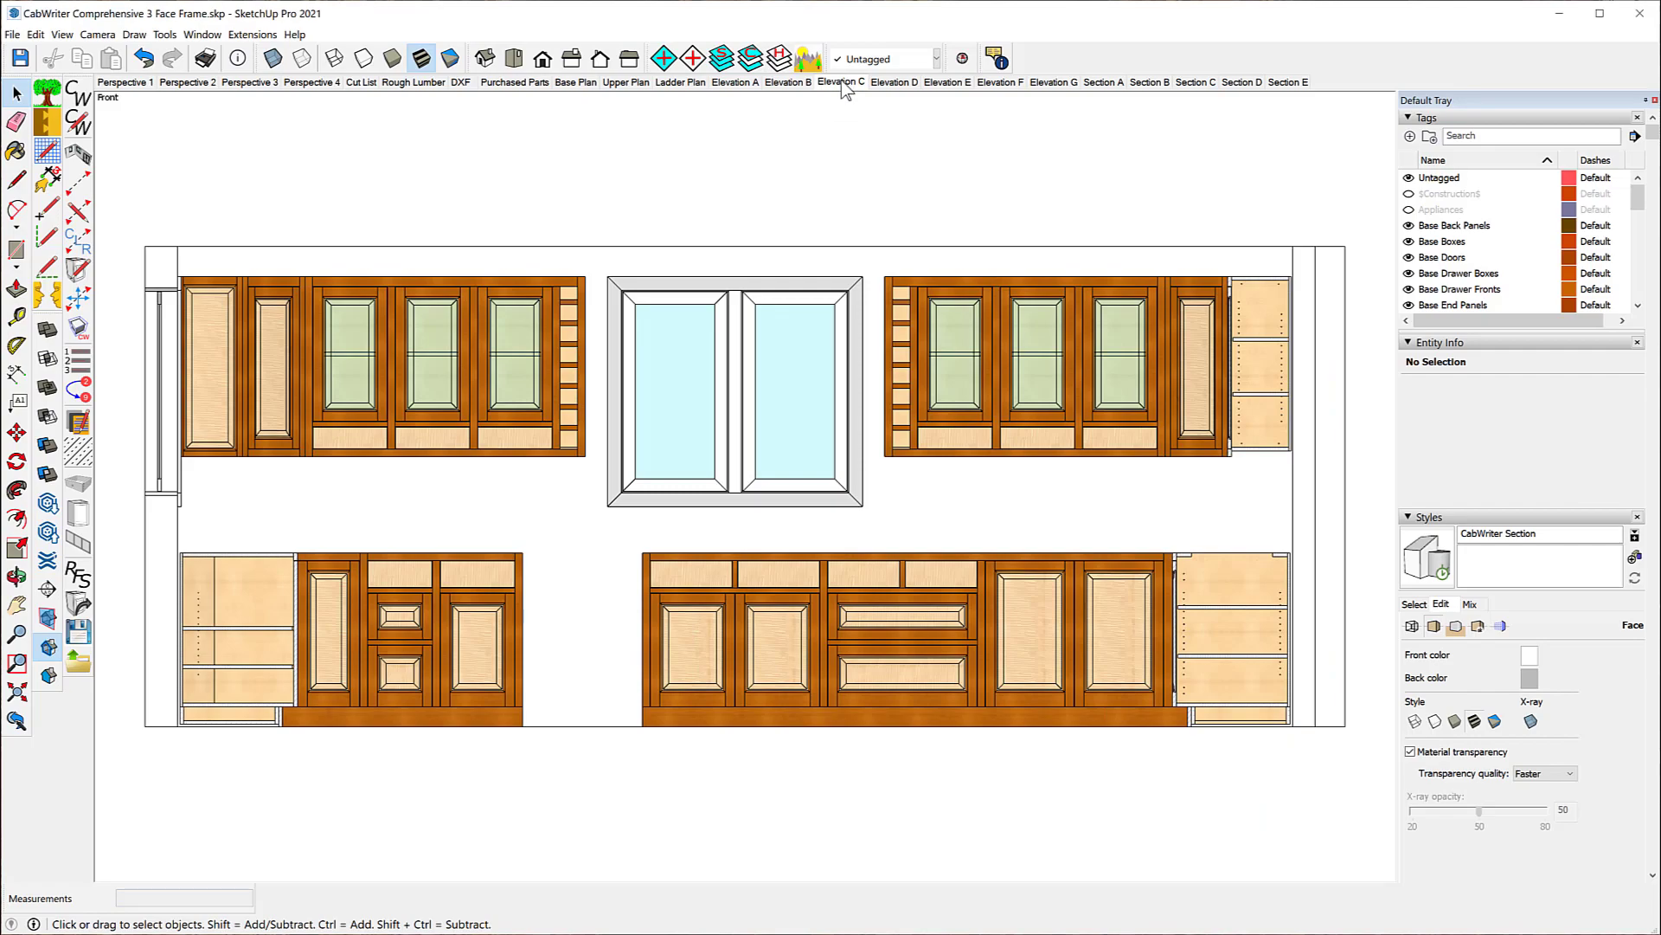
{"action": "left_click", "coordinate": [797, 85]}
{"action": "middle_click_drag", "start_coordinate": [884, 180], "coordinate": [675, 424]}
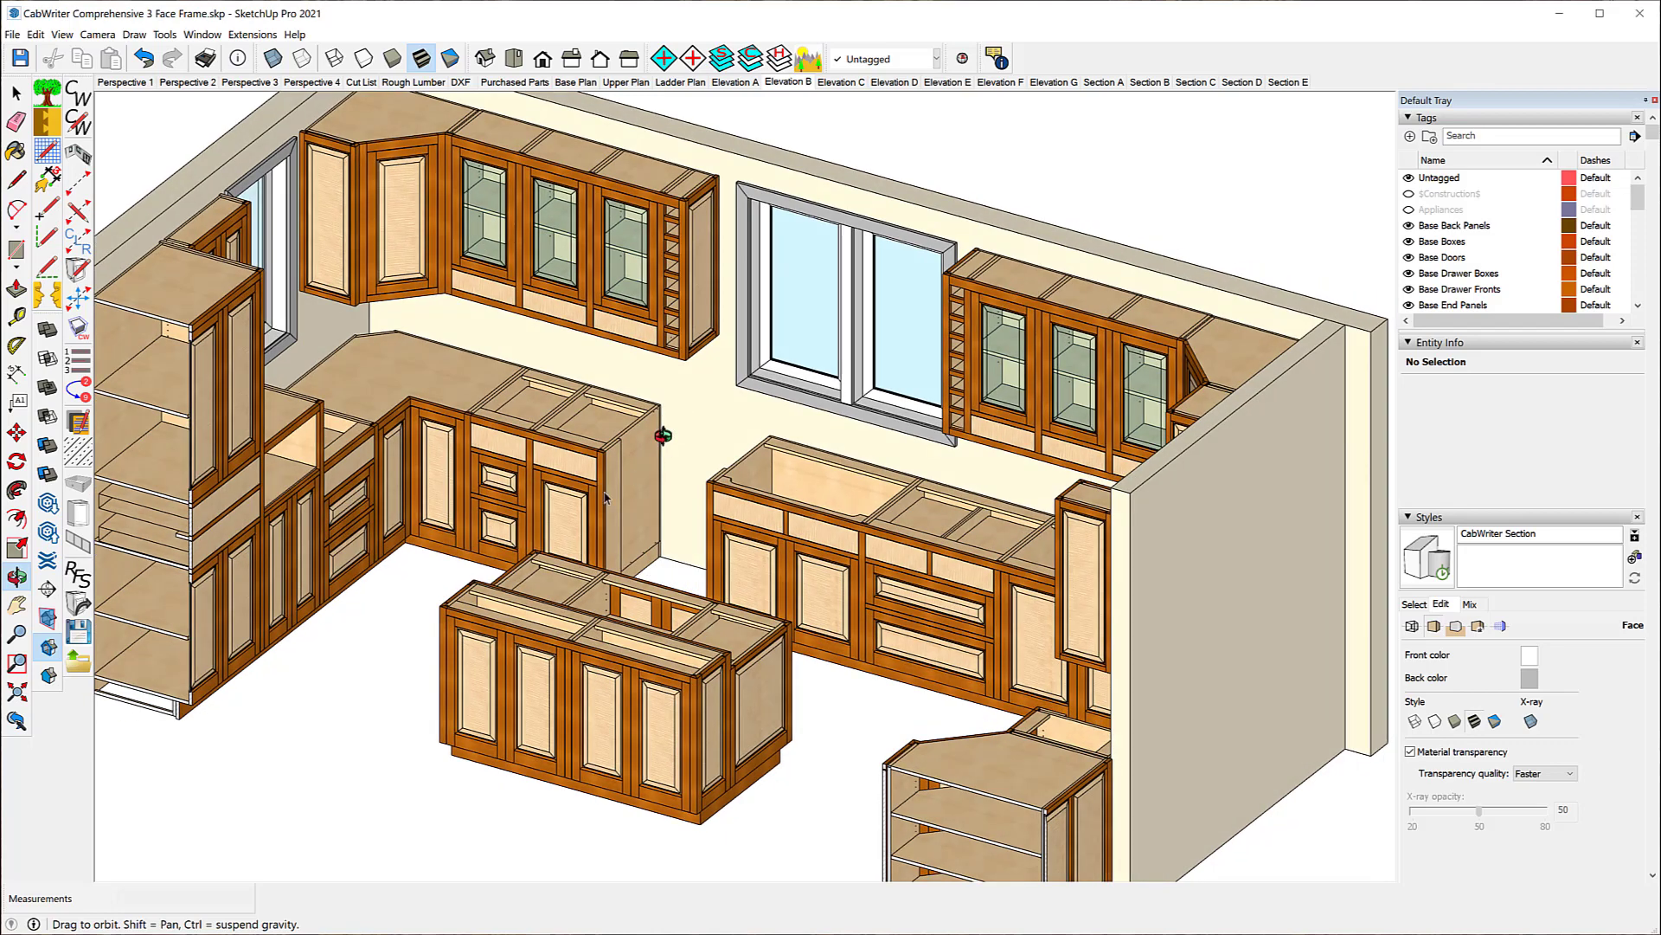
{"action": "key", "text": "space"}
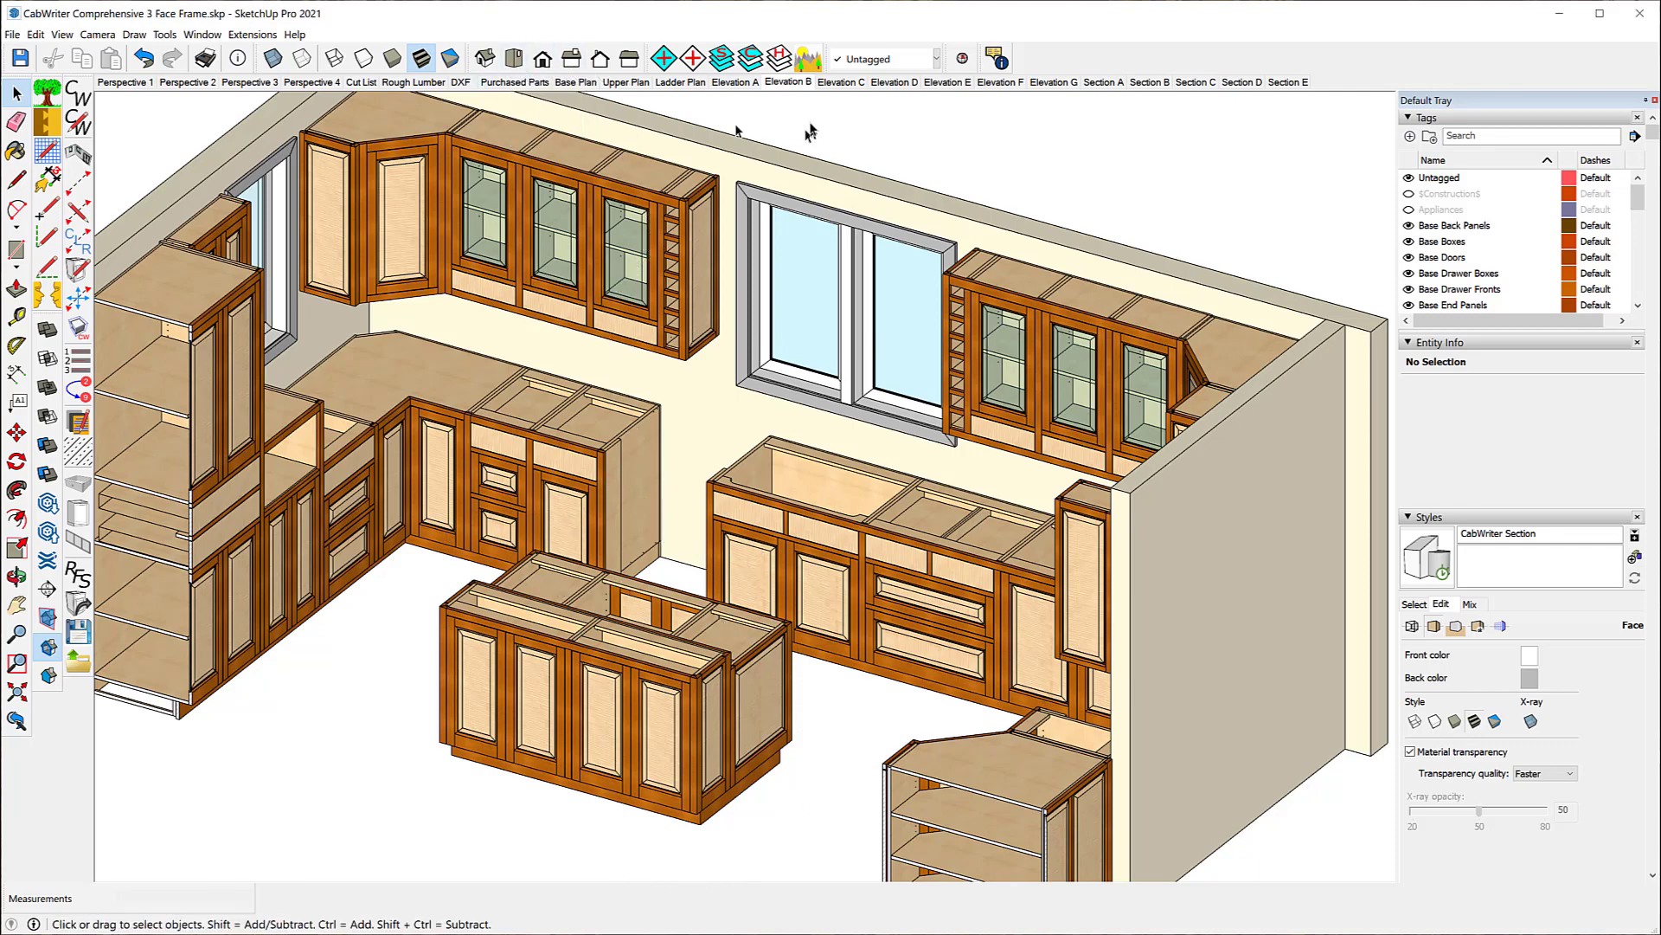
Step: In the top view of the Elevation B scene, unlock and hide everything except the kitchen island
{"action": "left_click", "coordinate": [787, 82]}
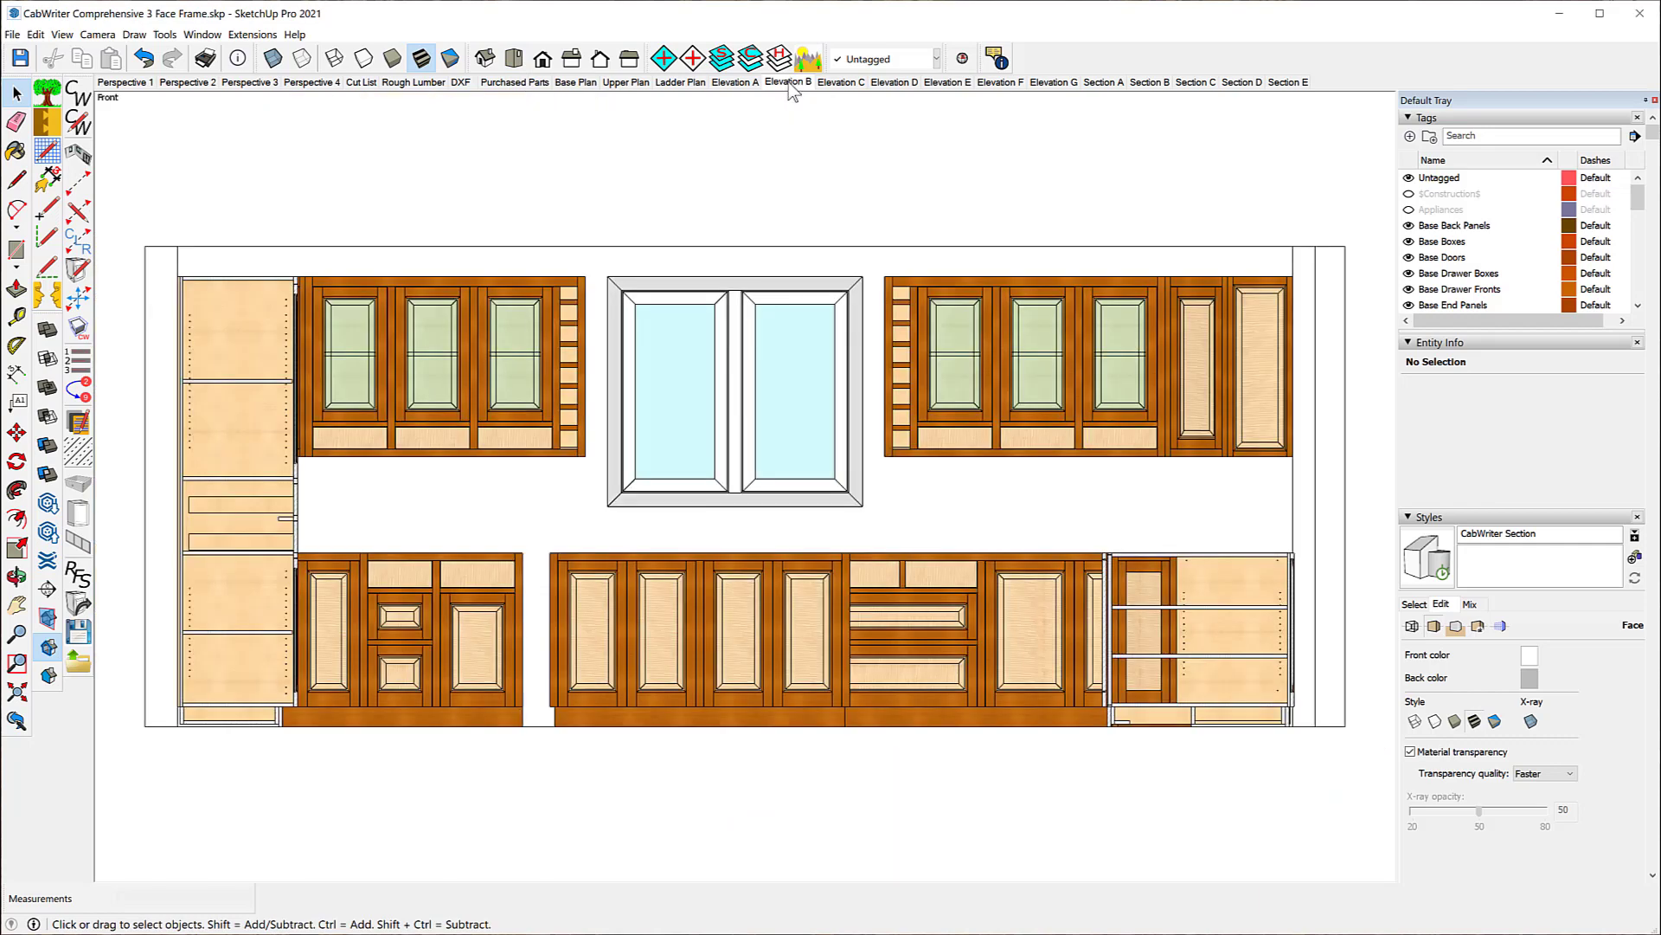
{"action": "left_click", "coordinate": [513, 58]}
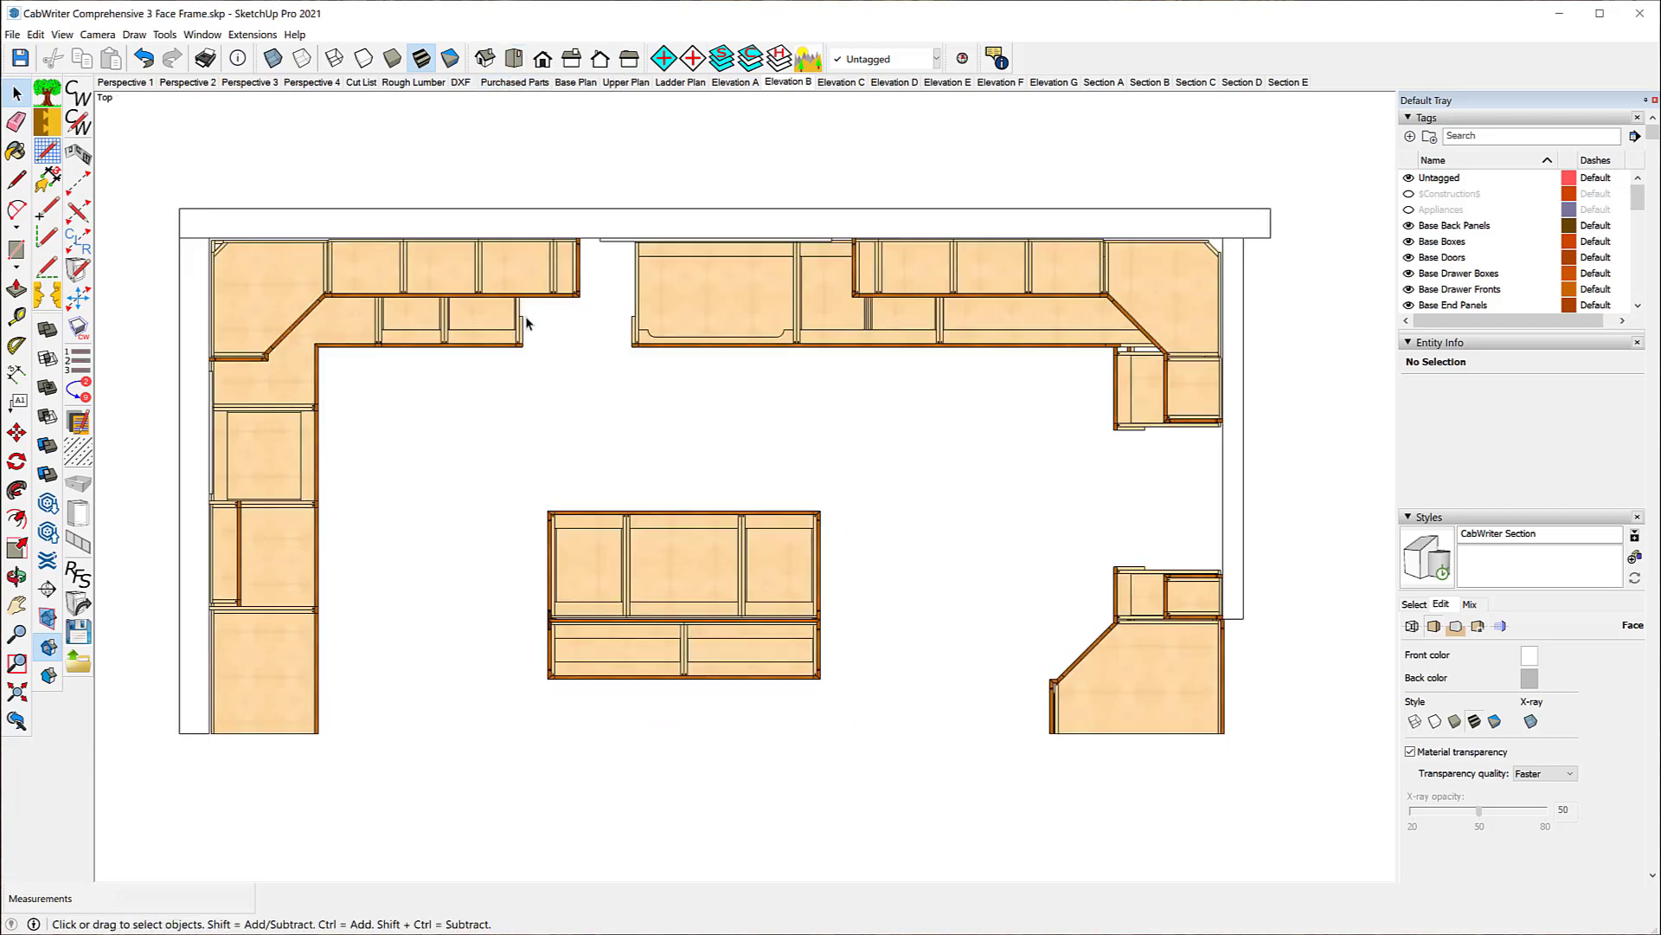
{"action": "scroll", "coordinate": [526, 322], "scroll_direction": "down", "scroll_amount": 1}
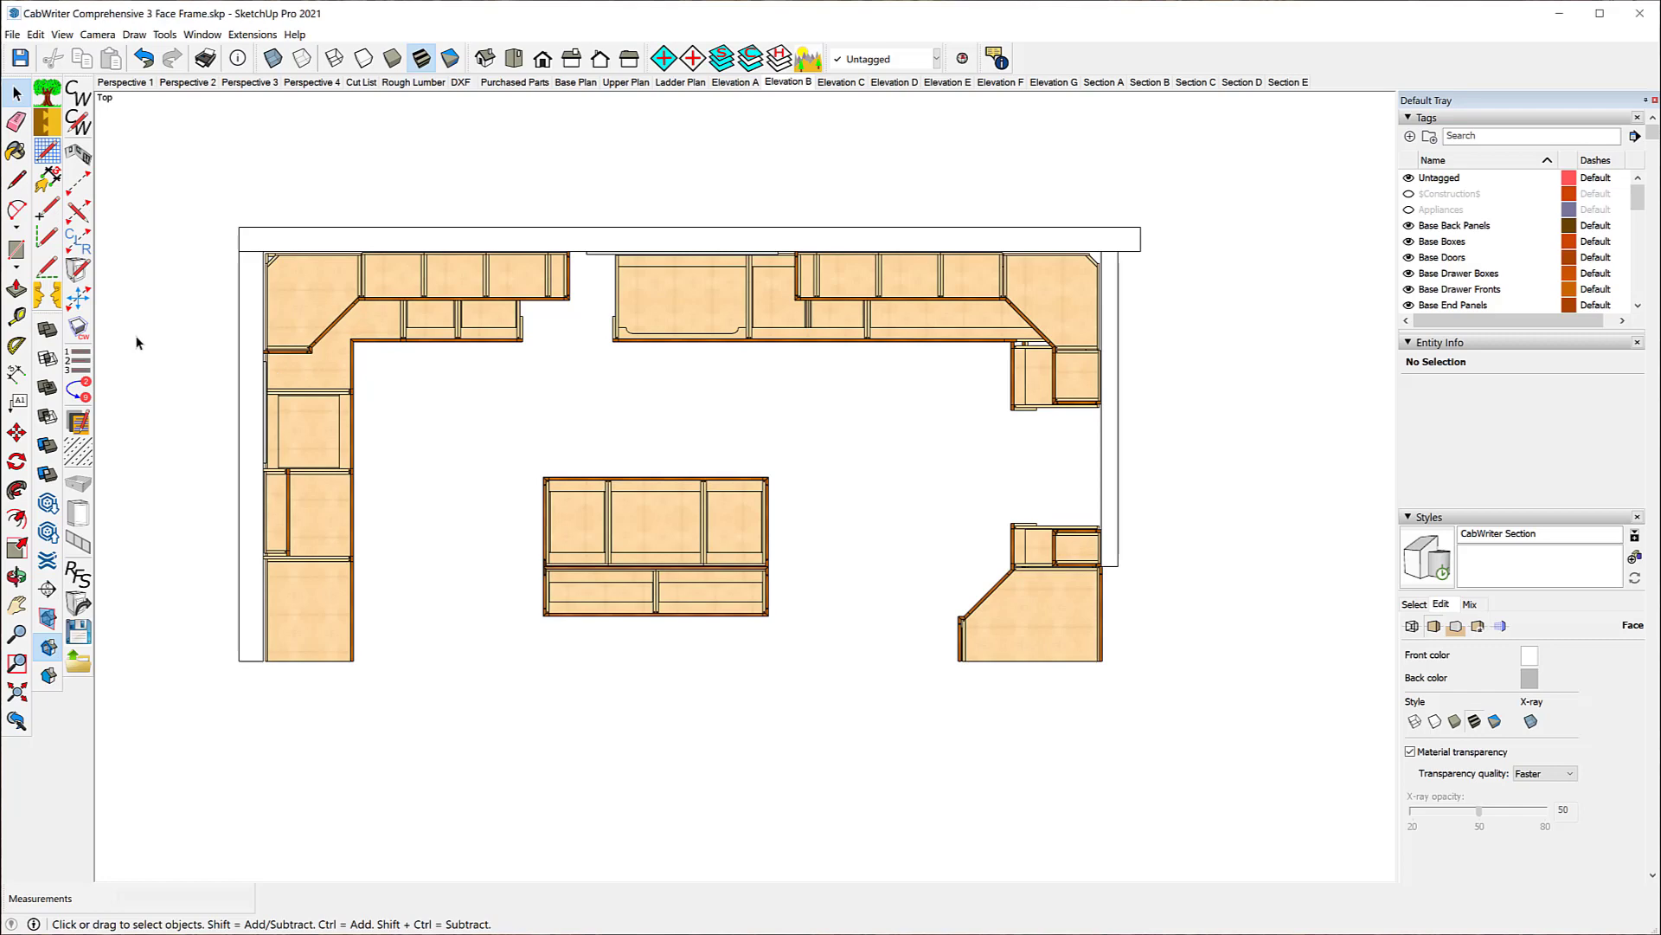
{"action": "key", "text": "ctrl+a"}
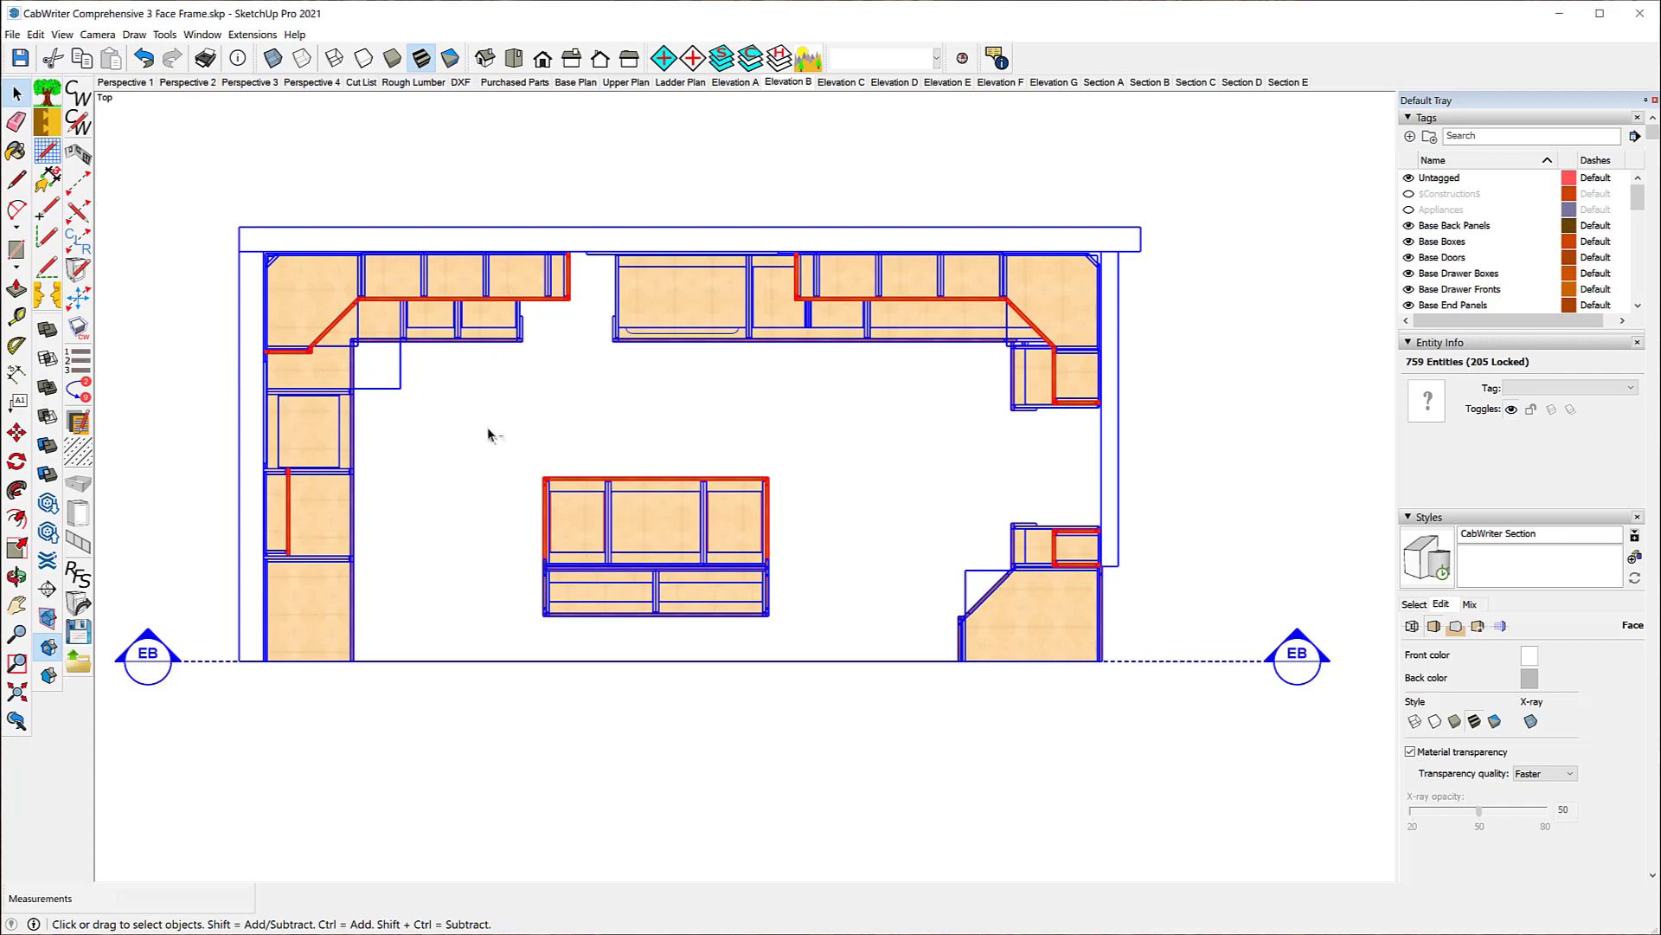
{"action": "left_click_drag", "start_coordinate": [488, 428], "coordinate": [809, 643]}
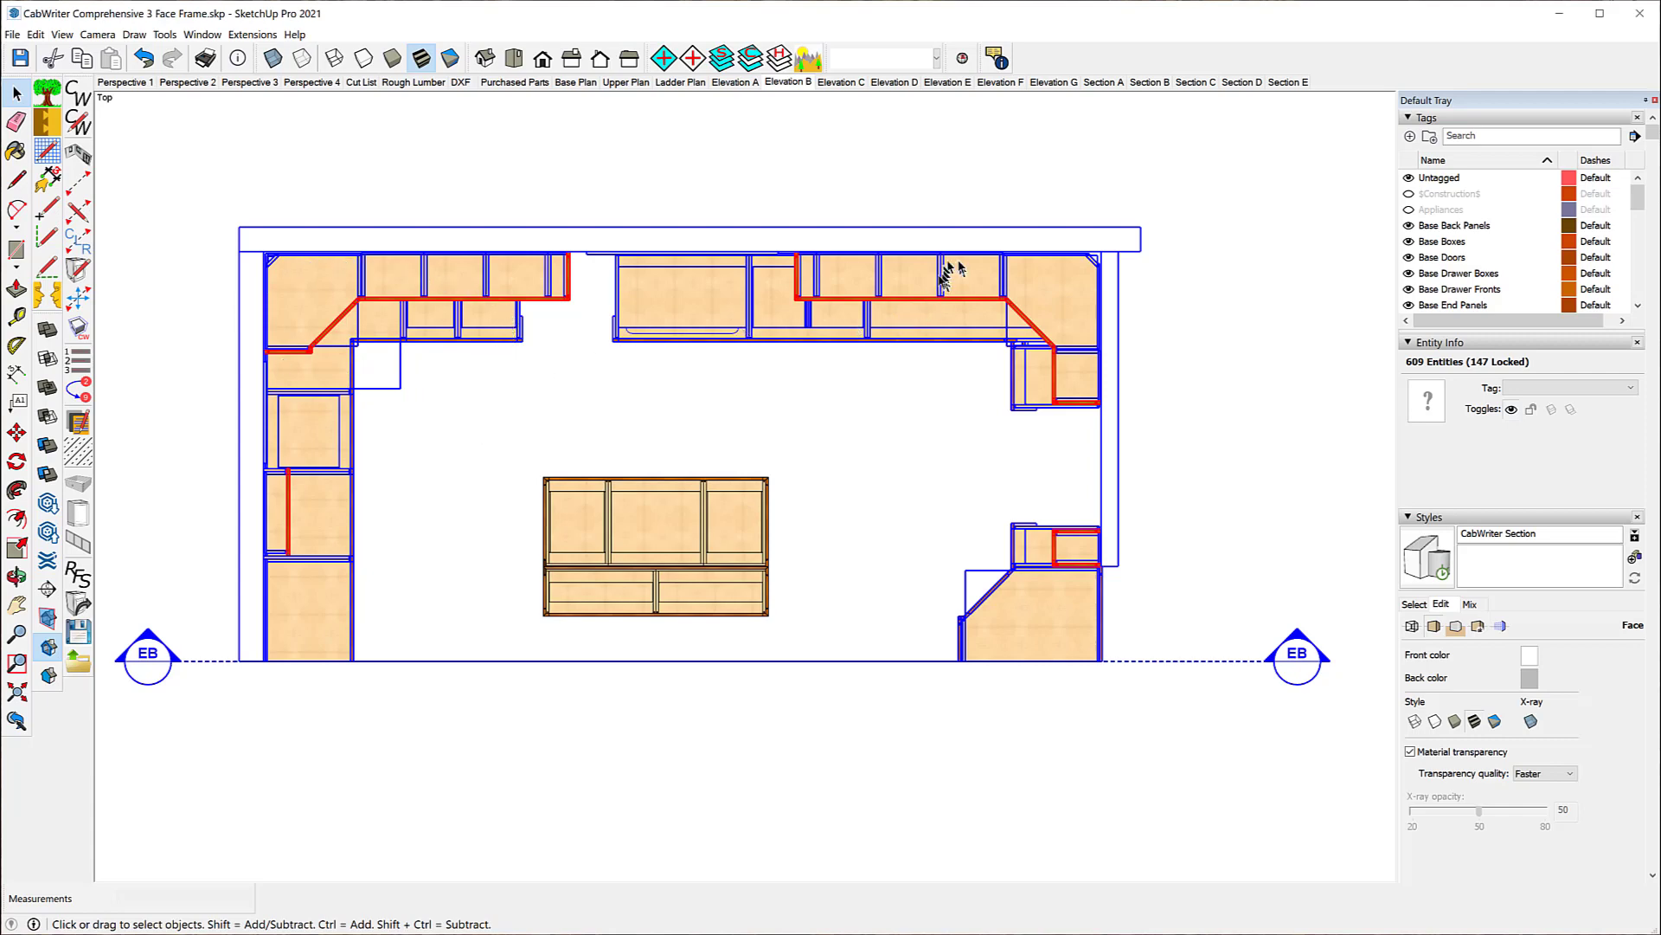
{"action": "right_click", "coordinate": [915, 285]}
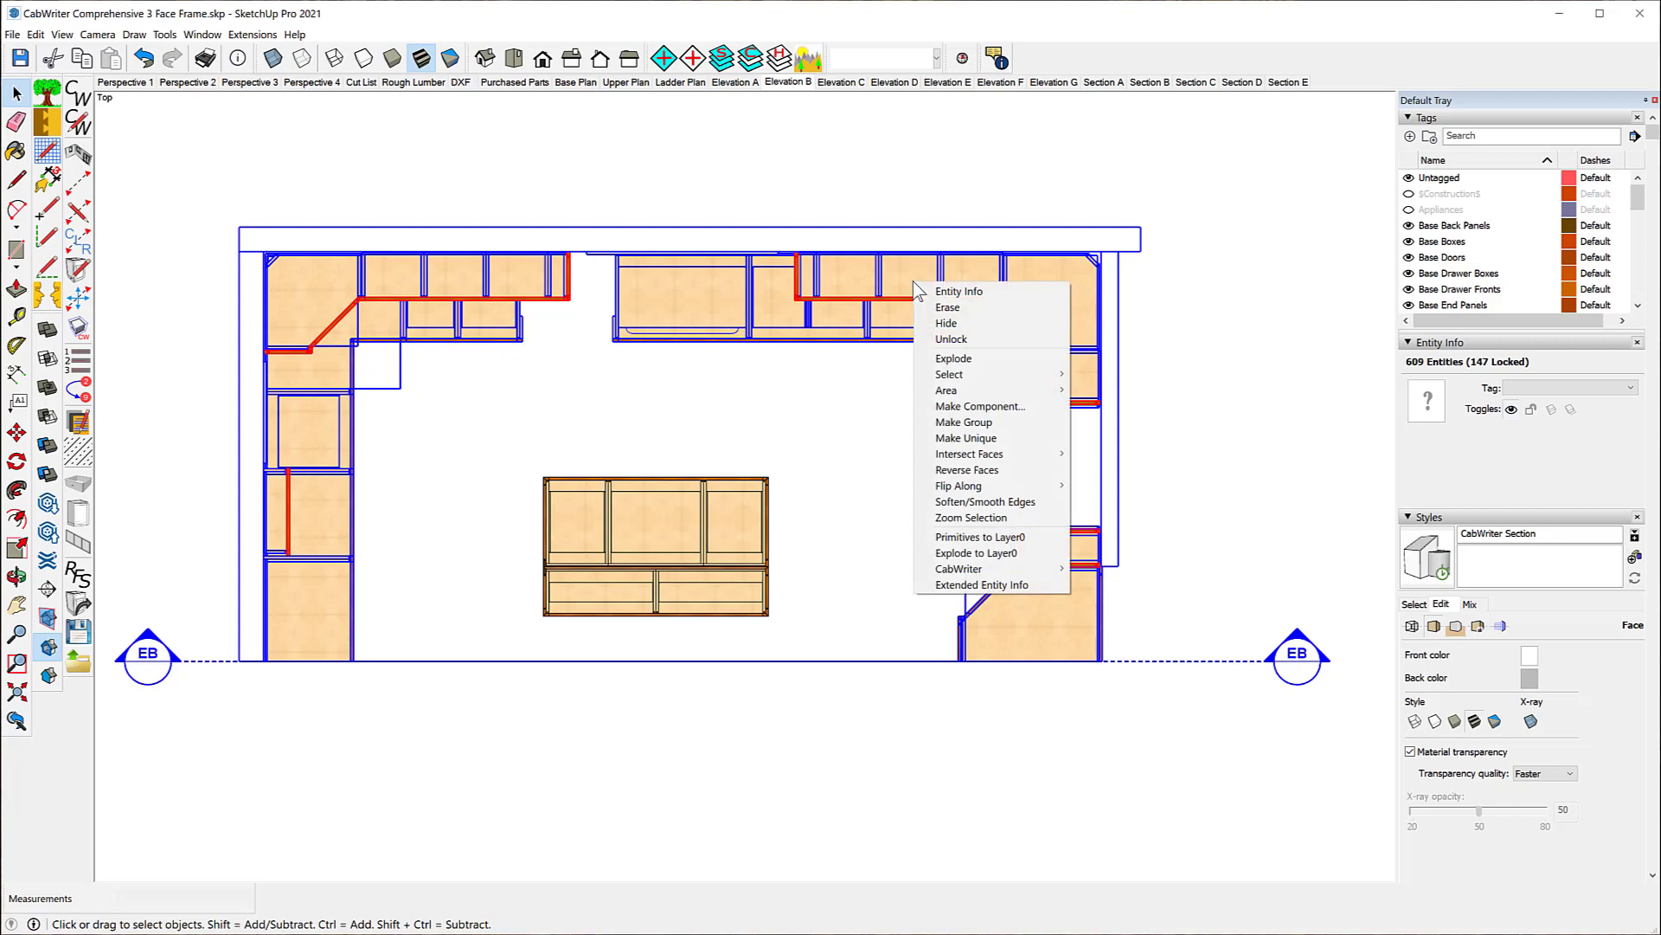
{"action": "left_click", "coordinate": [951, 339]}
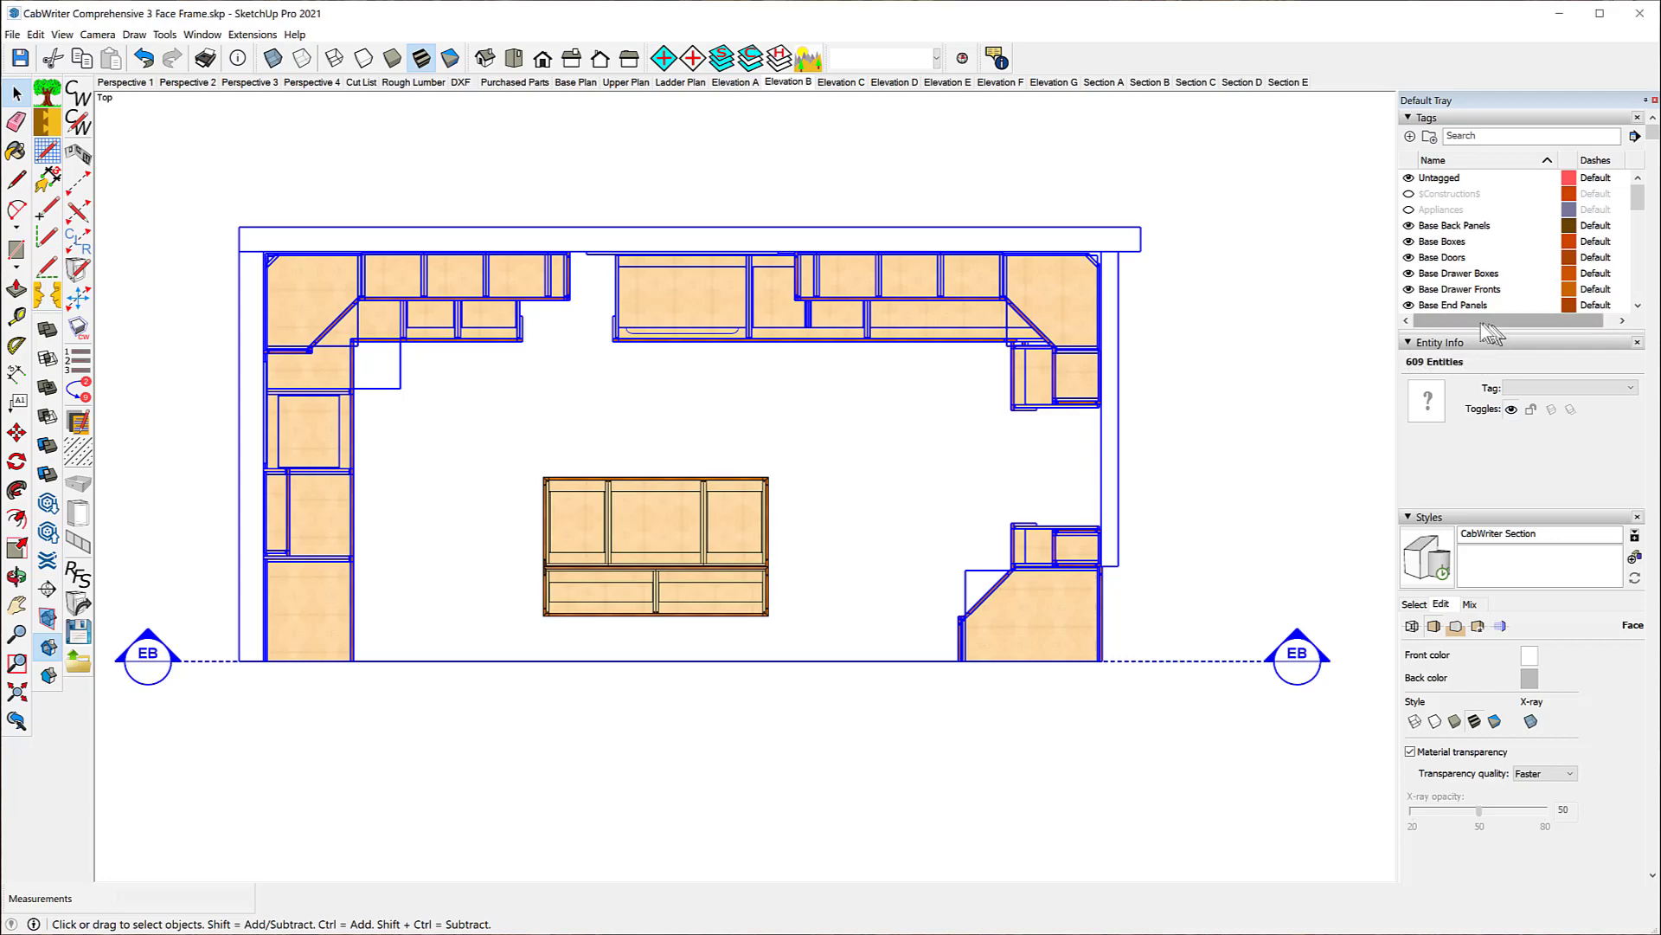
{"action": "left_click", "coordinate": [1512, 409]}
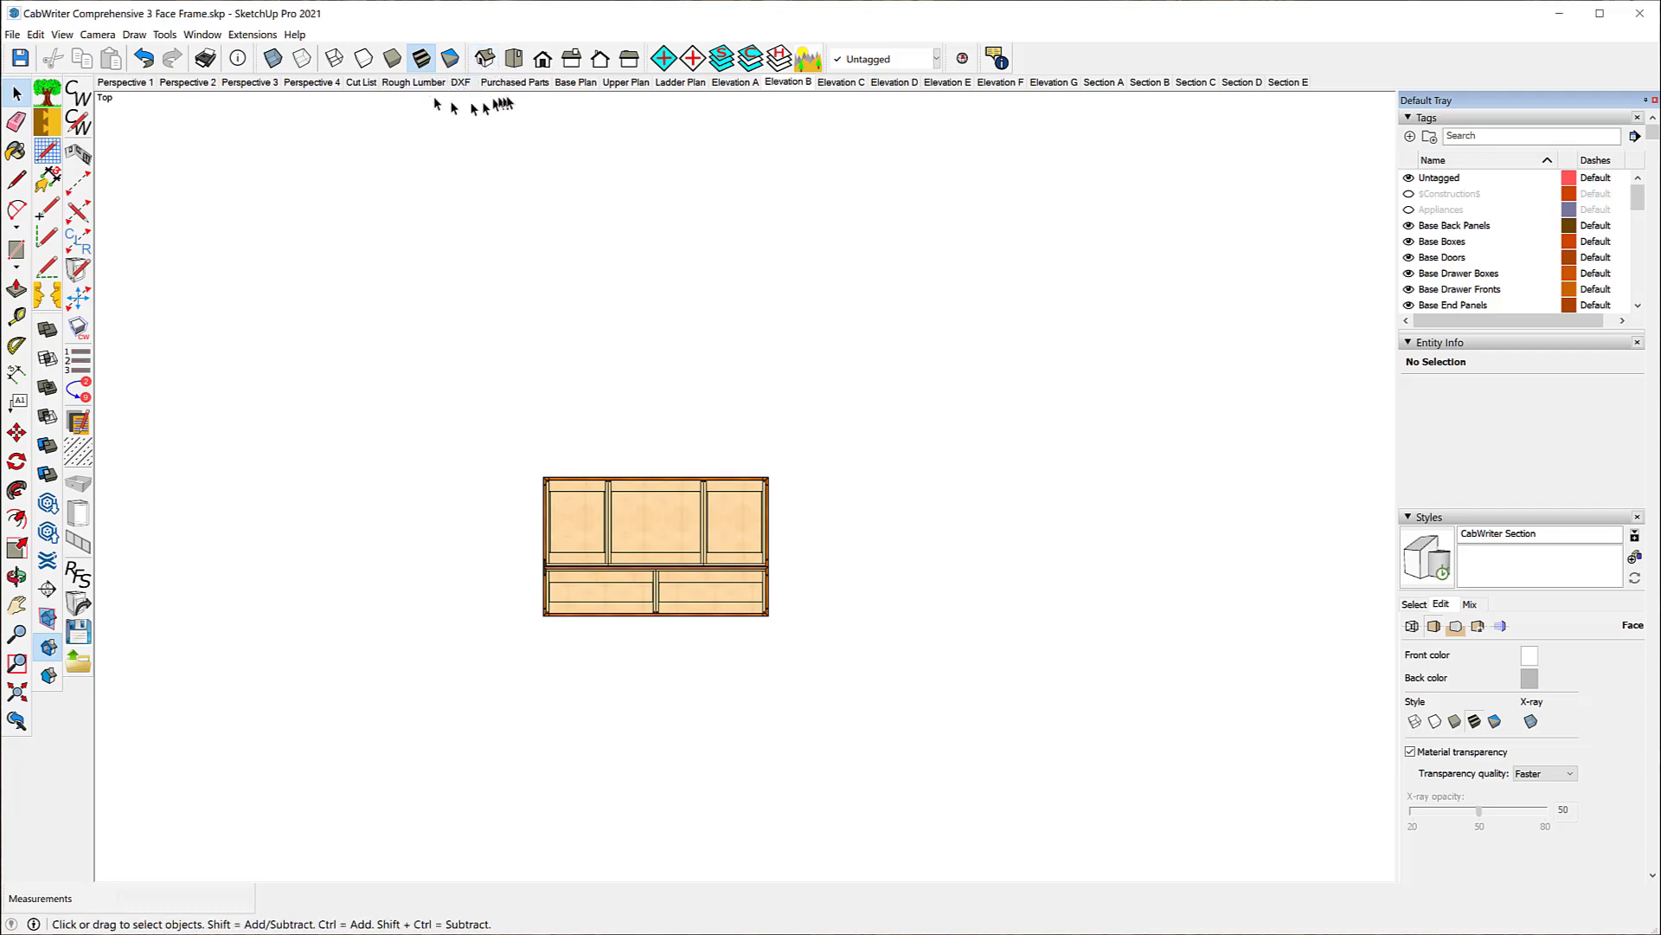
Step: Show the kitchen island from the front, fit it in the view with a margin around it, and update the Elevation B scene
{"action": "left_click", "coordinate": [544, 60]}
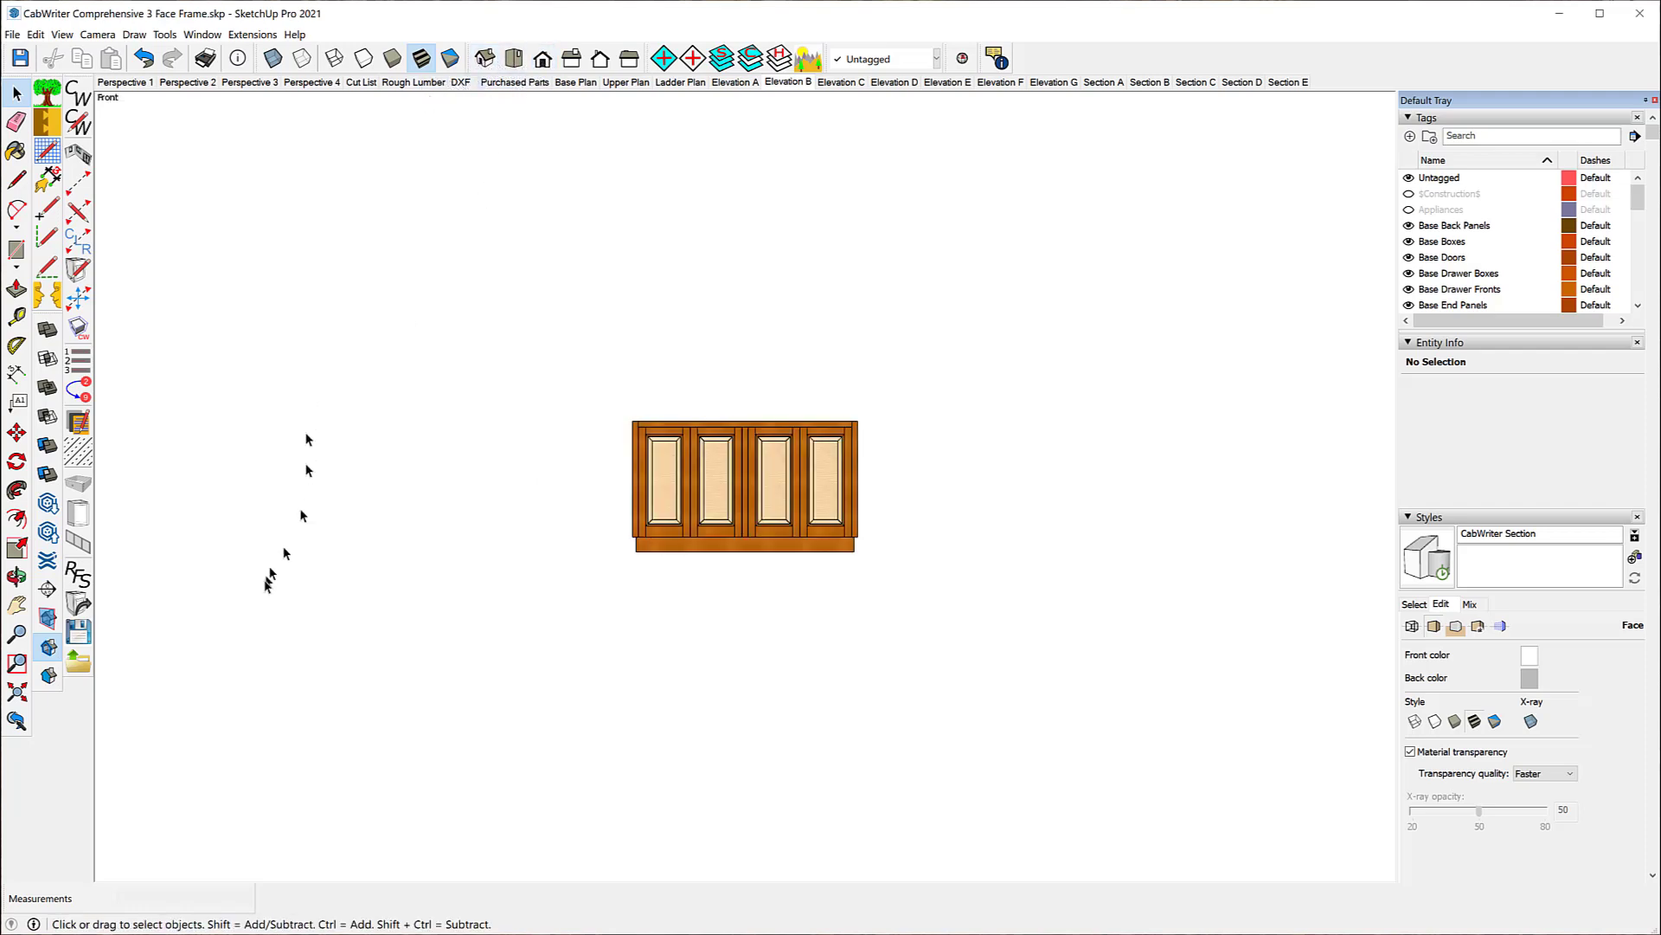
{"action": "left_click", "coordinate": [17, 692]}
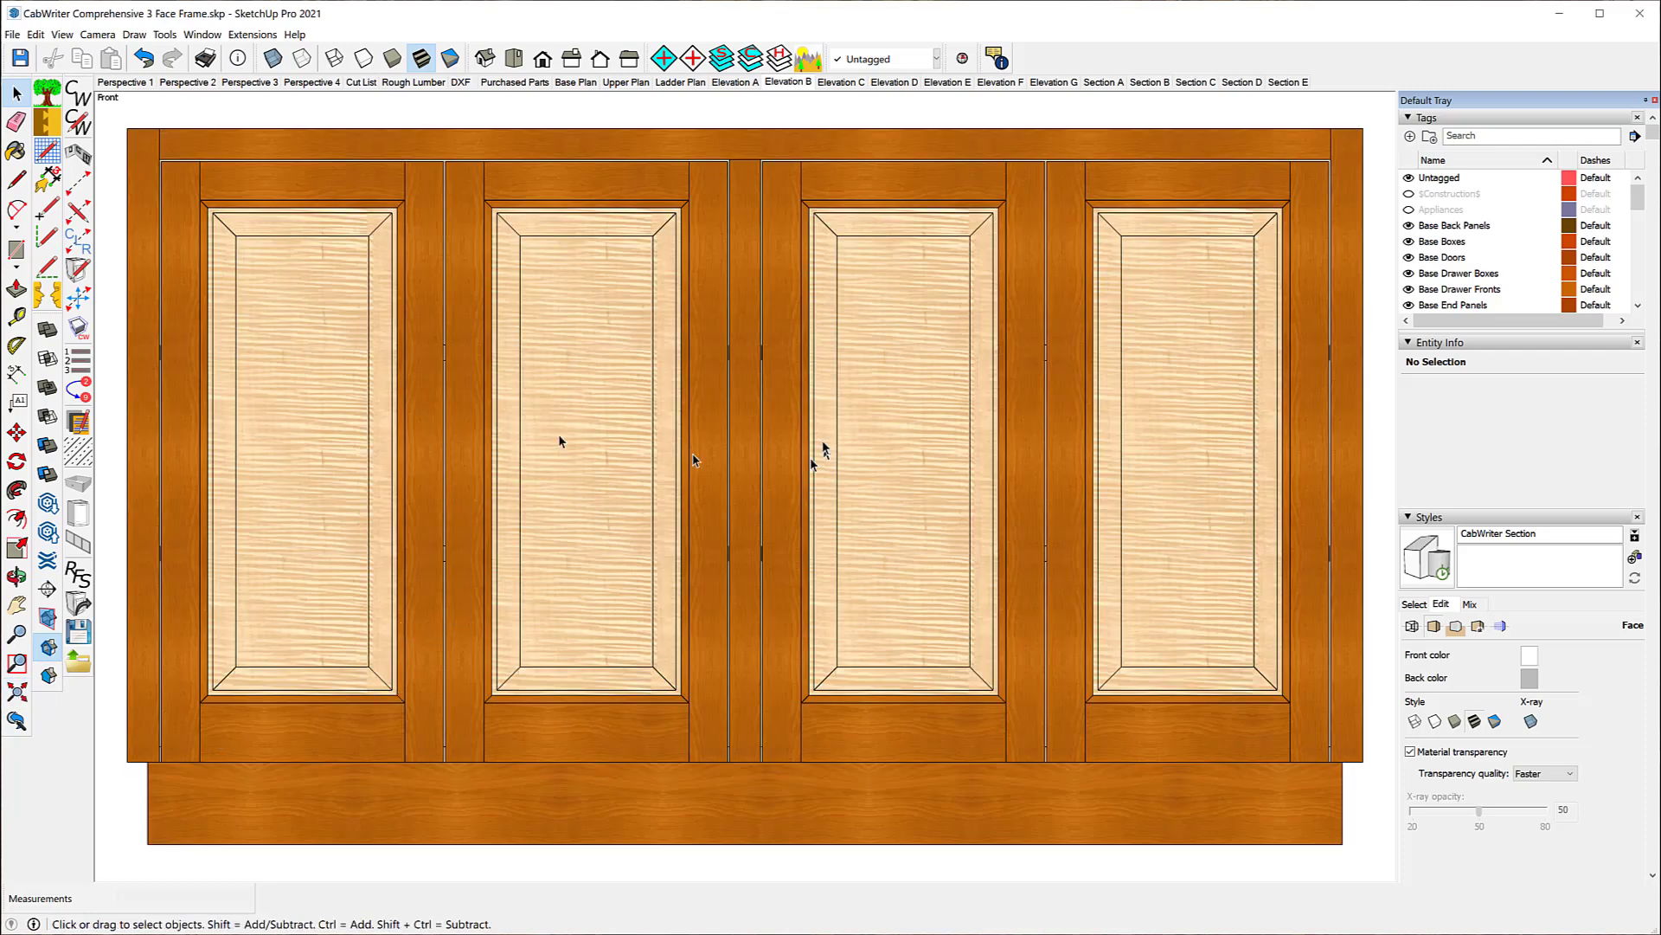
{"action": "scroll", "coordinate": [860, 453], "scroll_direction": "down", "scroll_amount": 1}
{"action": "scroll", "coordinate": [860, 457], "scroll_direction": "down", "scroll_amount": 1}
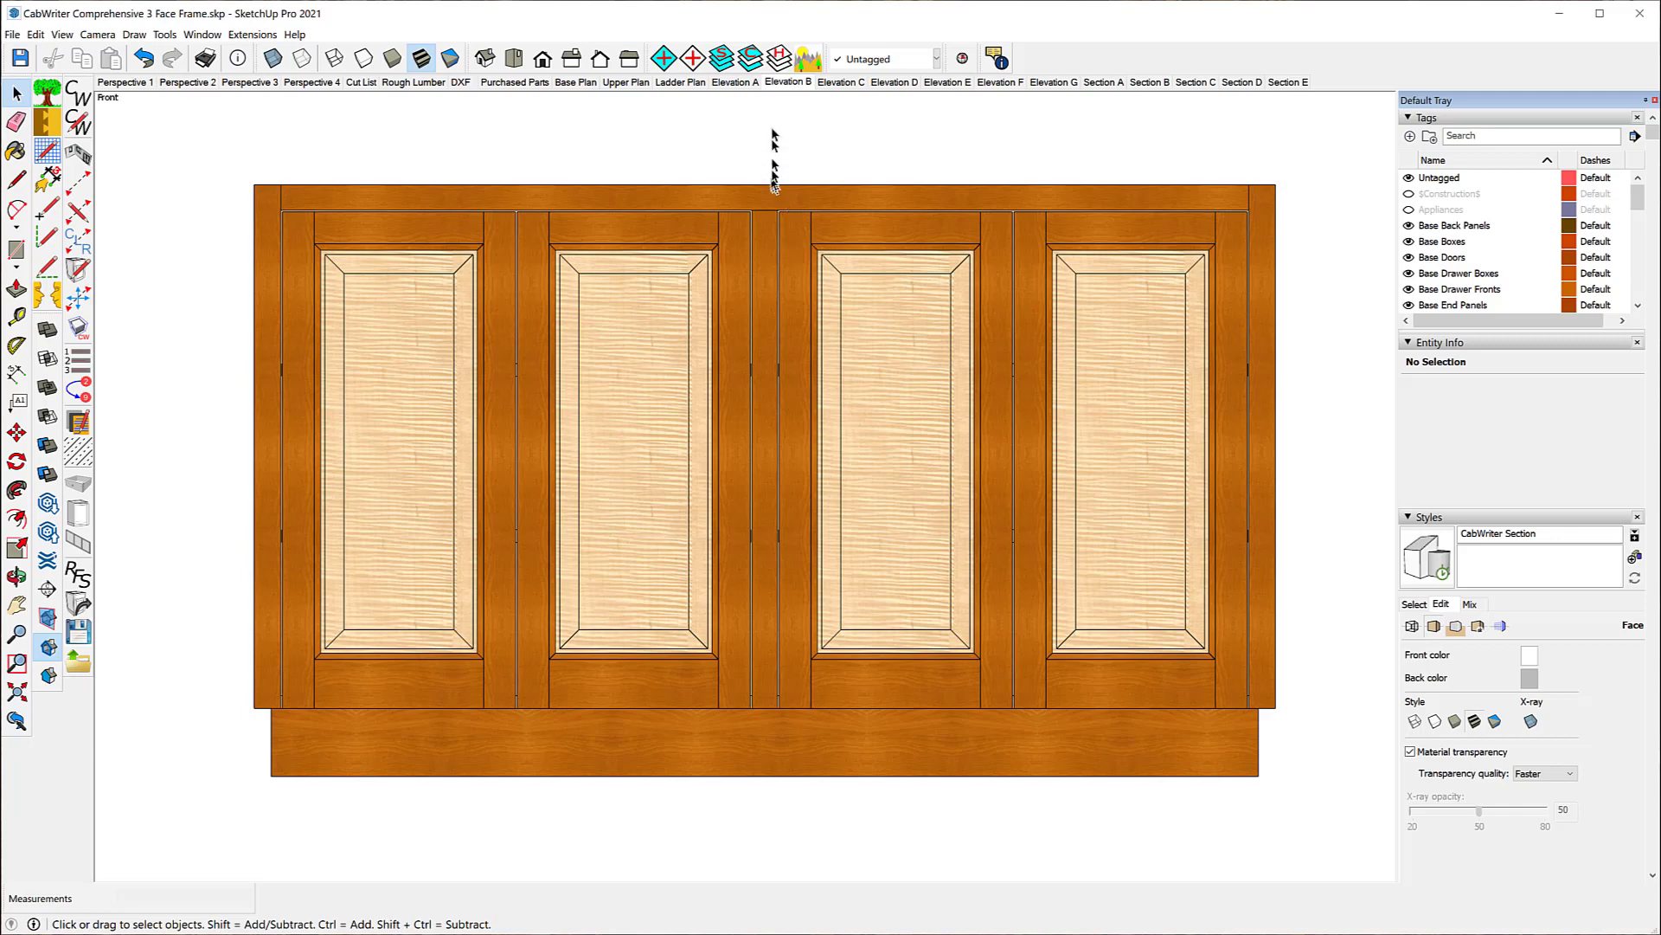
{"action": "right_click", "coordinate": [787, 87]}
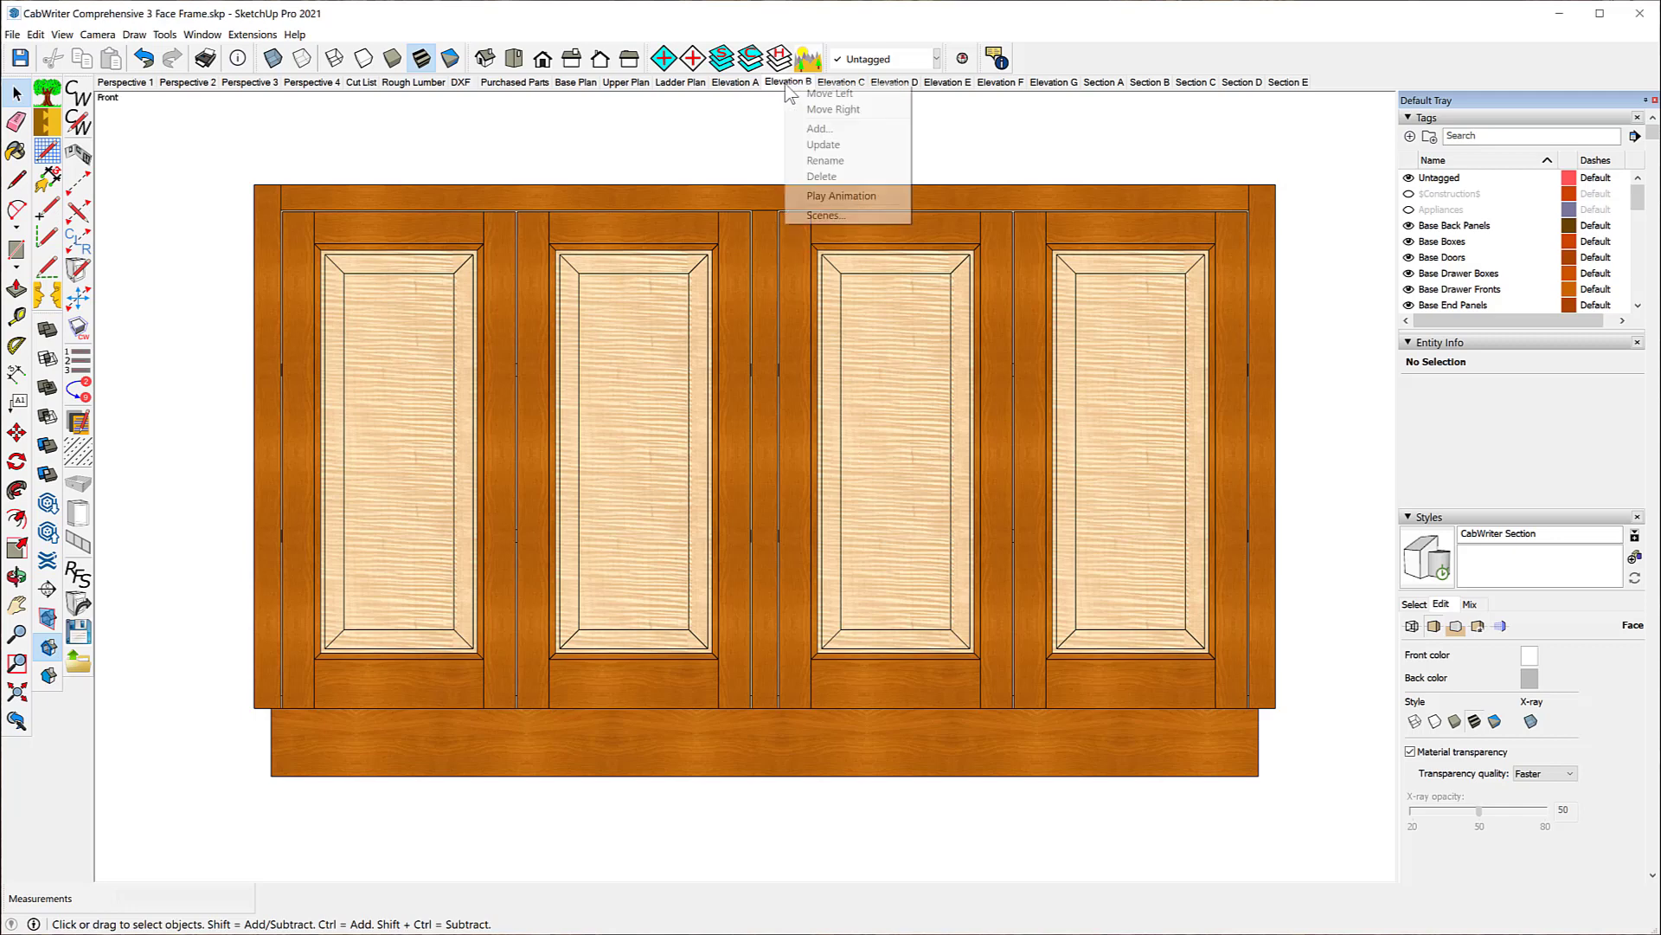
{"action": "left_click", "coordinate": [833, 145]}
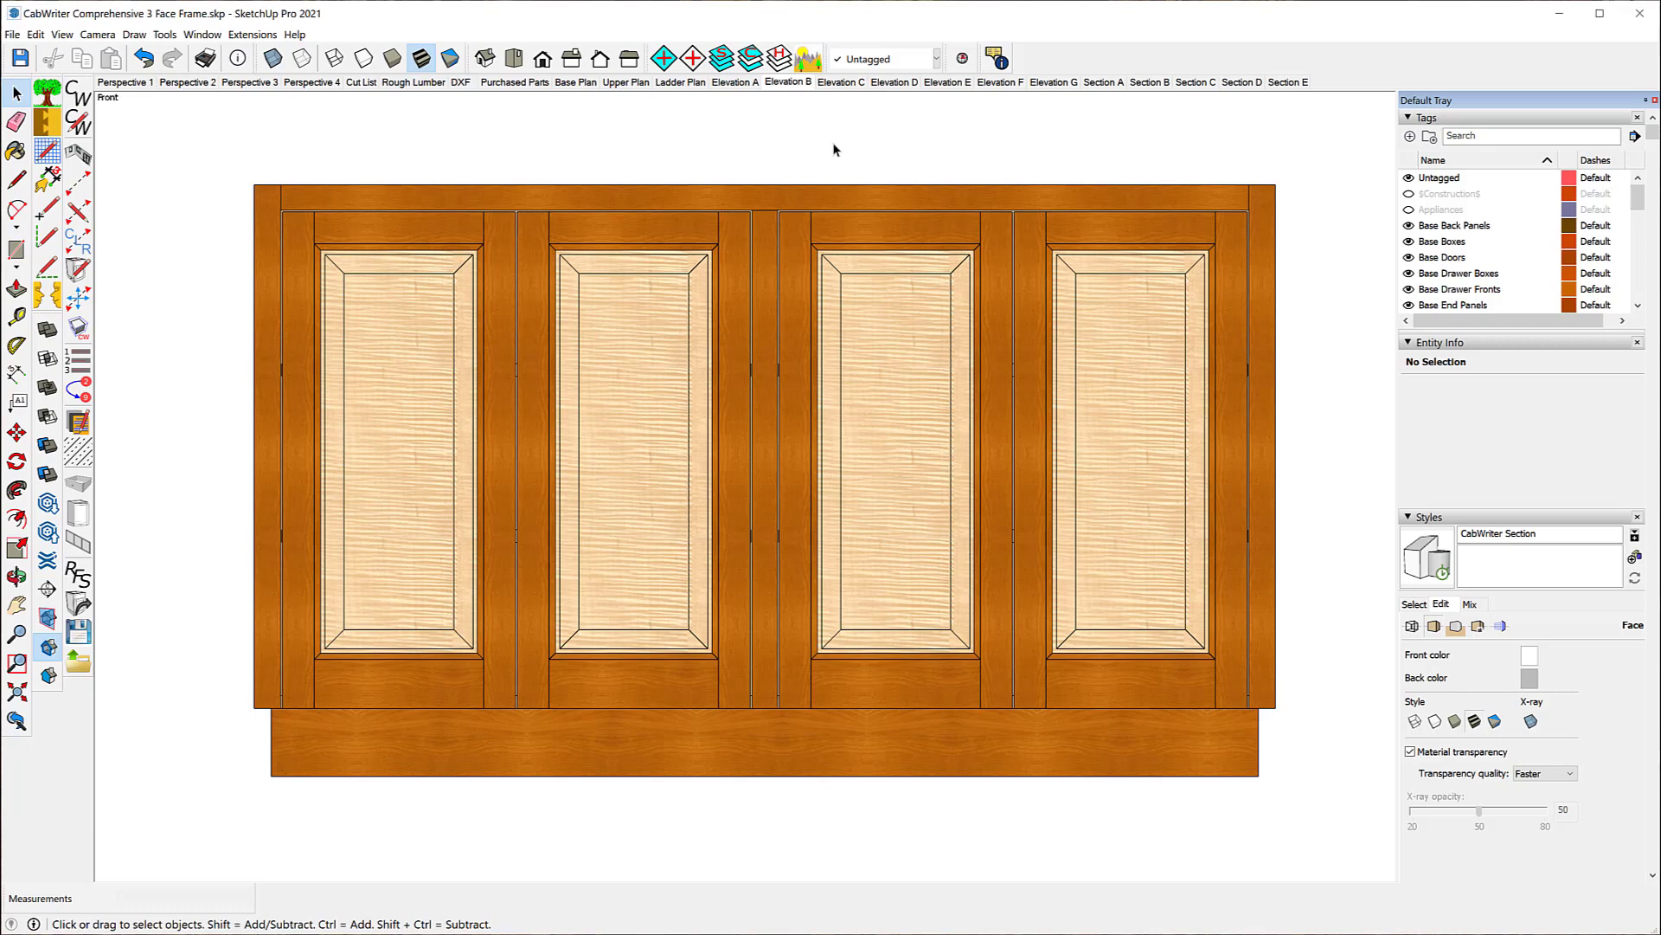
Step: Check the updated Elevation B scene by switching between it and the Elevation A and Elevation C scenes
{"action": "left_click", "coordinate": [727, 85]}
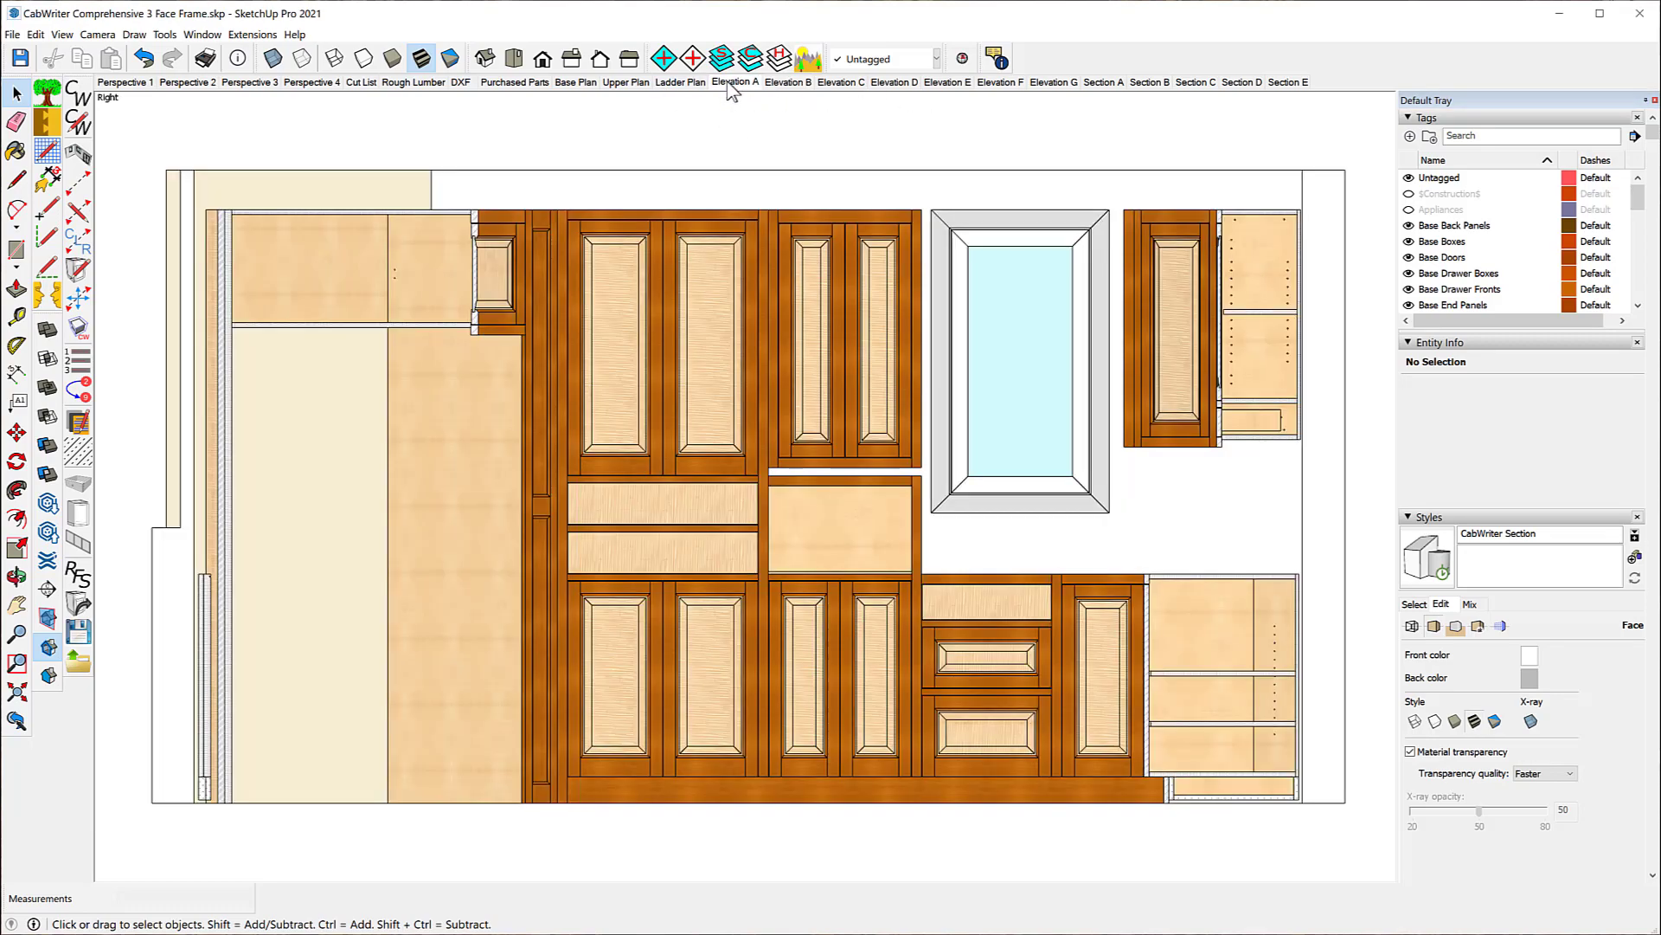
{"action": "left_click", "coordinate": [788, 84]}
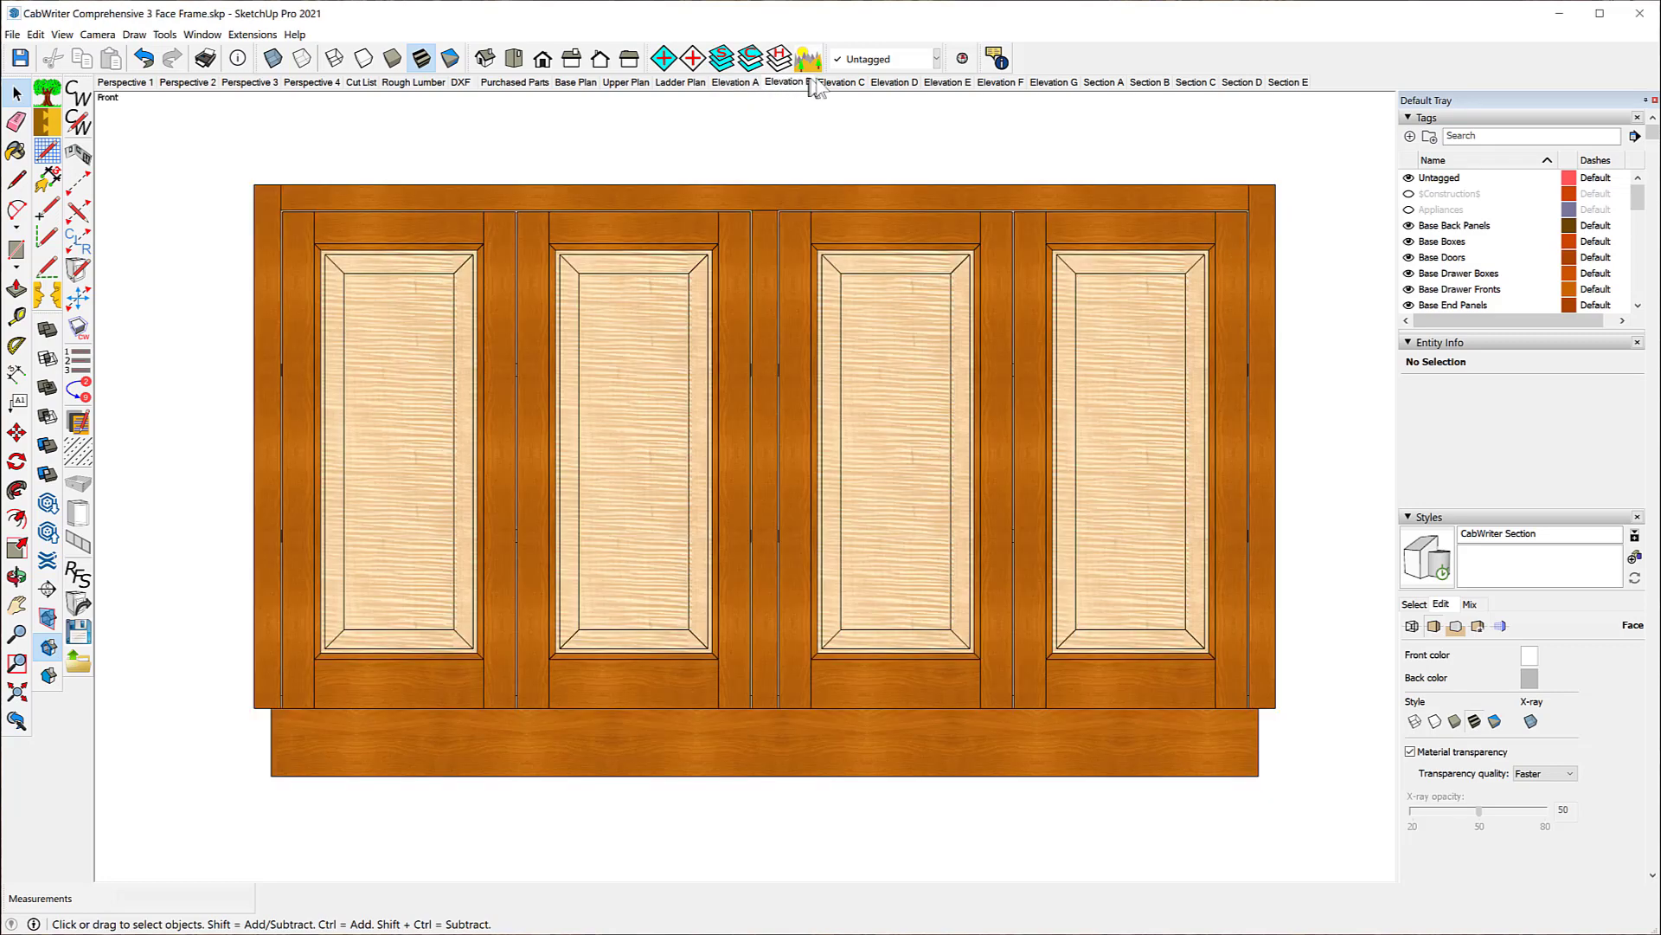
{"action": "left_click", "coordinate": [845, 86]}
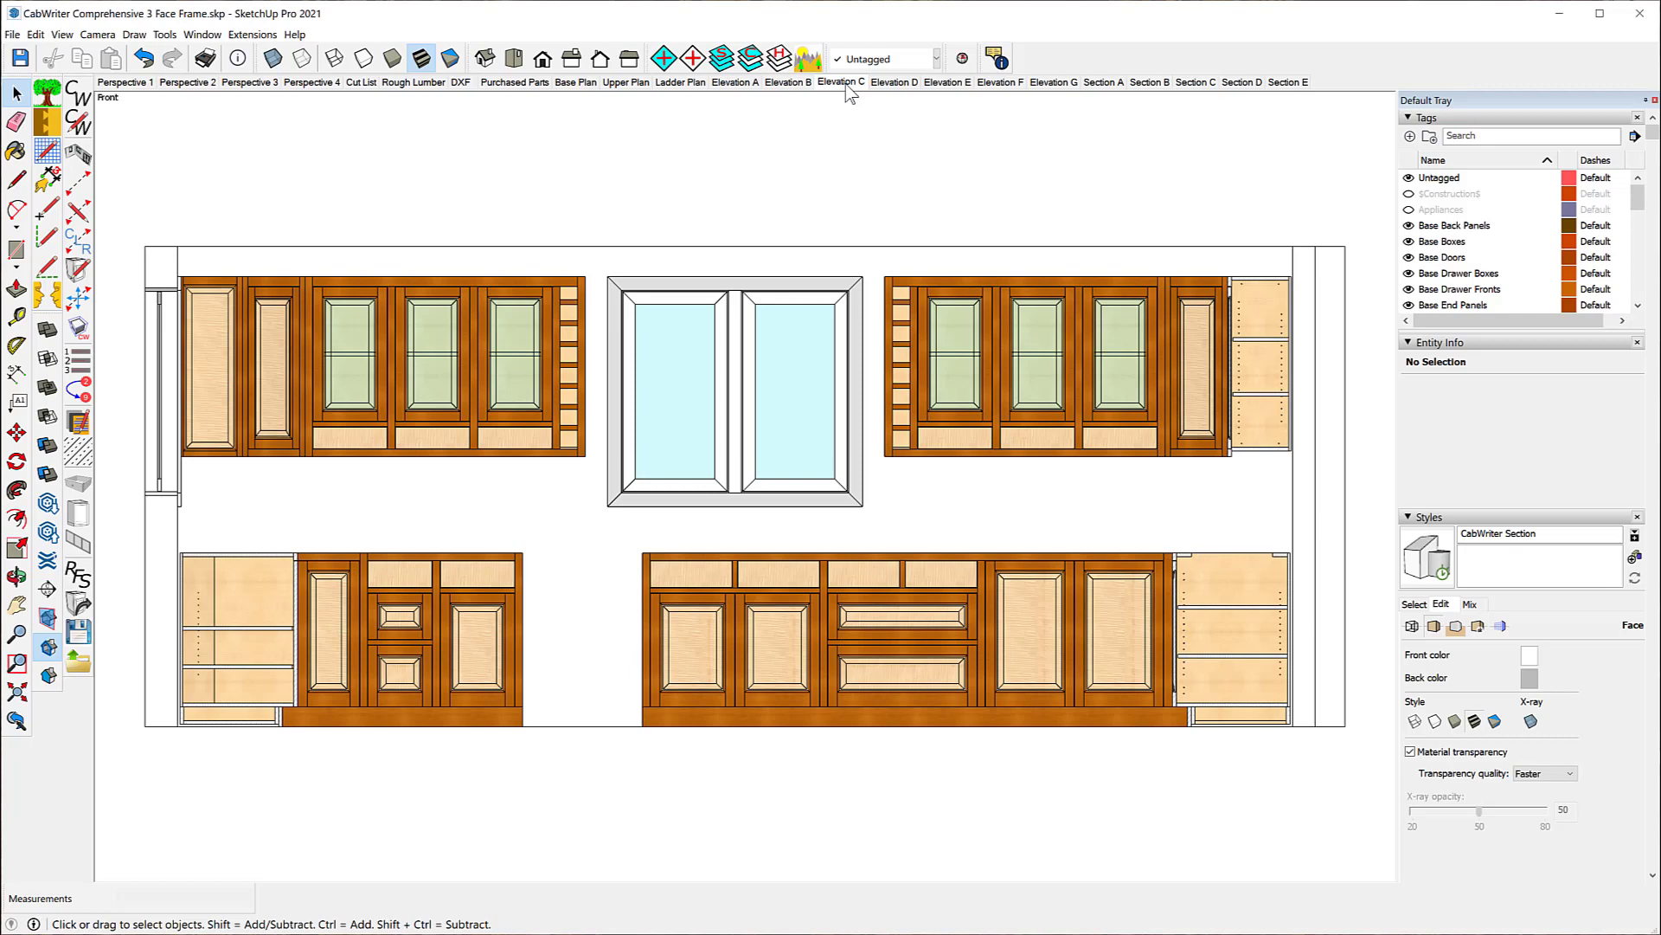
{"action": "left_click", "coordinate": [788, 84]}
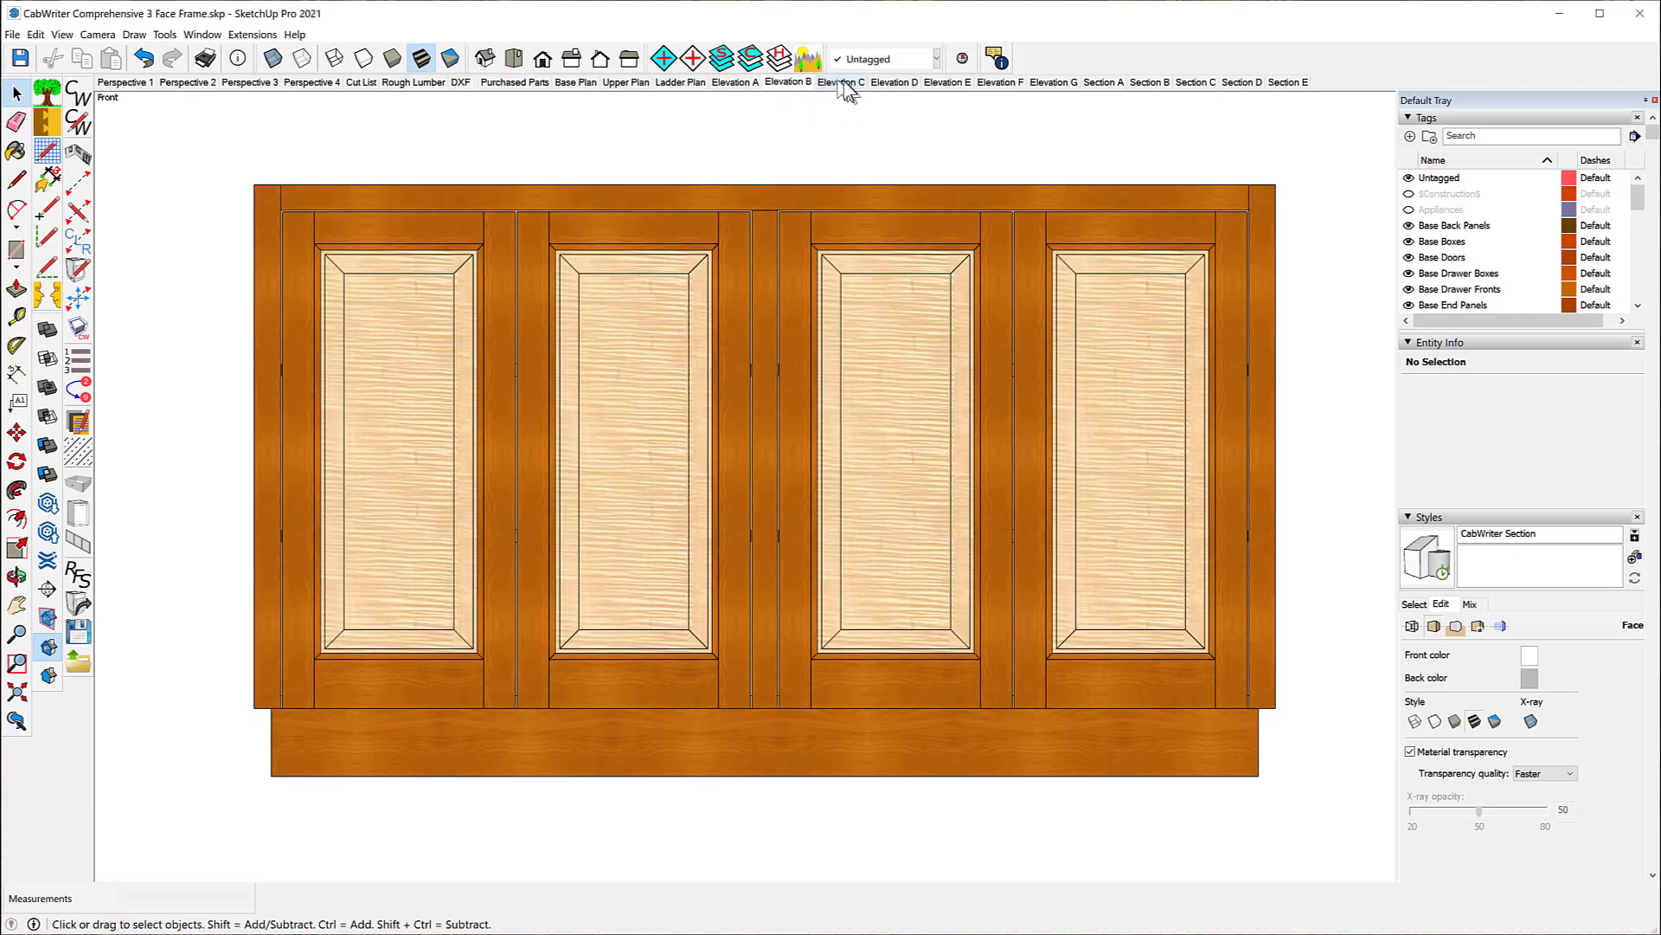
{"action": "left_click", "coordinate": [843, 84]}
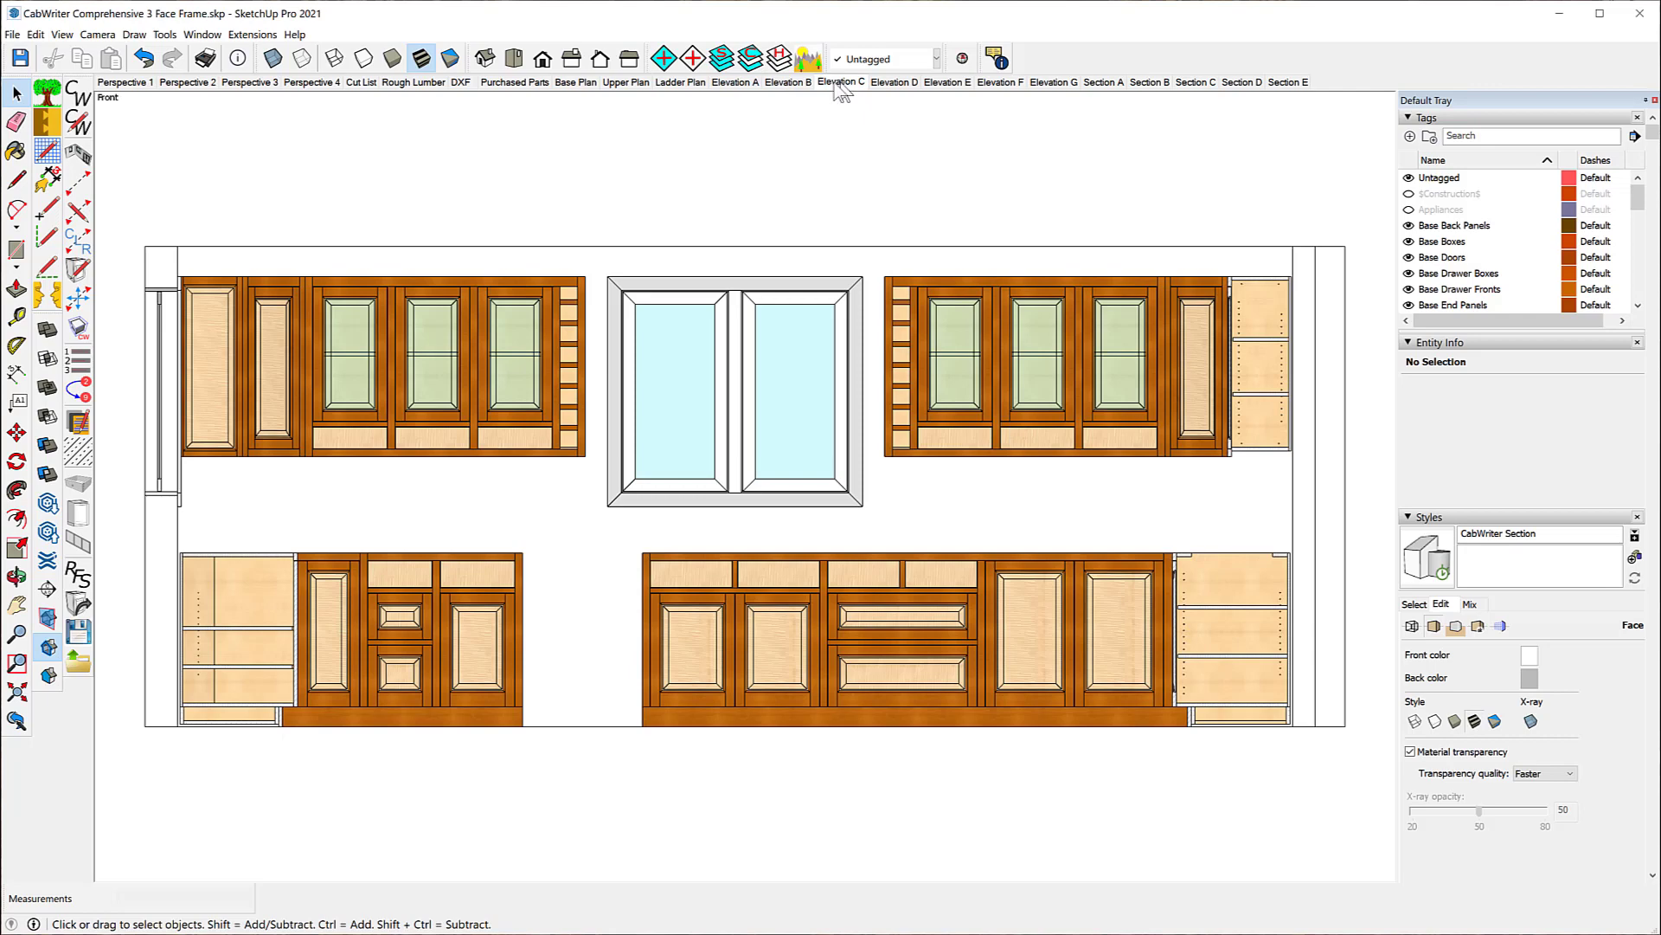
{"action": "left_click", "coordinate": [786, 83]}
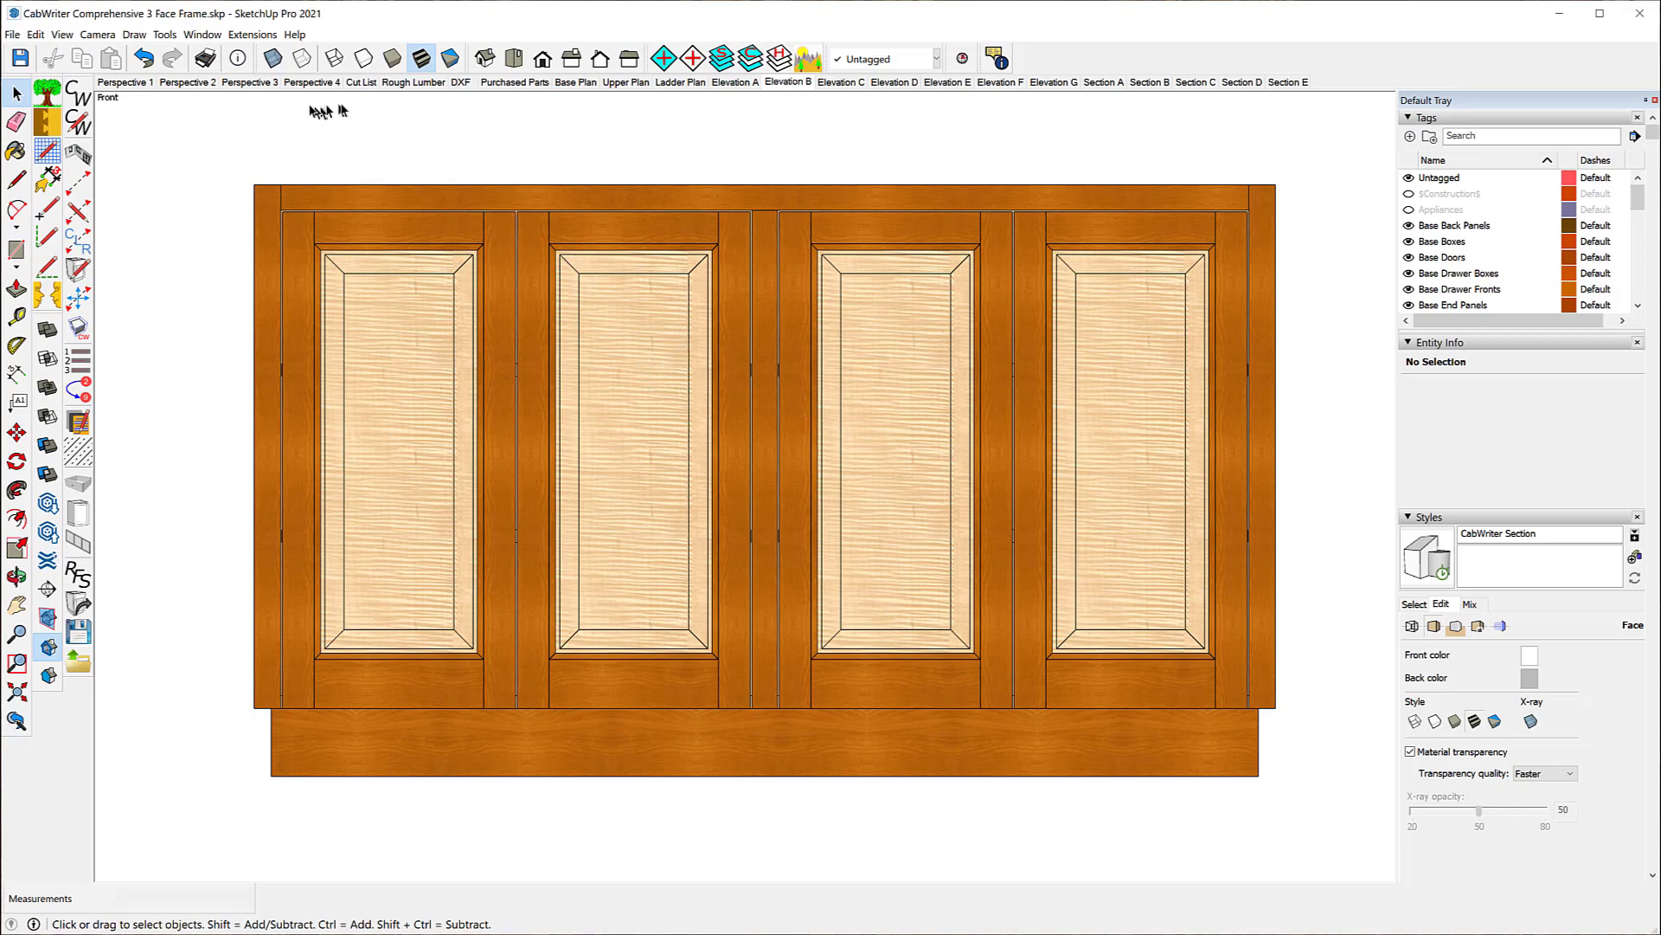
Step: Review the Cut List, Rough Lumber, DXF and Purchased Parts scenes one after another
{"action": "left_click", "coordinate": [362, 84]}
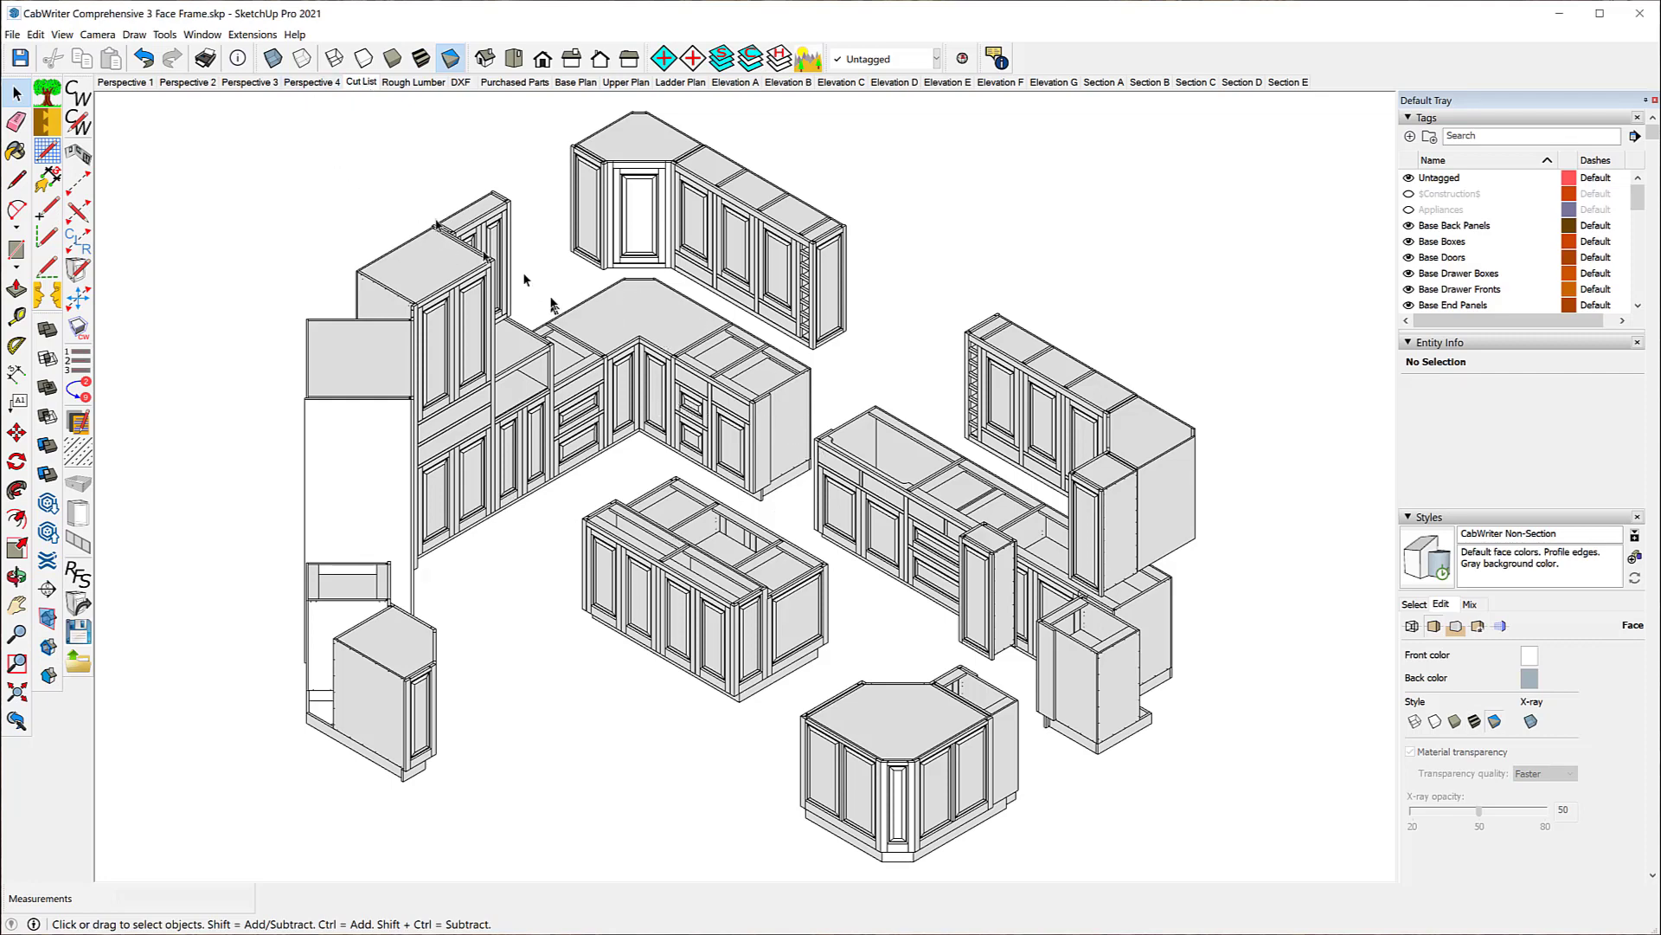
{"action": "left_click", "coordinate": [413, 83]}
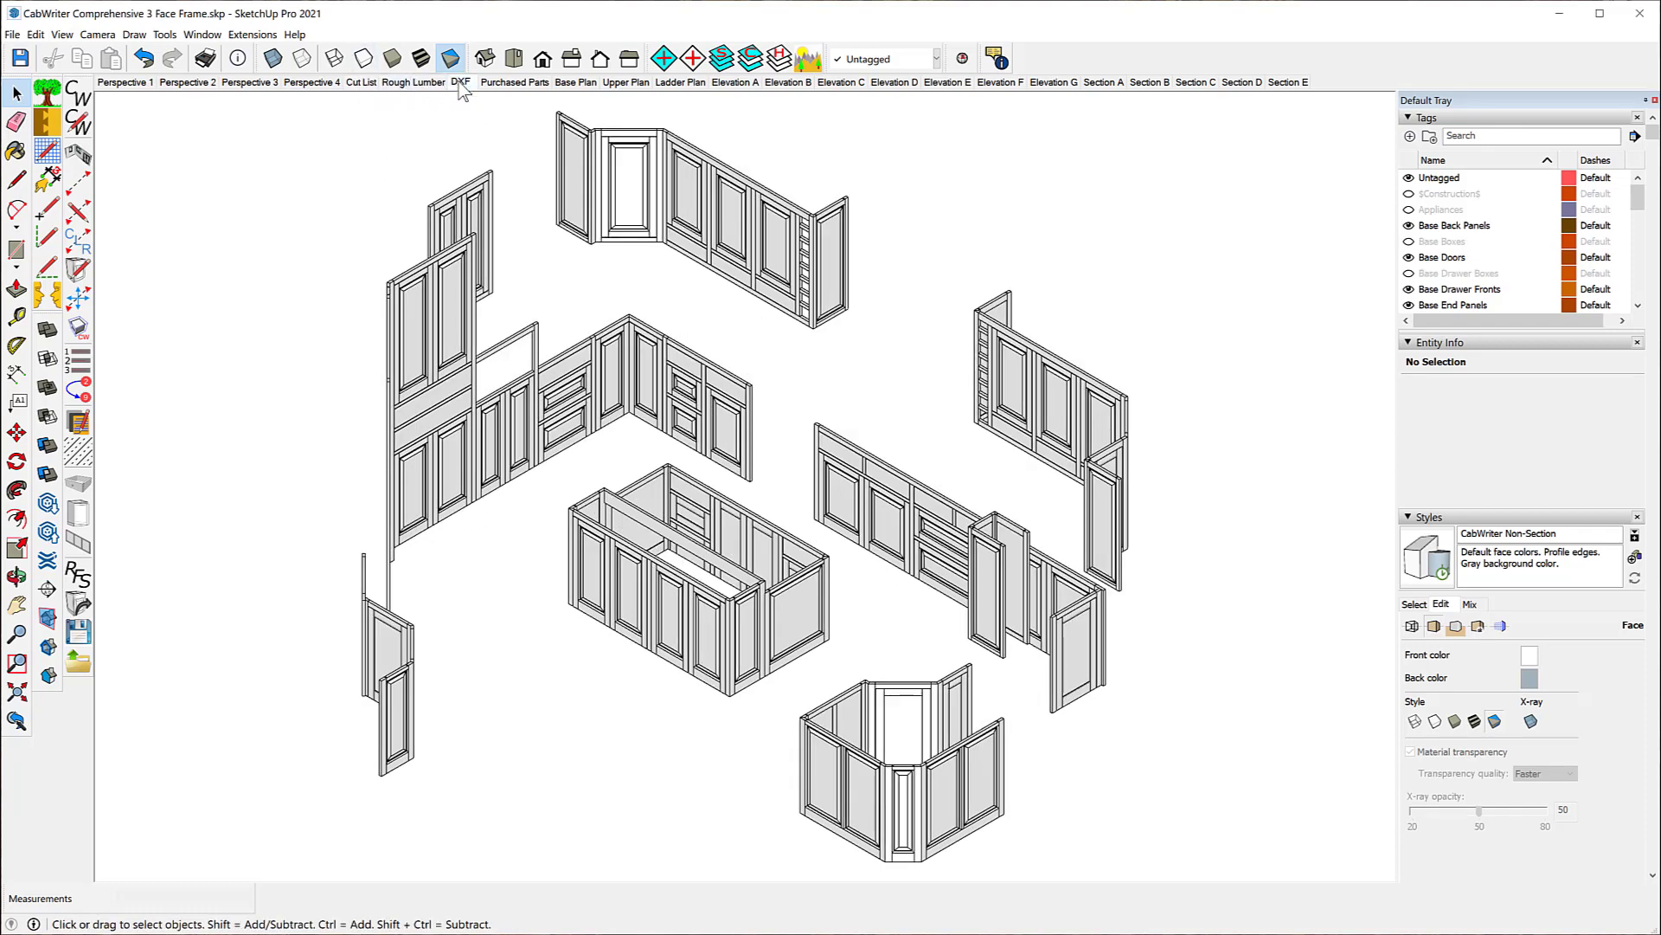
{"action": "left_click", "coordinate": [460, 83]}
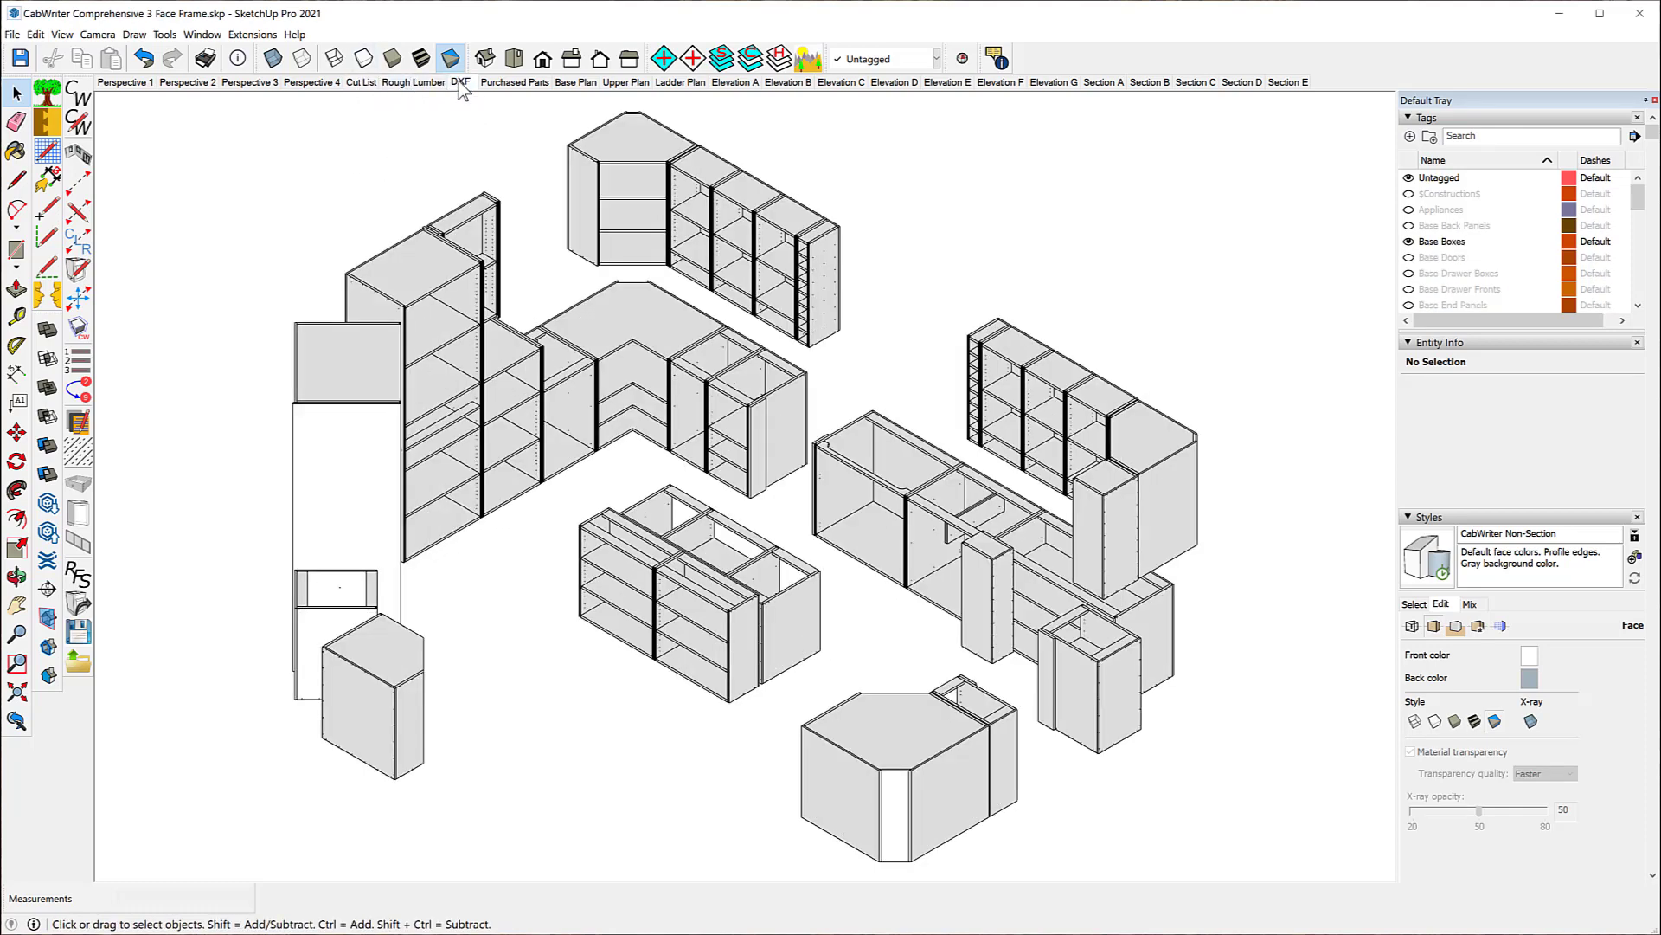
{"action": "left_click", "coordinate": [512, 83]}
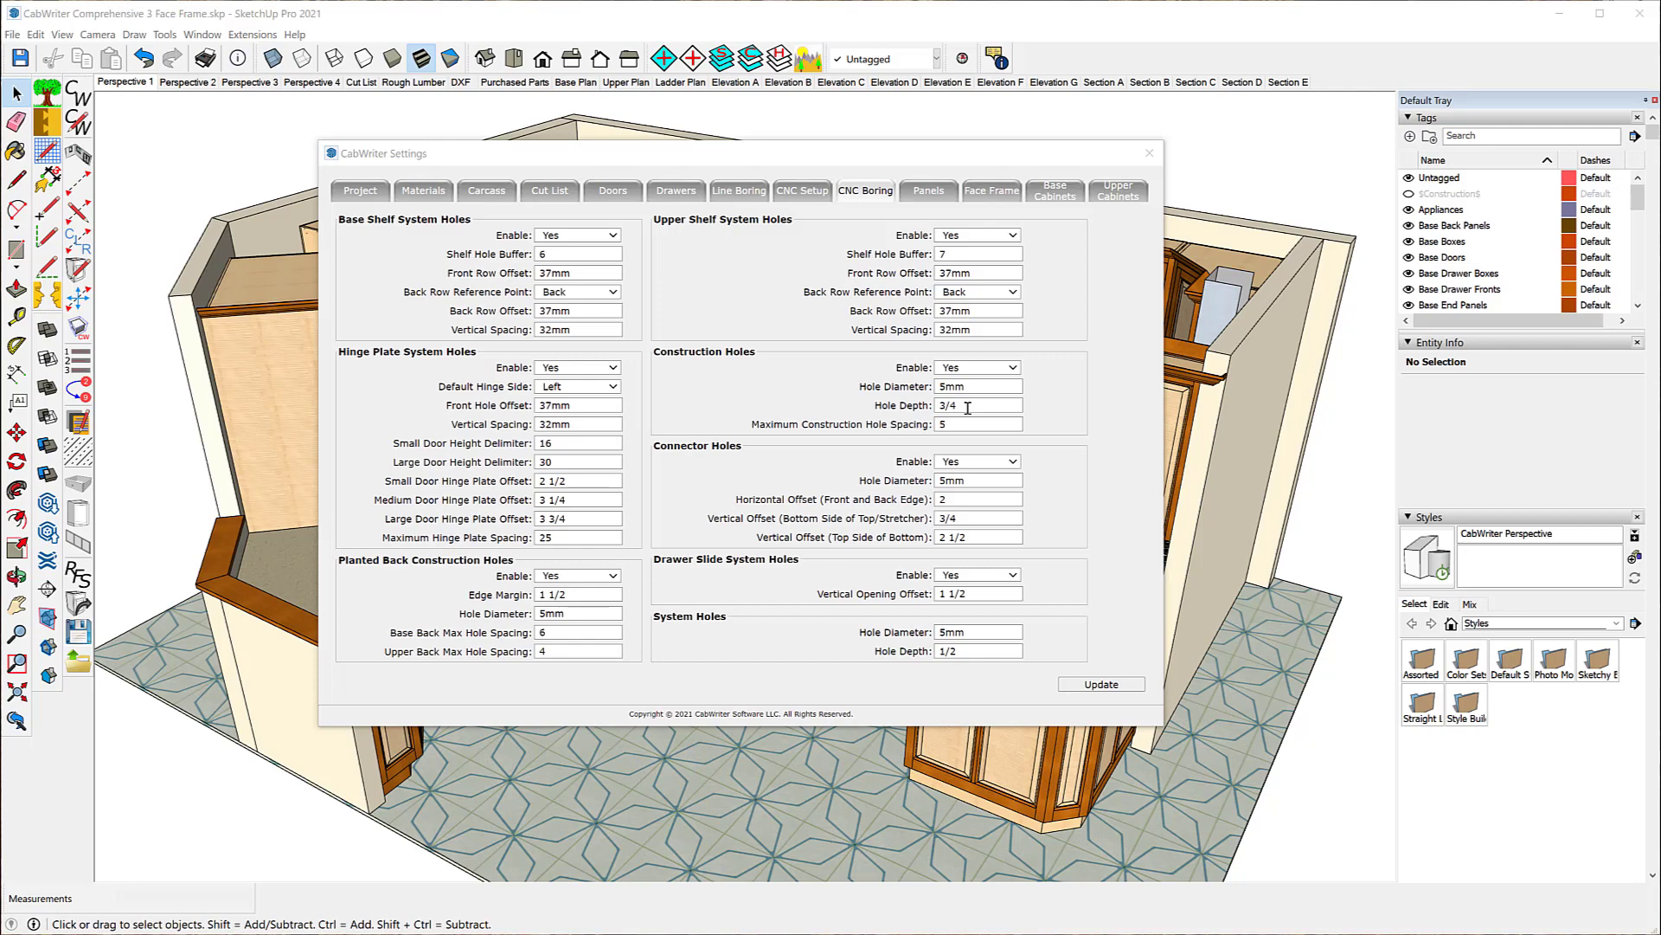
Step: Examine the CNC Setup settings in CabWriter, including the Drill Layer(s) options and DXF layer variables, and compare them with the CNC Boring settings
{"action": "left_click", "coordinate": [803, 192]}
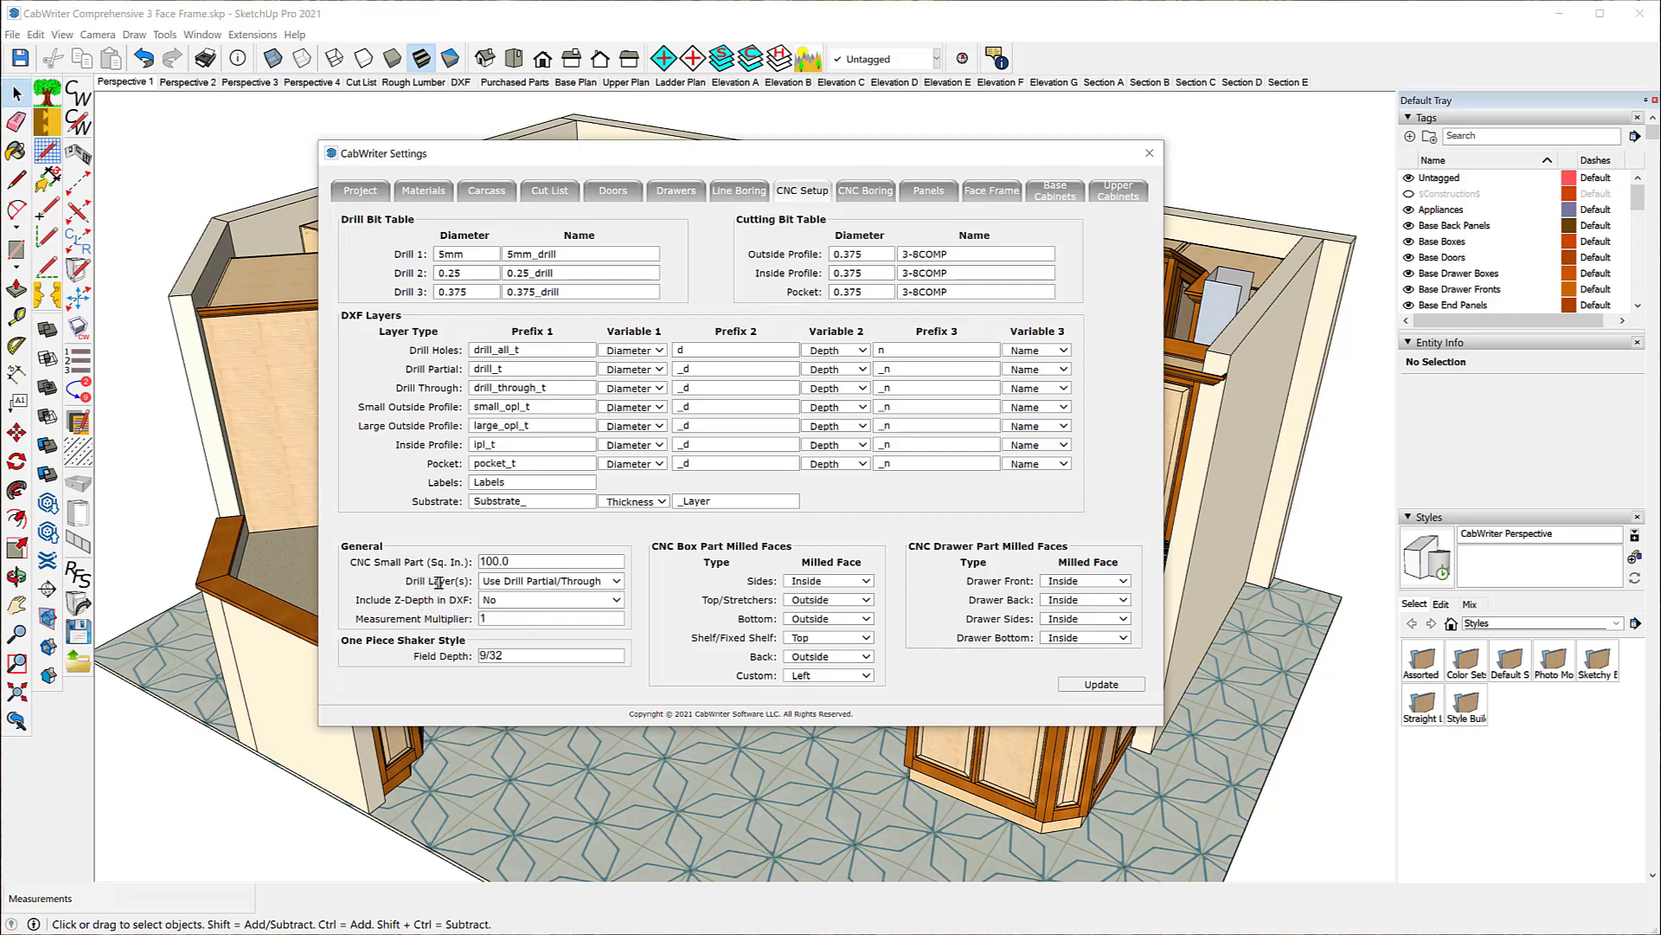
{"action": "left_click", "coordinate": [617, 580]}
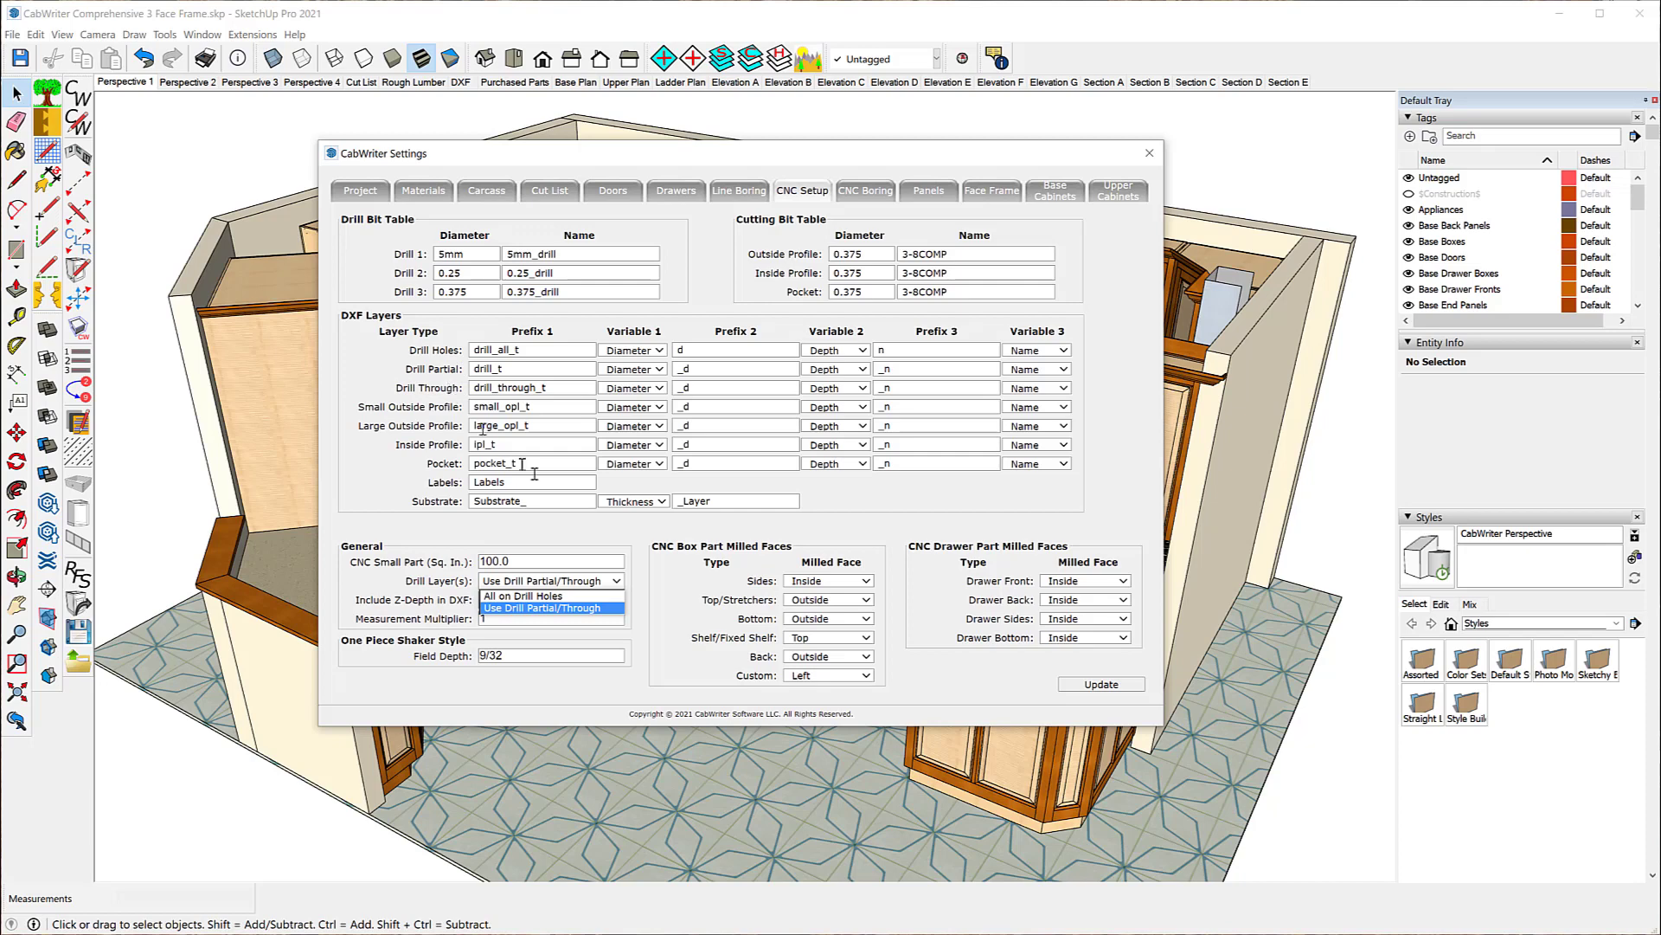
{"action": "left_click", "coordinate": [674, 621]}
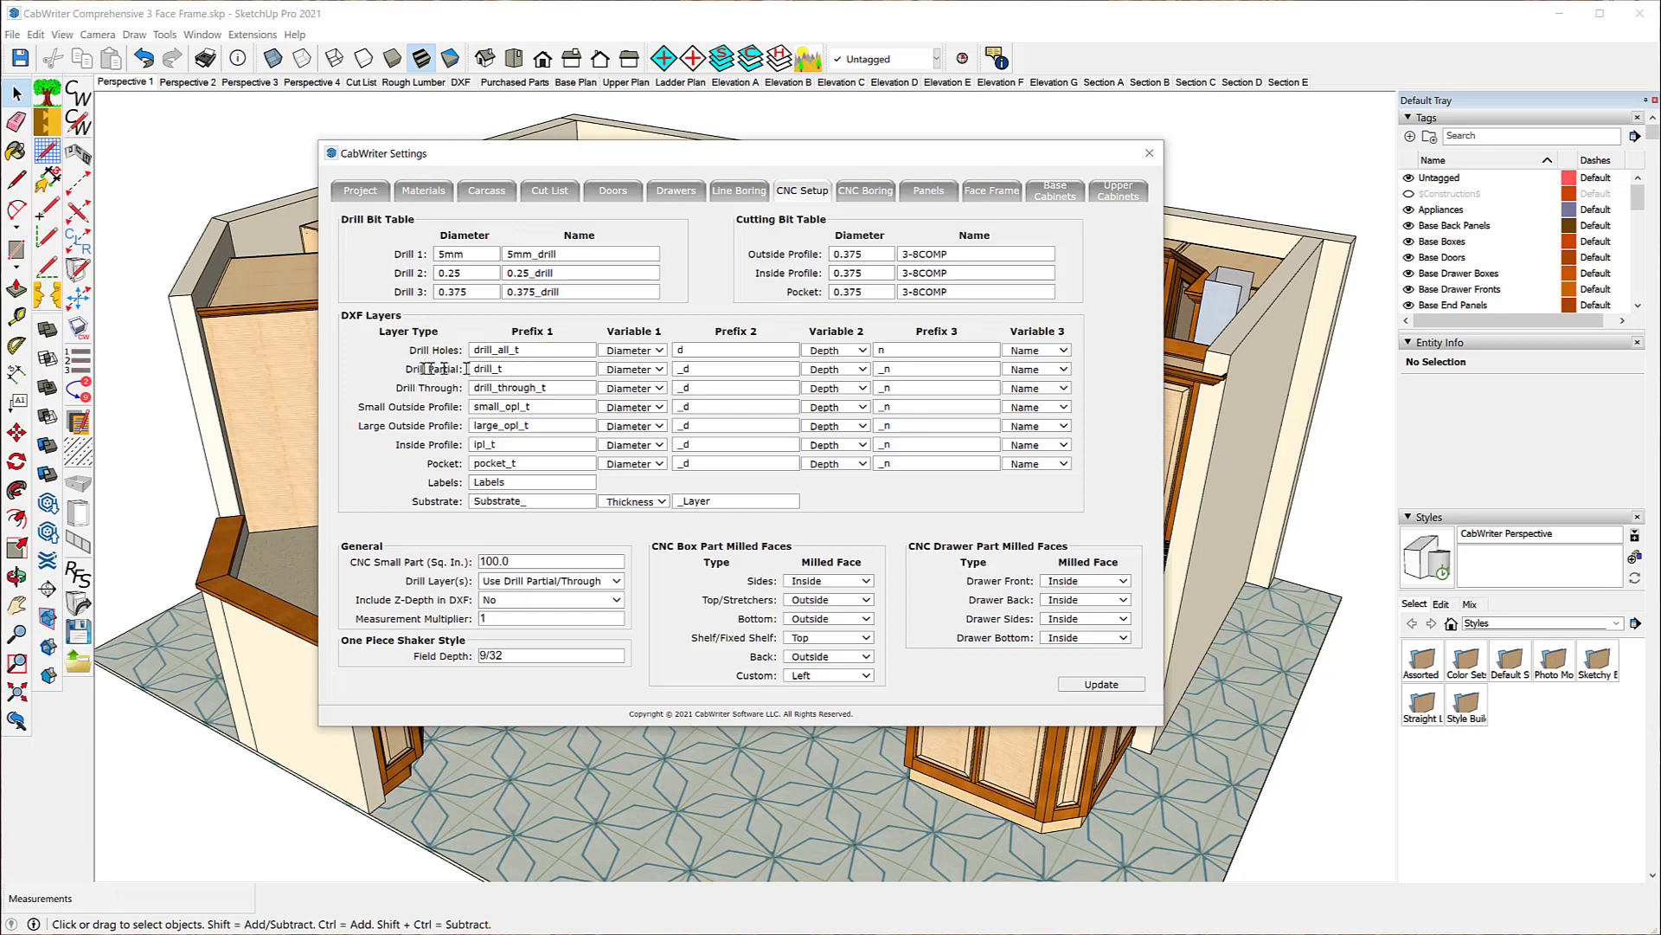
{"action": "left_click", "coordinate": [632, 372]}
{"action": "left_click", "coordinate": [869, 194]}
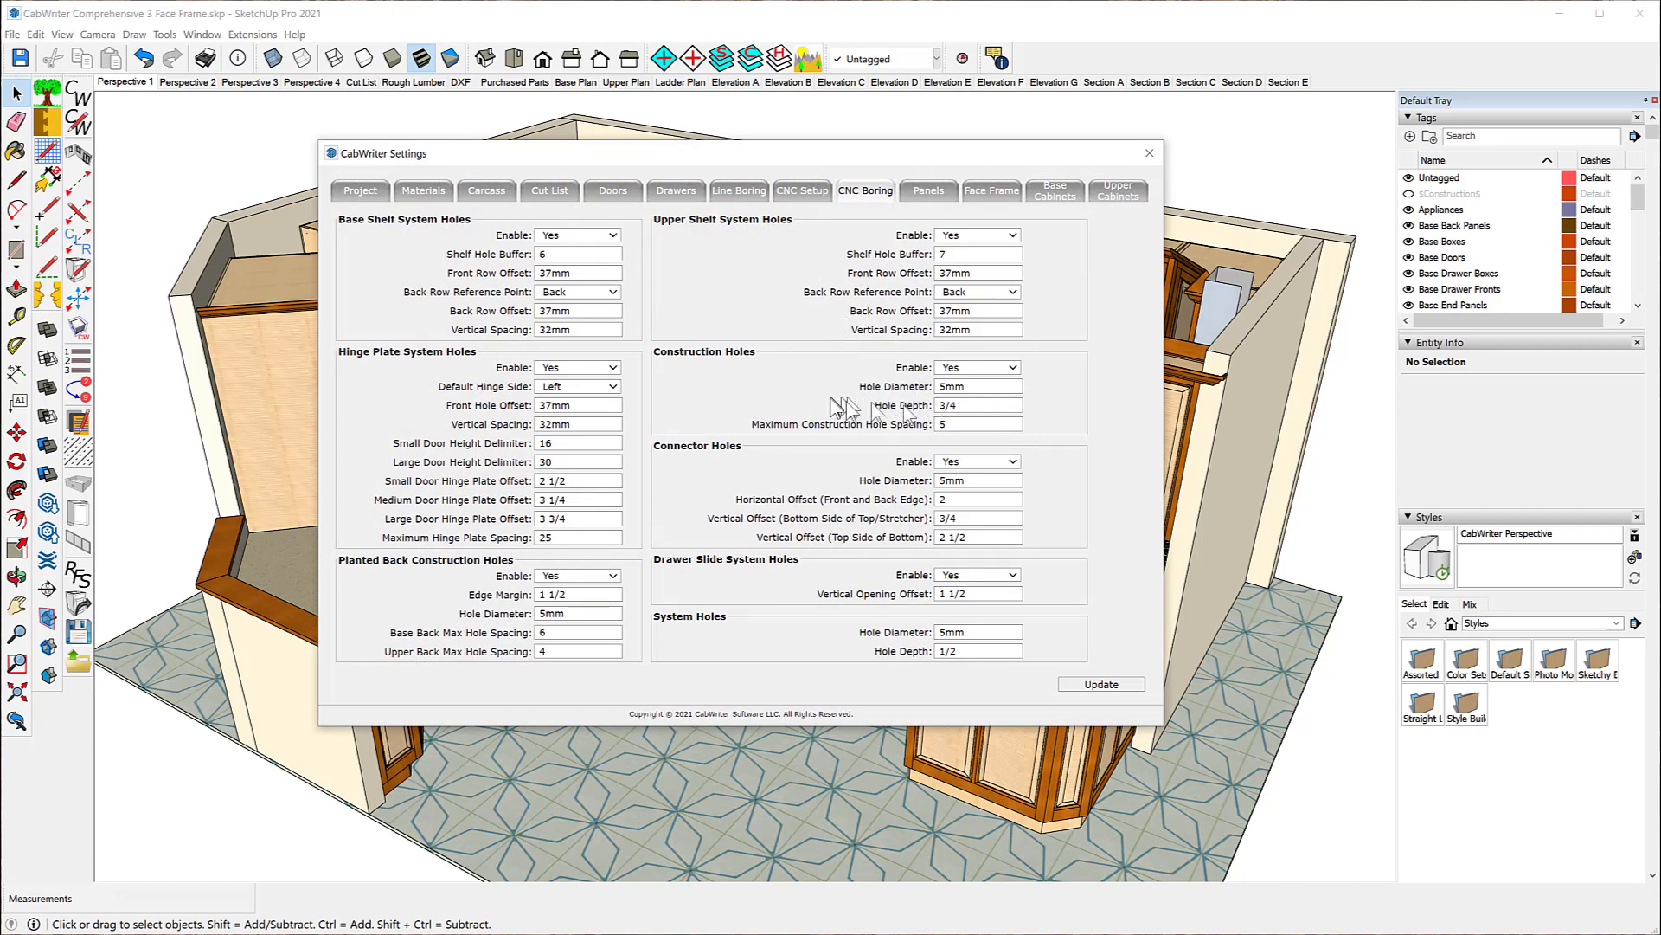
{"action": "left_click", "coordinate": [797, 195]}
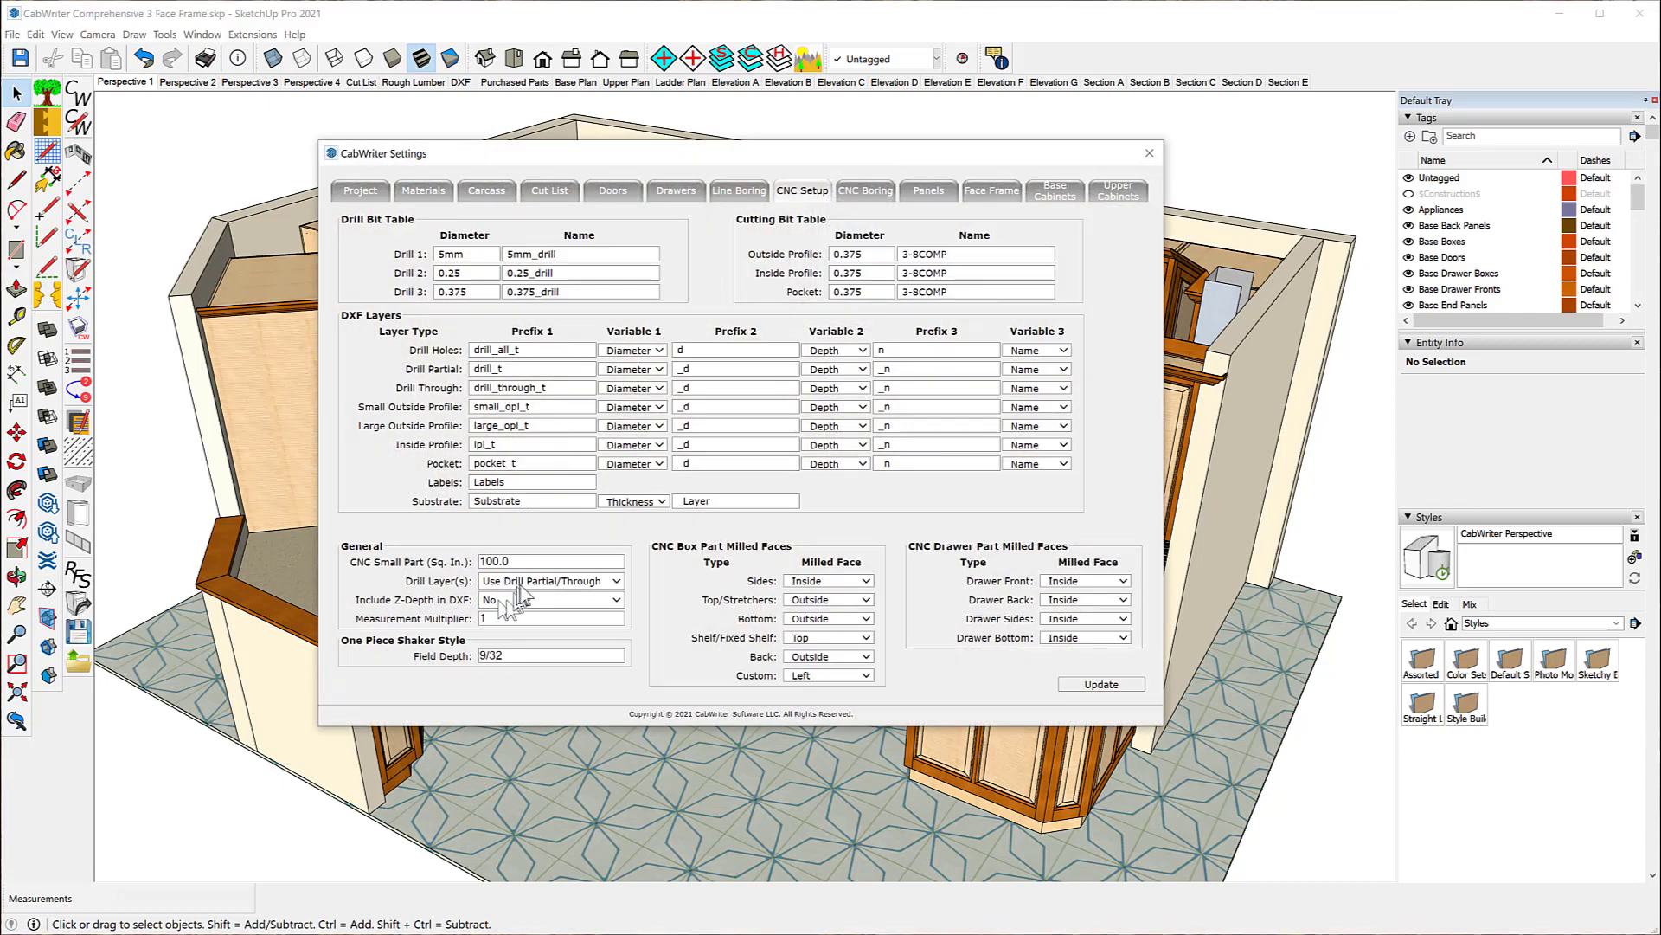